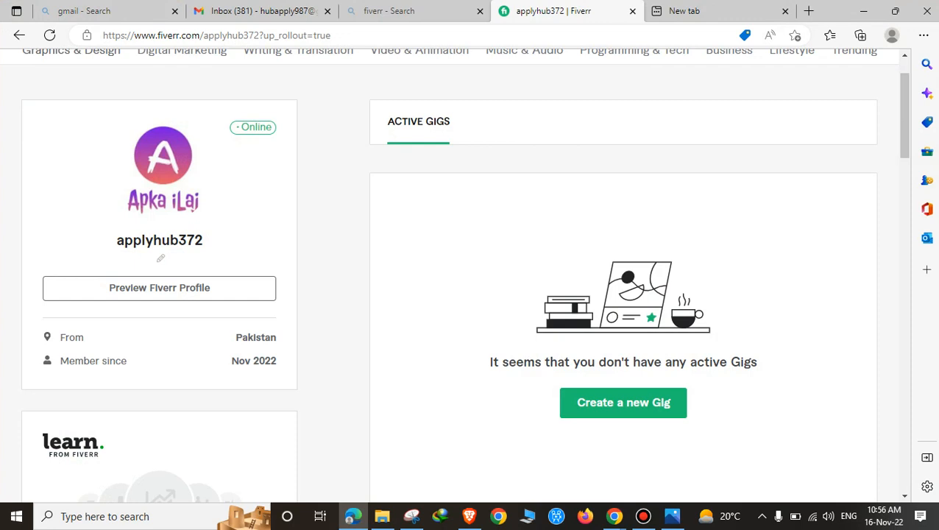
From the account menu choose Become a Seller to load the Start Selling page.
scroll(471, 280, up, 1)
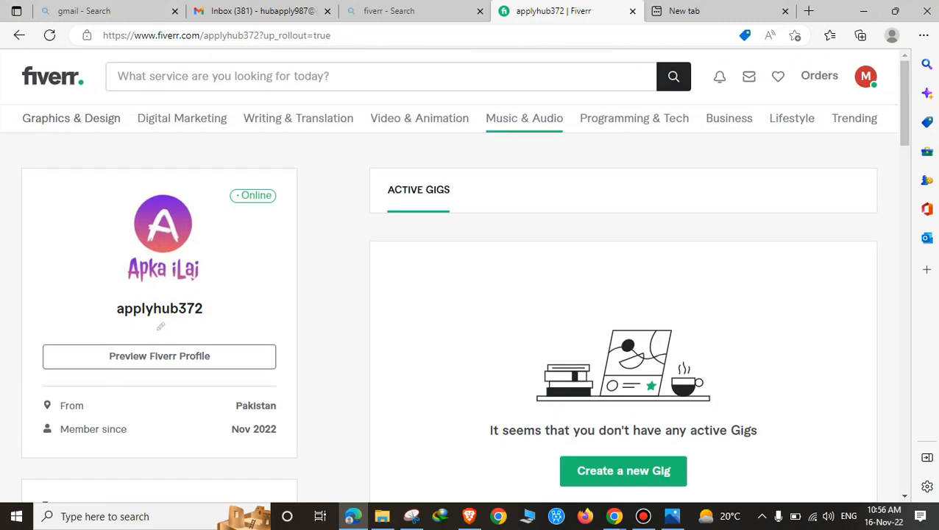
click(866, 76)
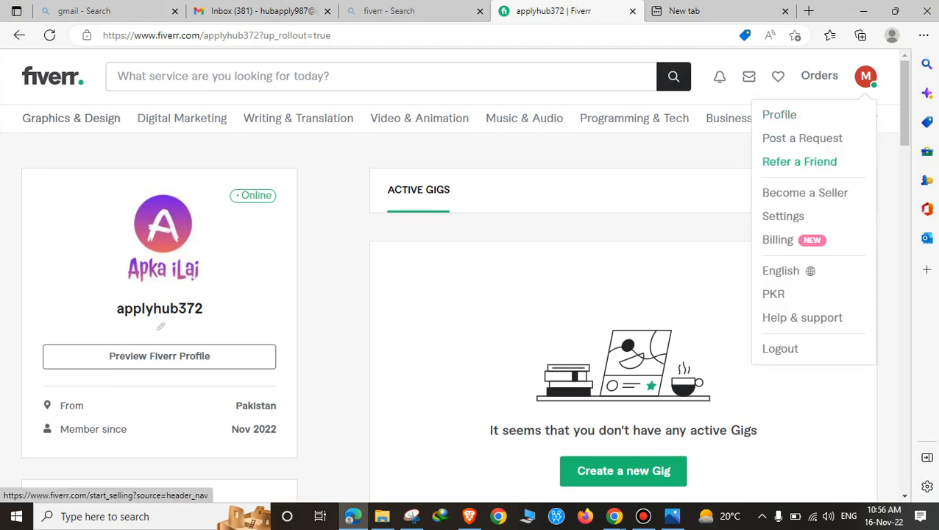
click(805, 192)
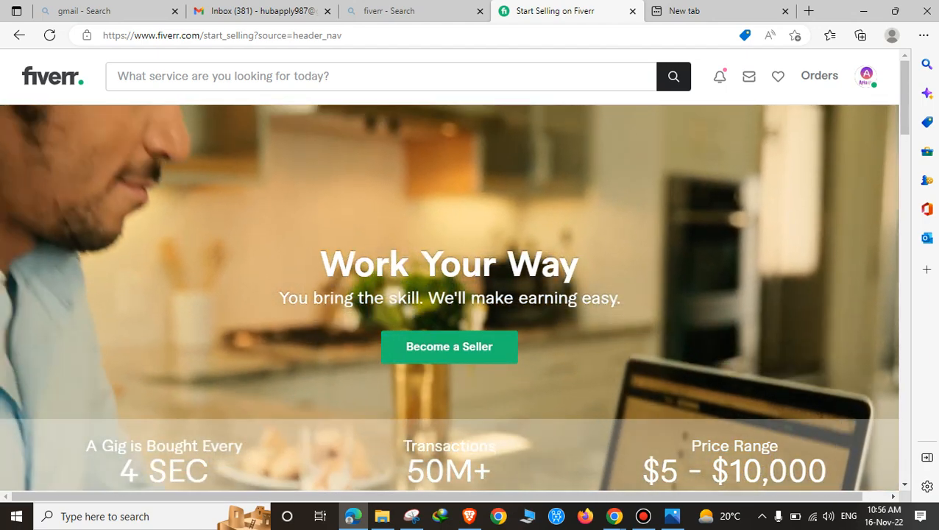
scroll(449, 269, down, 3)
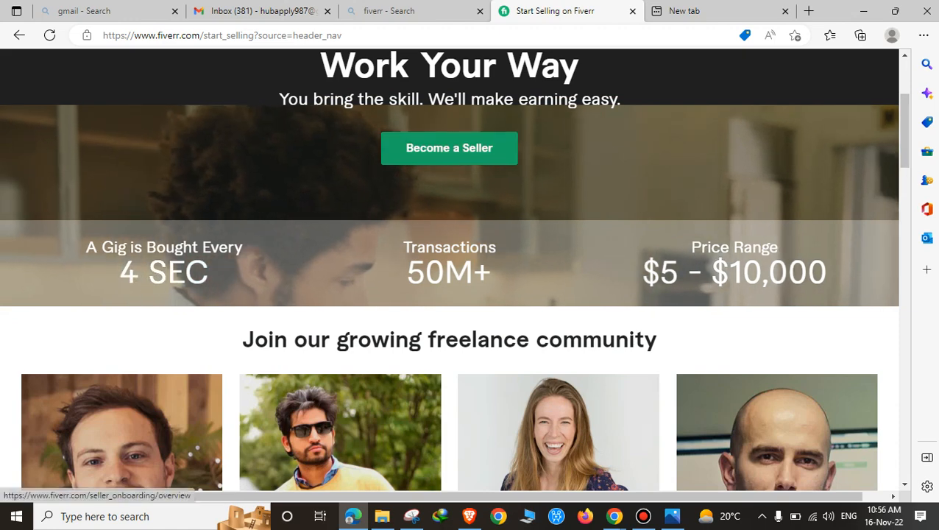
Start seller onboarding through to the profile tips, then switch to the existing seller profile window.
click(449, 148)
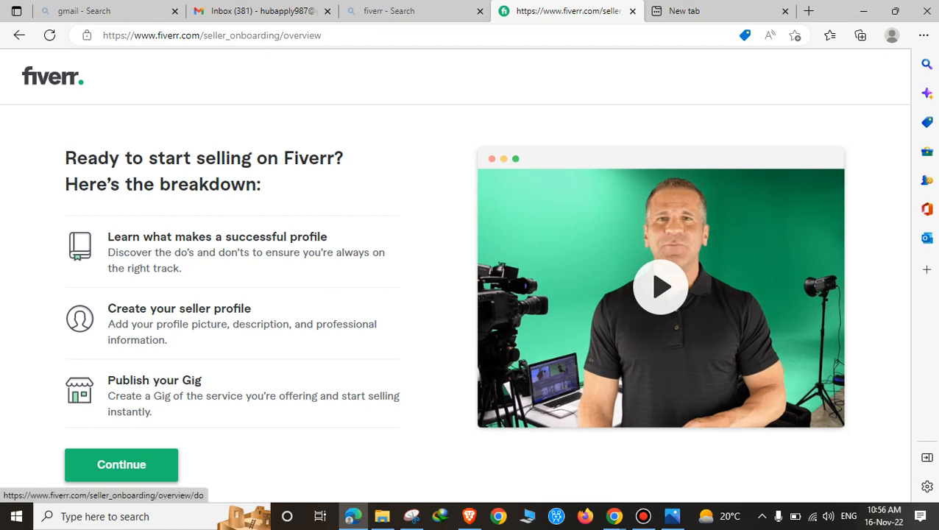
click(122, 465)
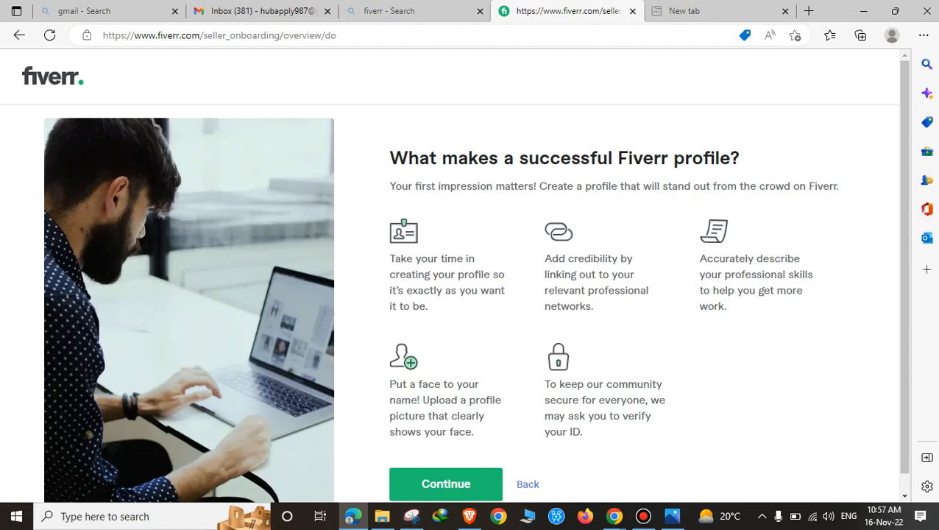
key(alt+Tab)
scroll(471, 287, up, 15)
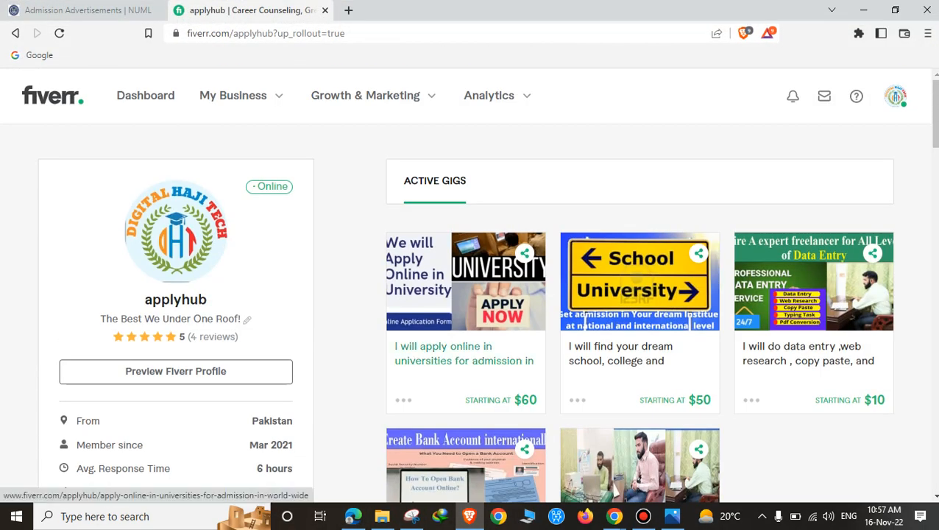
Open the university admission gig and compare its Standard and Premium package prices.
click(464, 353)
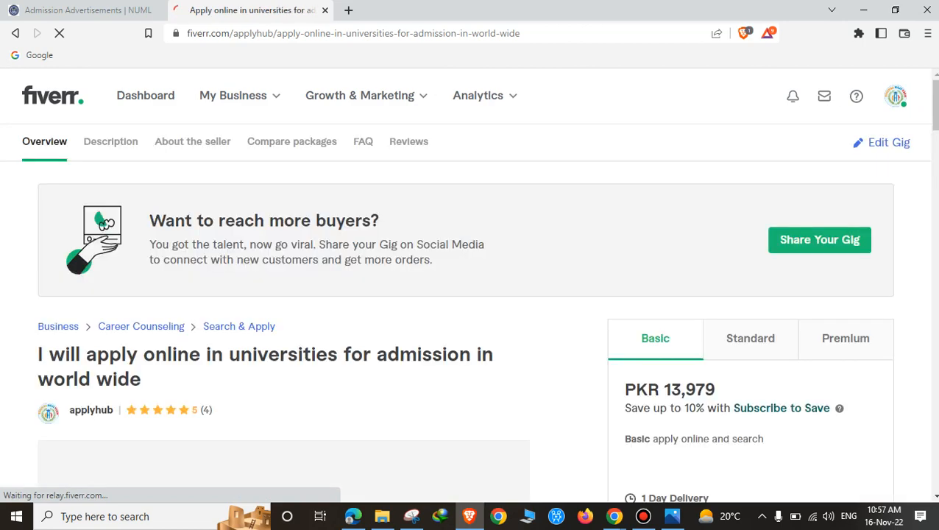
scroll(471, 301, down, 6)
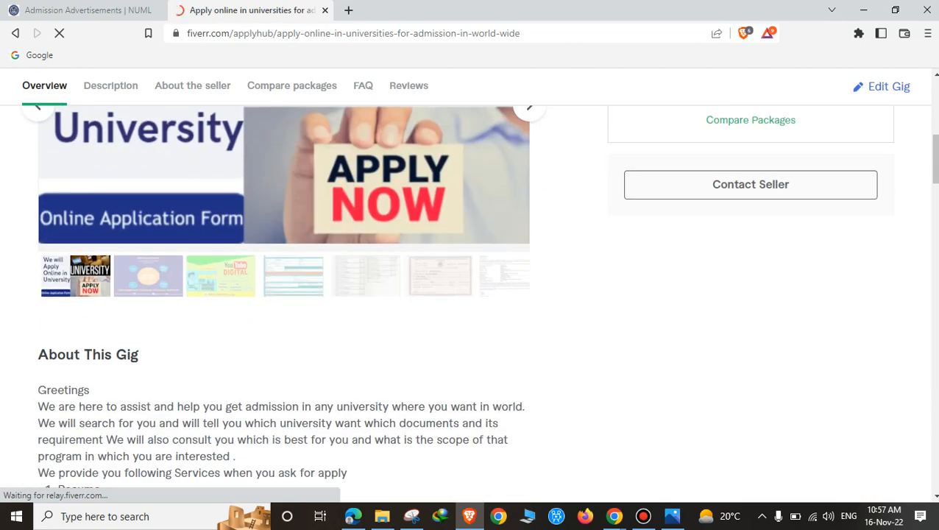
scroll(471, 302, up, 5)
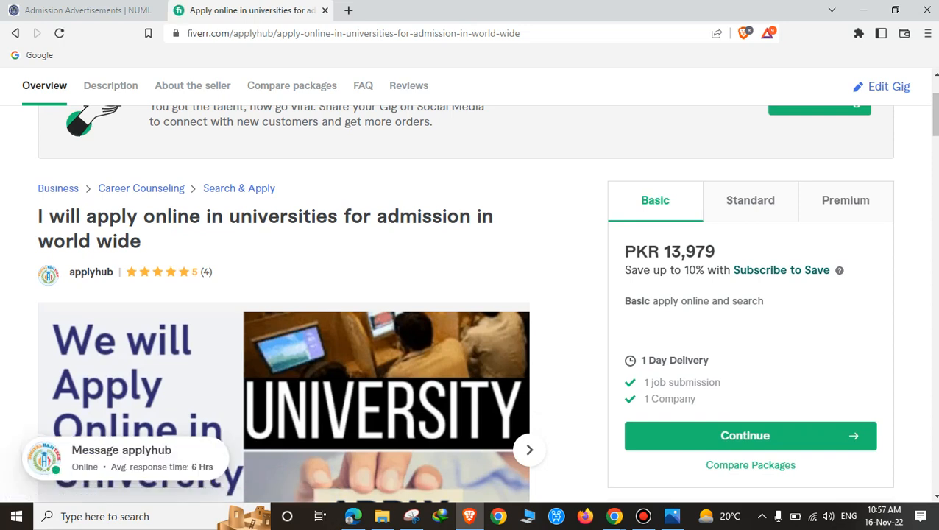
click(750, 200)
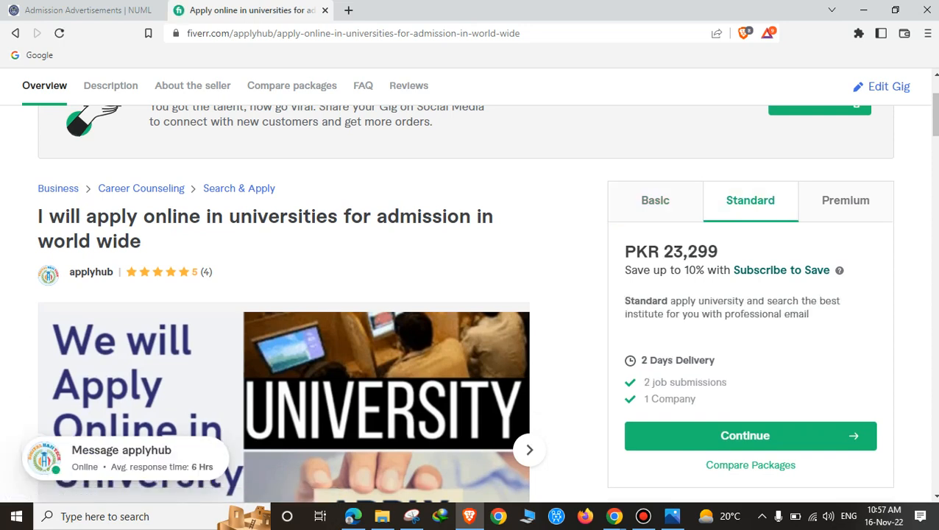
click(845, 201)
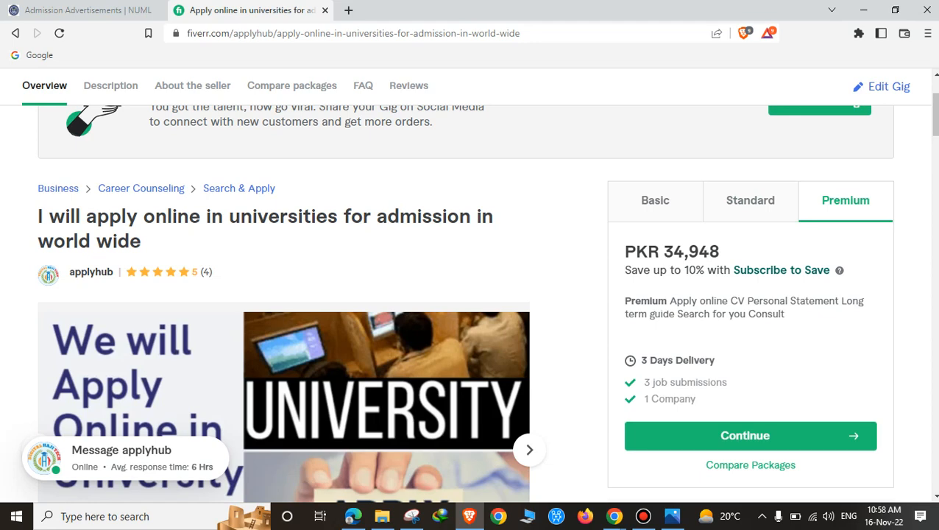
Read through the gig description, then return to the seller onboarding window.
scroll(295, 302, down, 8)
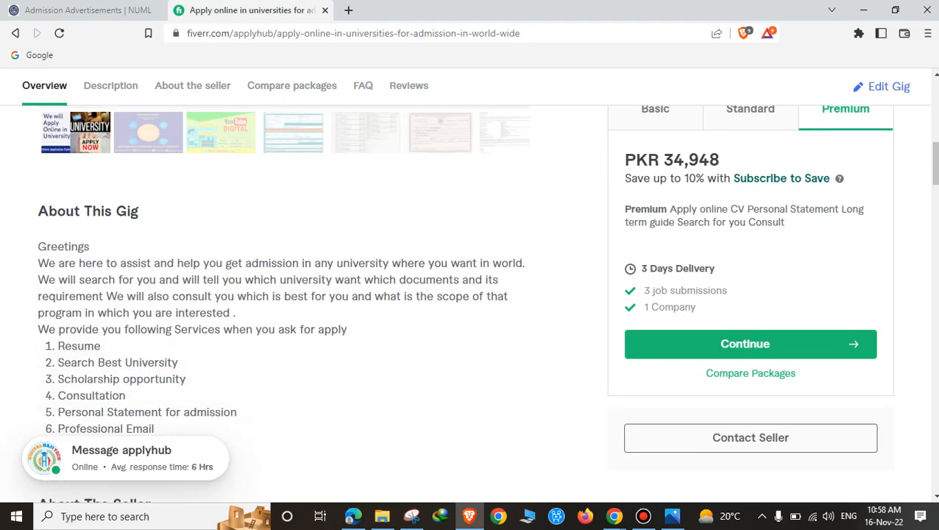
scroll(295, 302, down, 1)
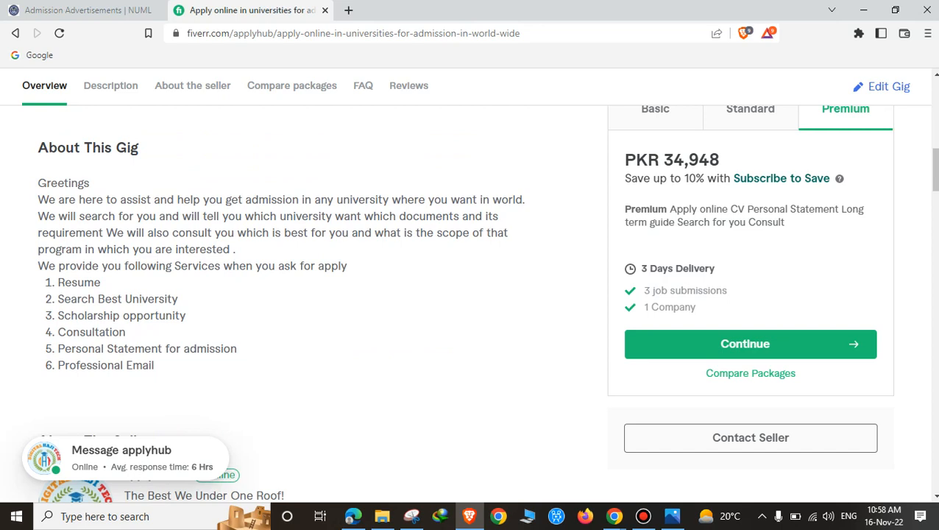
scroll(295, 295, down, 3)
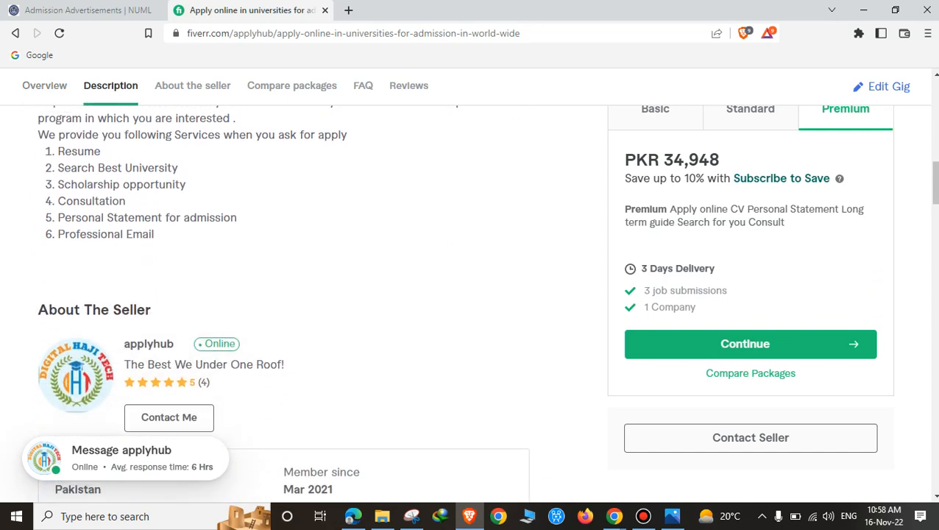
scroll(294, 295, up, 3)
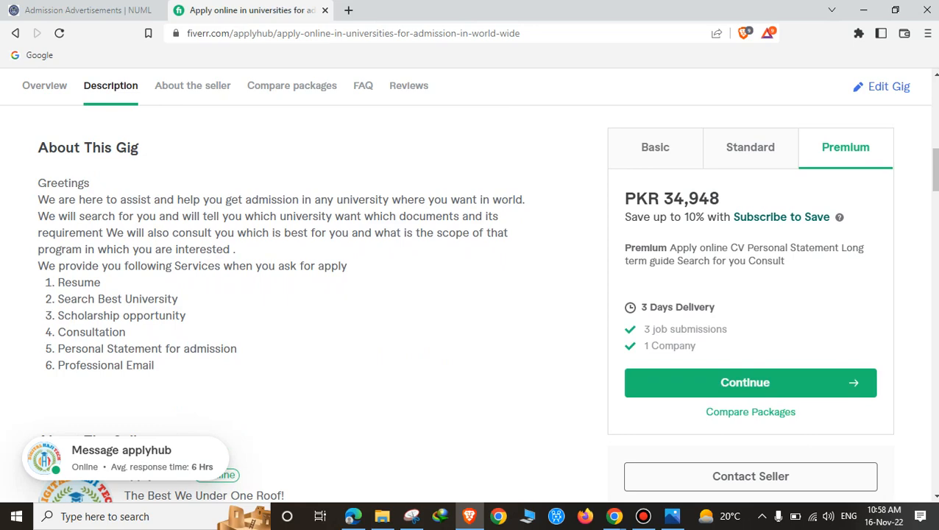
scroll(294, 294, down, 6)
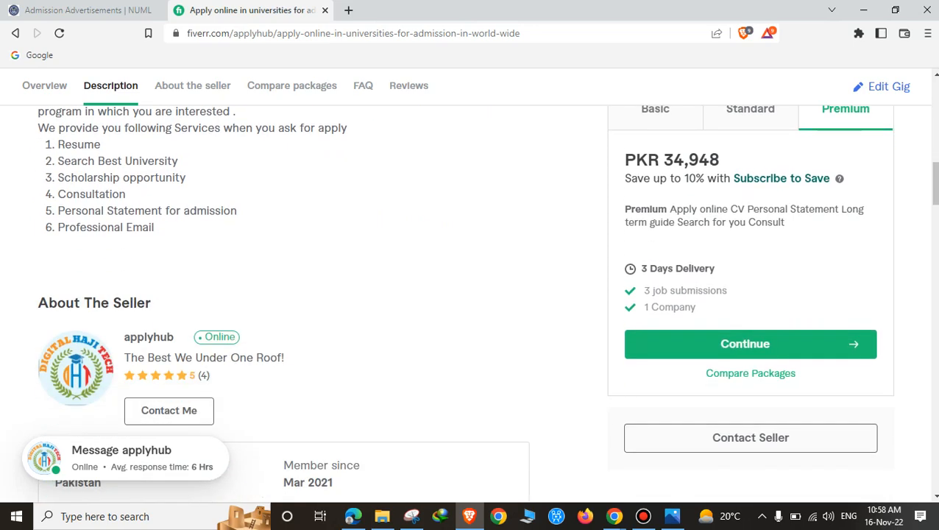
scroll(472, 294, down, 3)
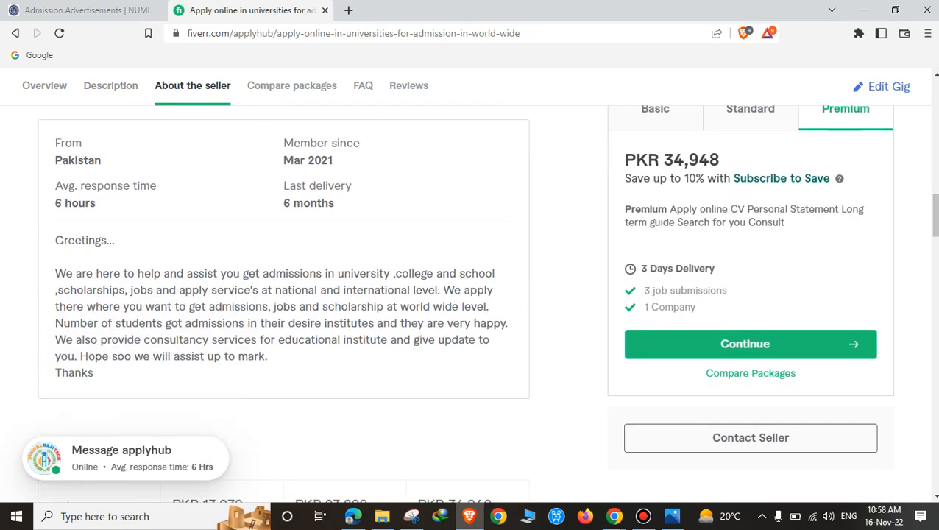
scroll(471, 295, up, 3)
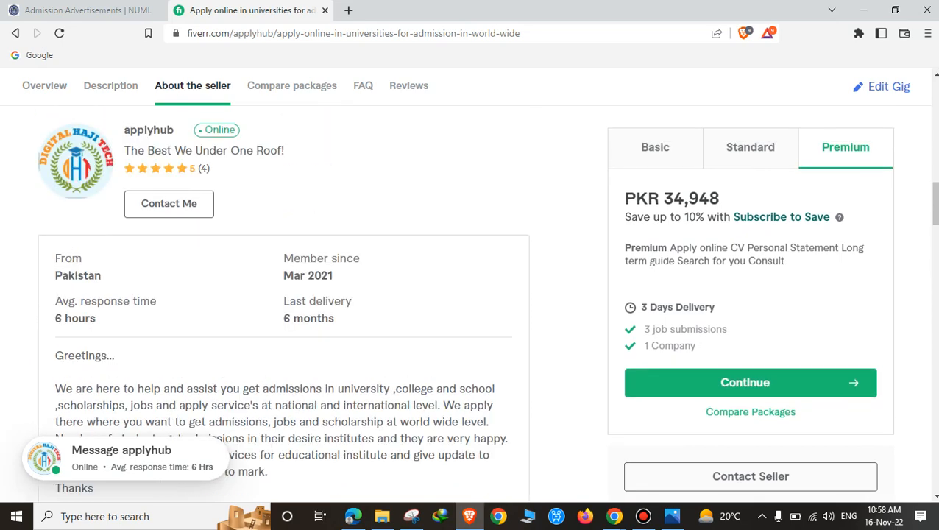
scroll(283, 295, up, 3)
scroll(280, 291, up, 2)
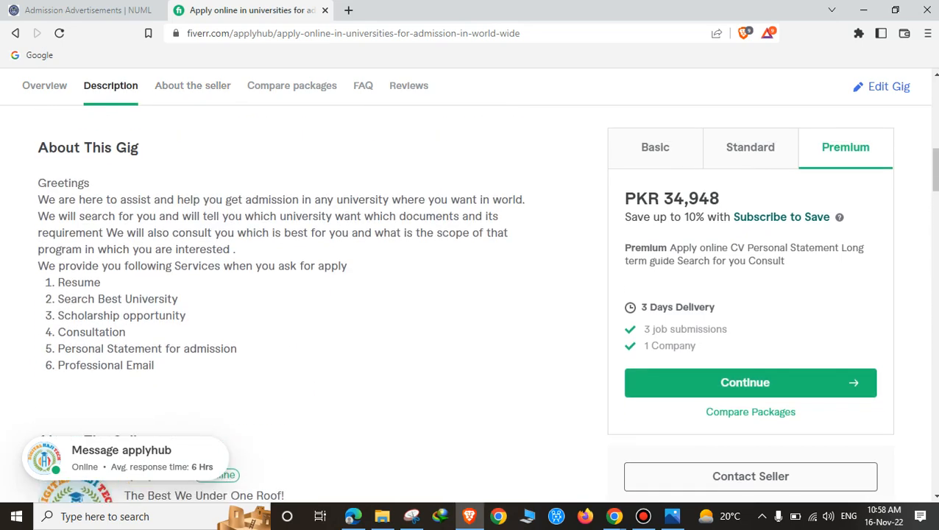
scroll(284, 294, up, 4)
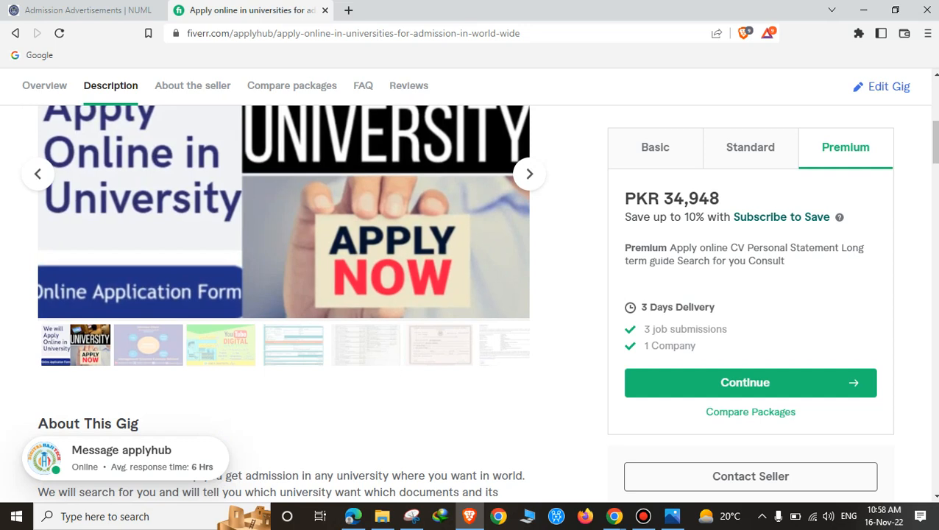
scroll(284, 294, up, 2)
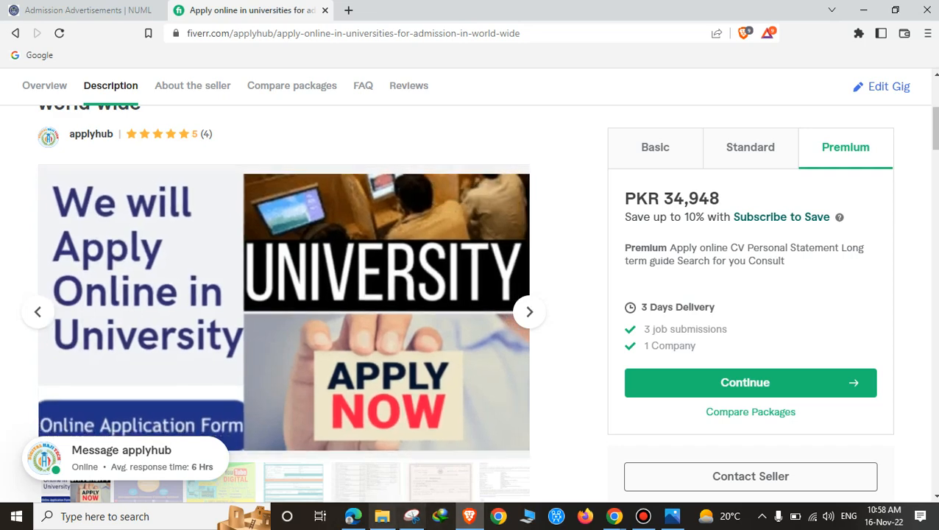
key(alt+Tab)
scroll(446, 478, down, 1)
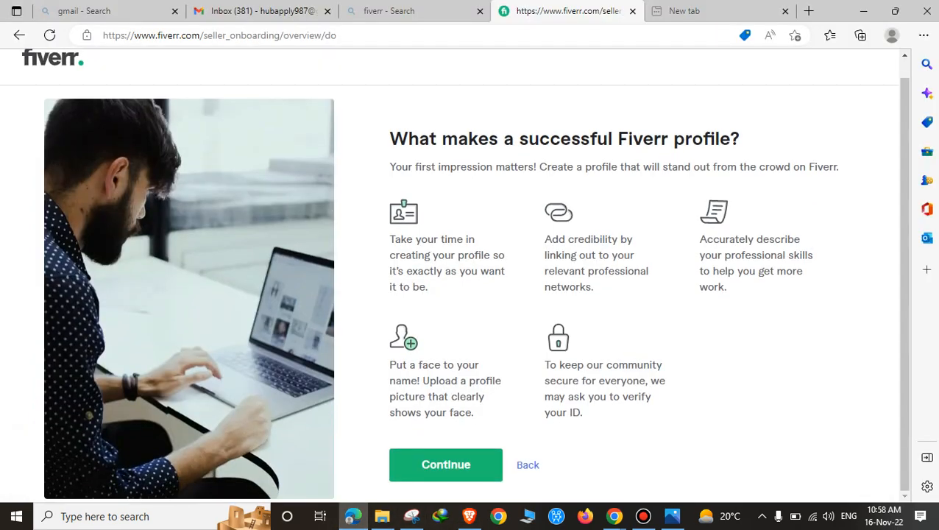
Advance past the profile tips and things to avoid to the Personal Info form.
click(446, 465)
scroll(446, 471, down, 1)
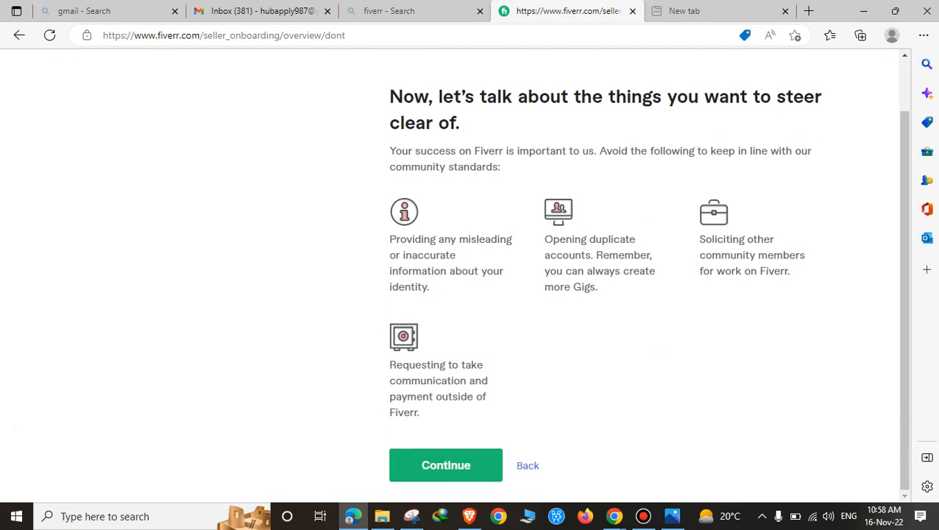
click(445, 463)
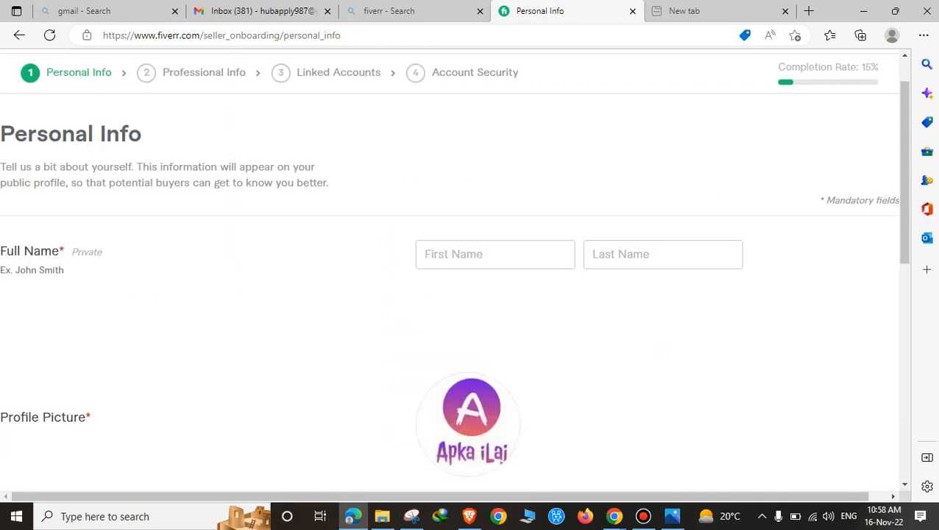
Fill both name fields from the saved full-name suggestion and continue to Professional Info.
click(485, 251)
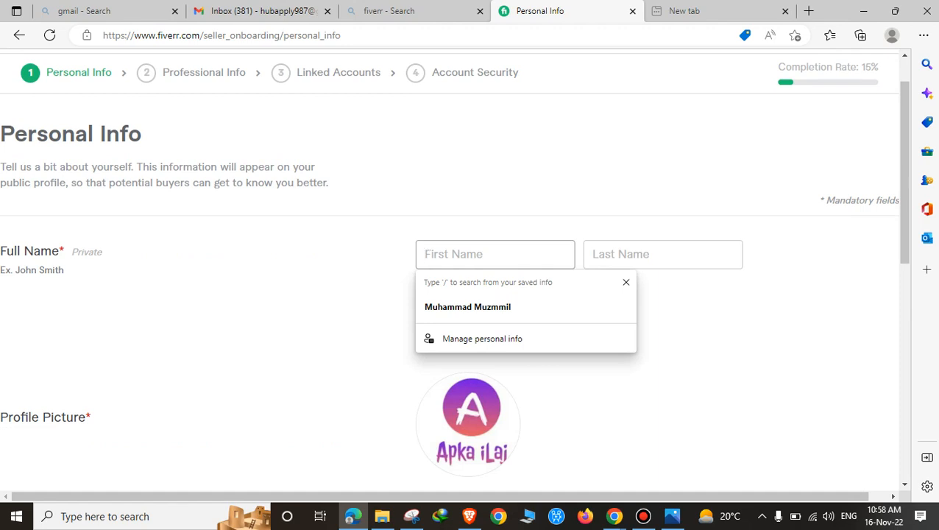
text(Muh)
key(Down)
key(Return)
scroll(454, 266, down, 3)
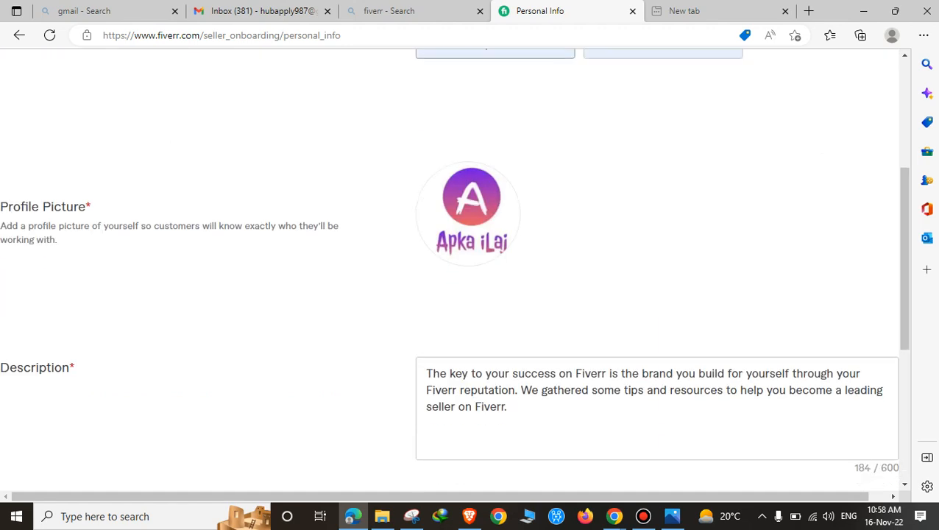
scroll(453, 266, down, 3)
scroll(876, 302, down, 2)
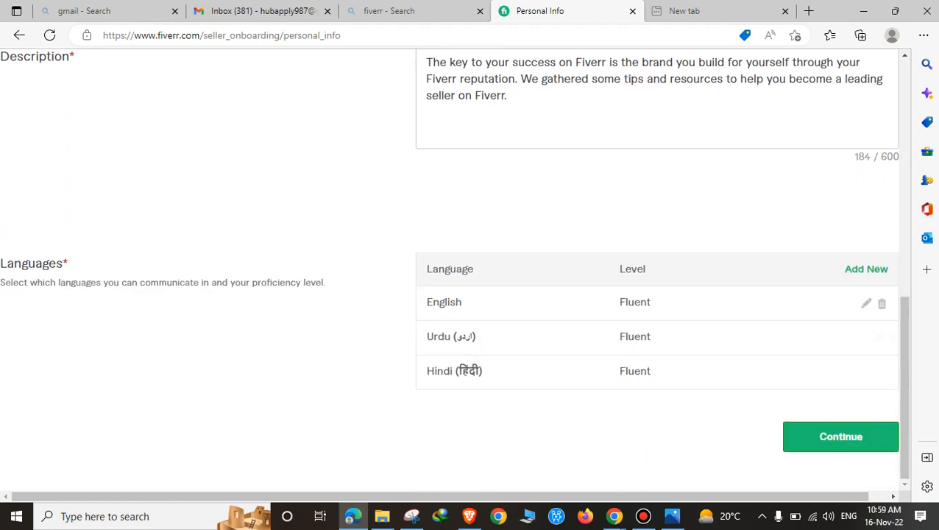
scroll(876, 301, up, 2)
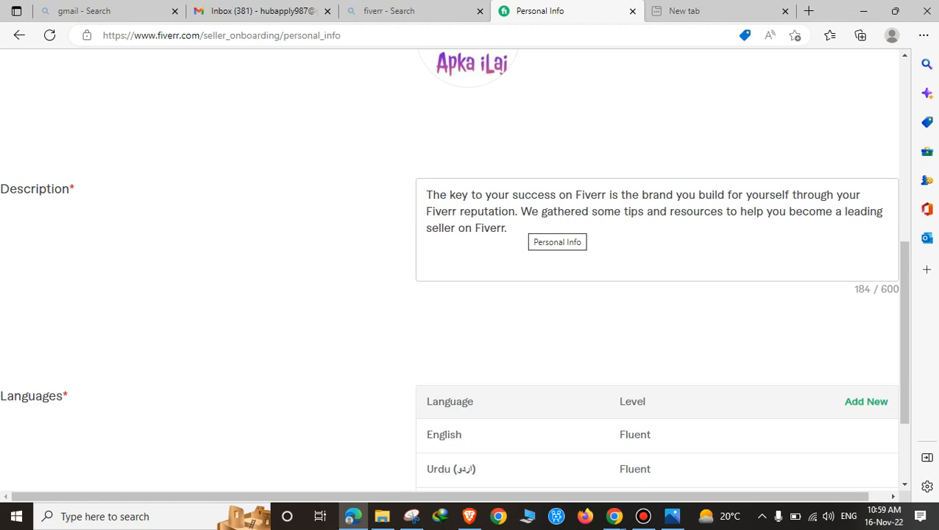
scroll(552, 228, down, 2)
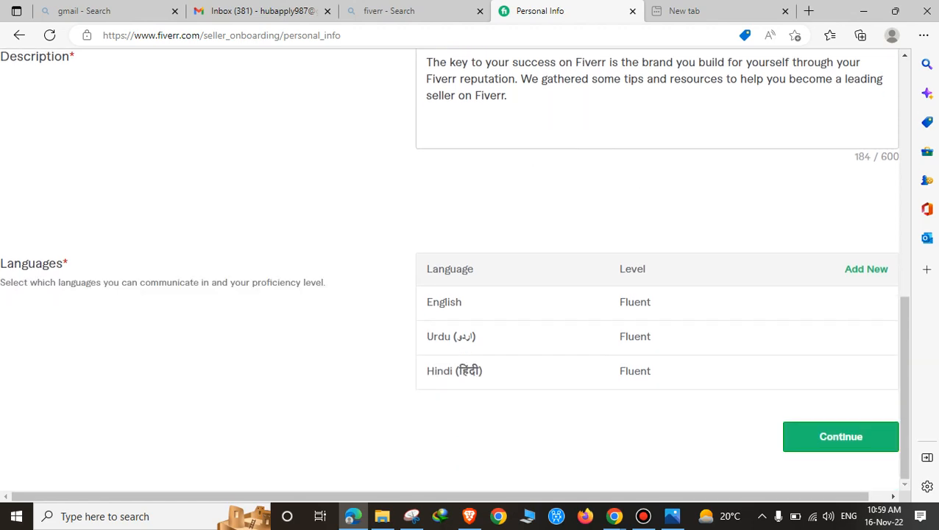
click(840, 436)
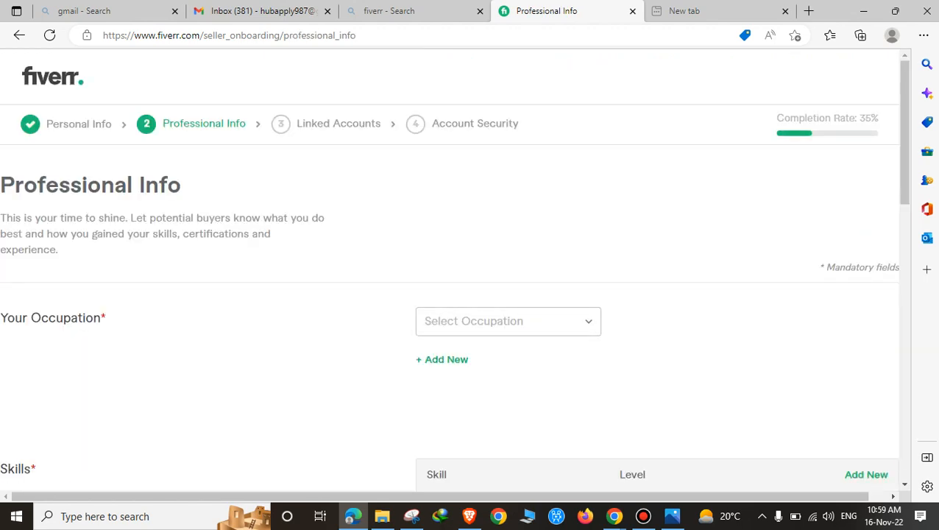
Open the Select Occupation dropdown and browse categories such as Programming & Tech.
click(508, 321)
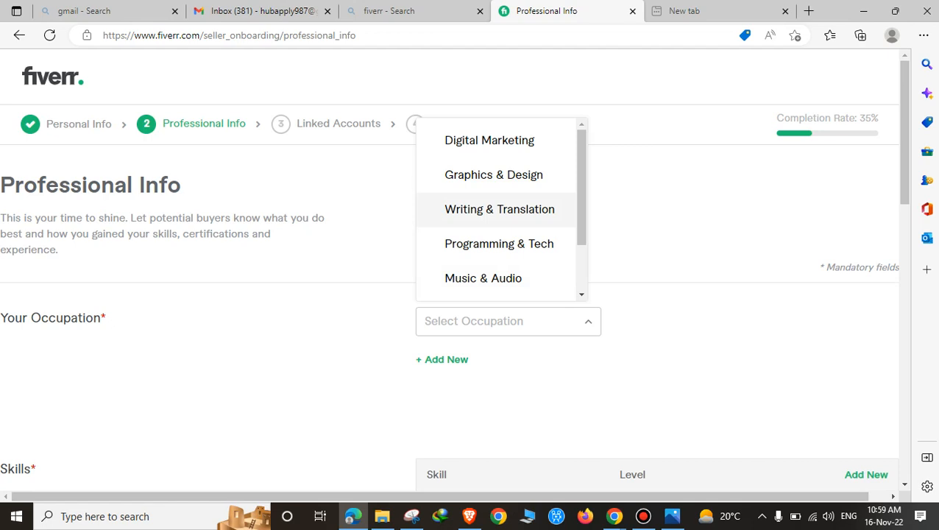
scroll(501, 265, down, 1)
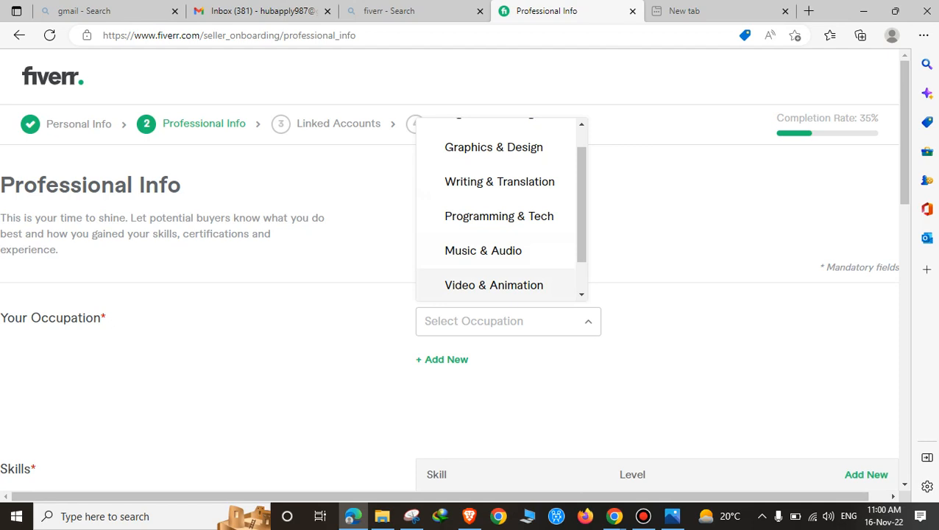
scroll(501, 280, down, 1)
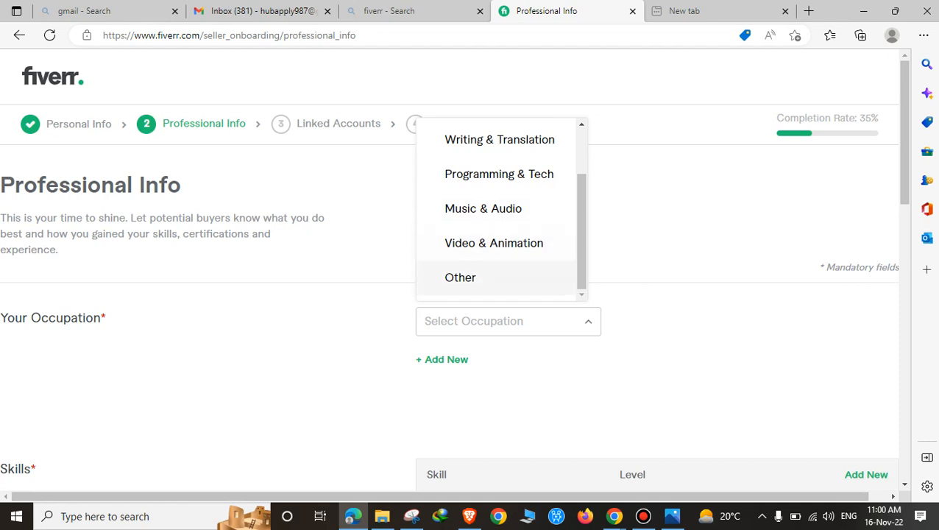
scroll(501, 243, up, 2)
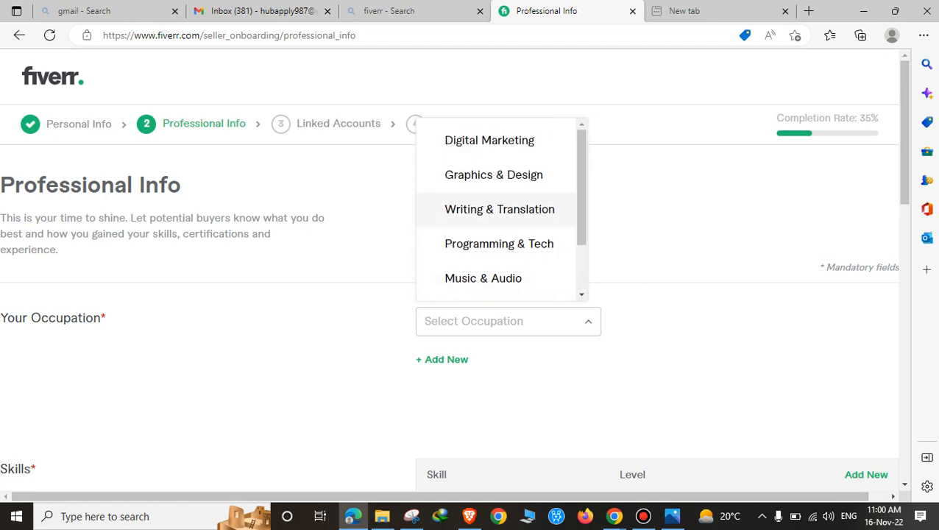
Pick Writing & Translation and check Email Copy, Game Writing, Legal Writing, Proofreading & Editing, Sales Copy.
click(499, 209)
scroll(499, 214, down, 3)
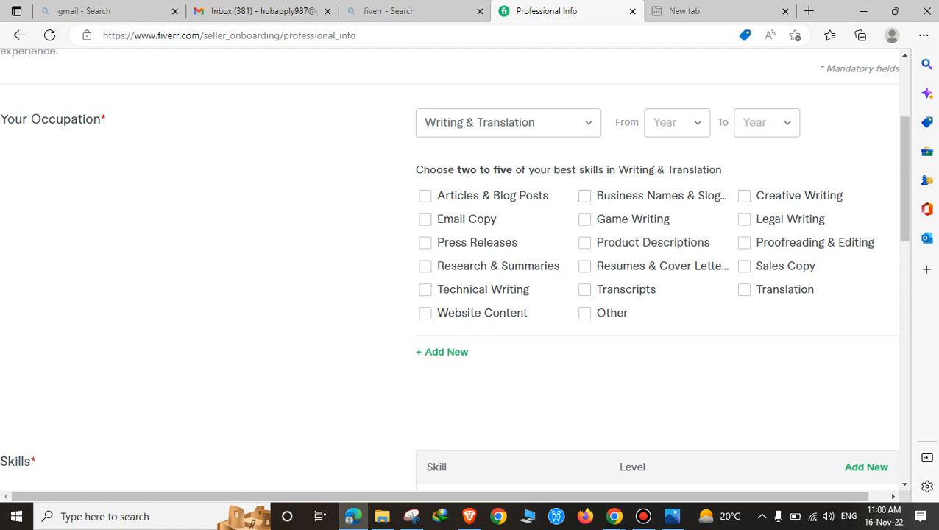
click(426, 218)
click(584, 218)
click(744, 219)
click(744, 243)
click(745, 266)
scroll(453, 269, down, 3)
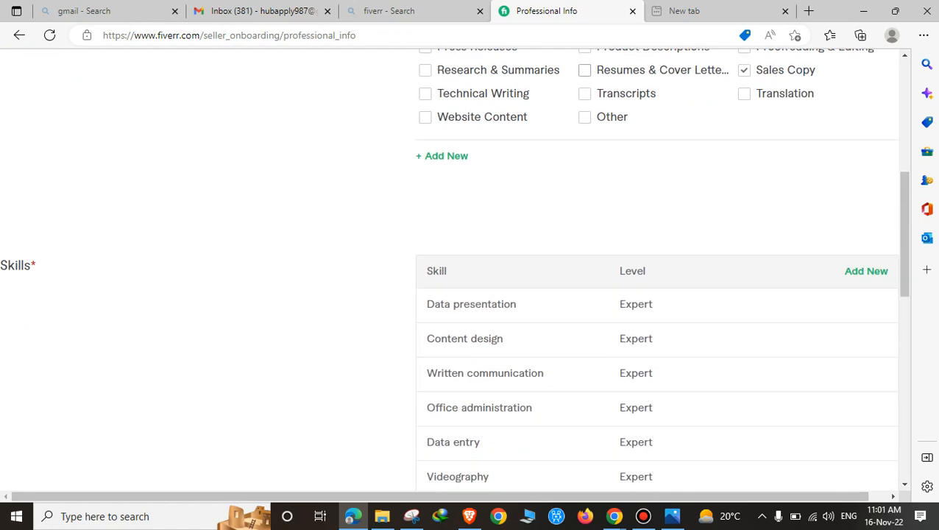
scroll(454, 269, down, 1)
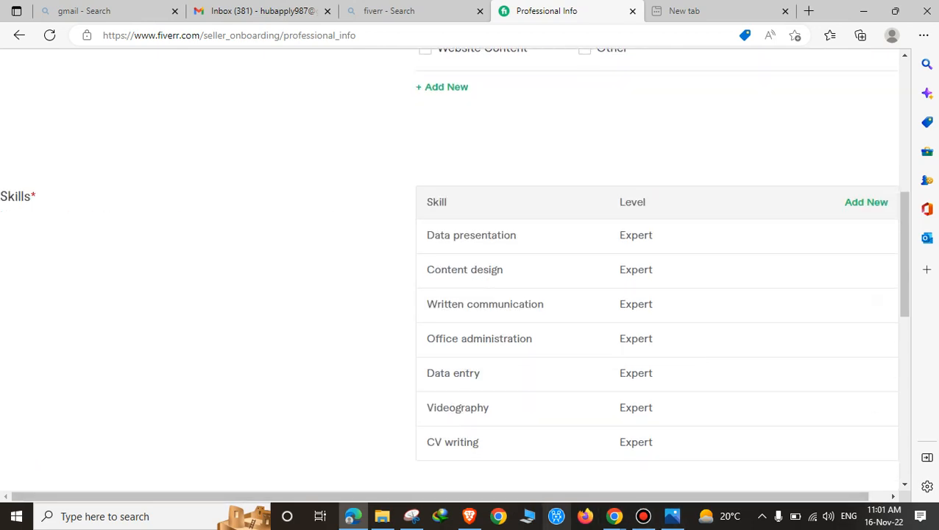
scroll(874, 340, down, 1)
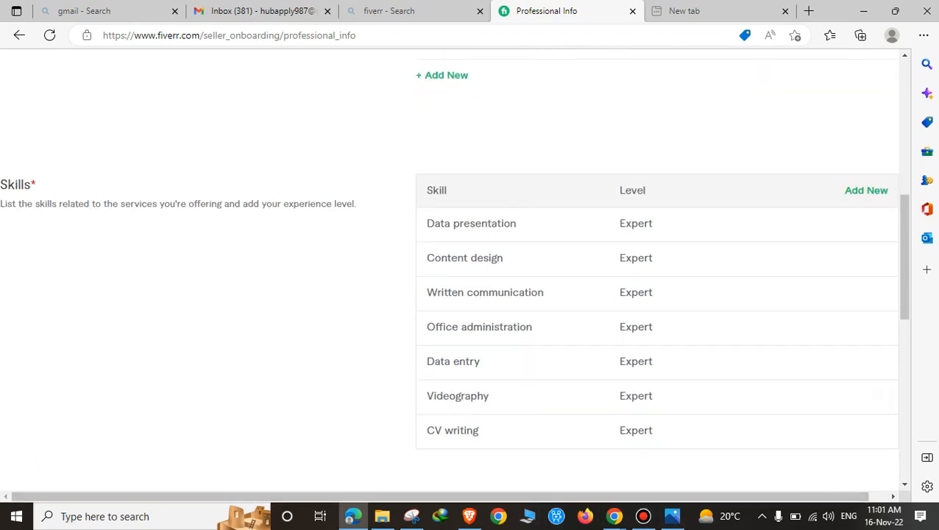
scroll(875, 272, down, 2)
scroll(874, 272, up, 2)
scroll(874, 273, down, 3)
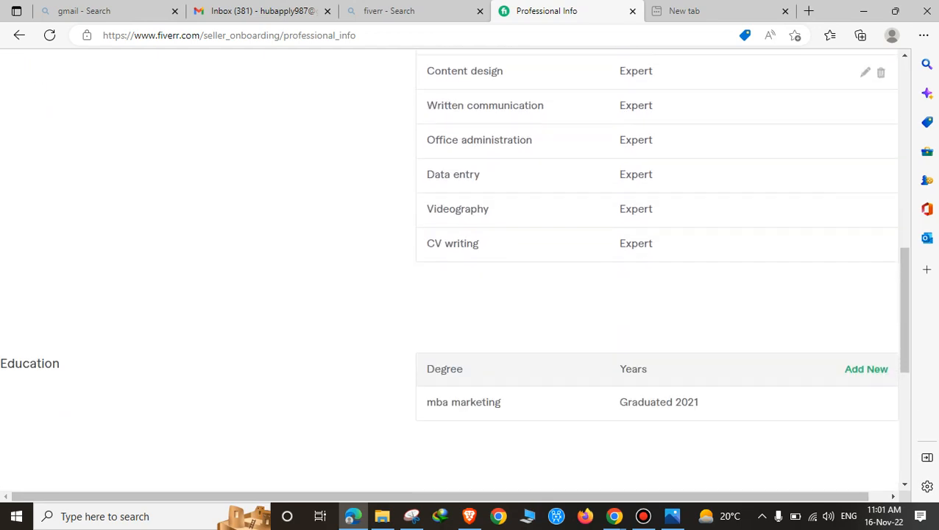
scroll(874, 220, down, 5)
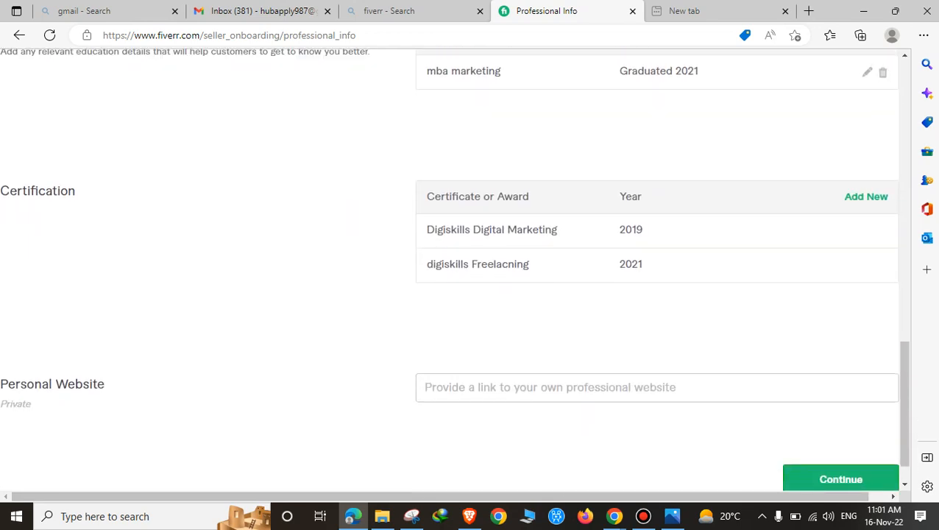
scroll(874, 221, down, 1)
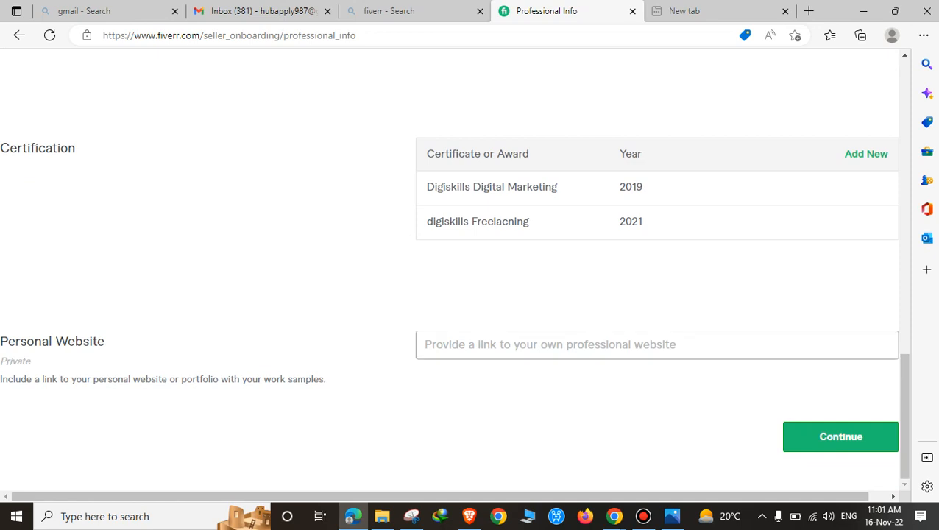
click(479, 350)
text(ww)
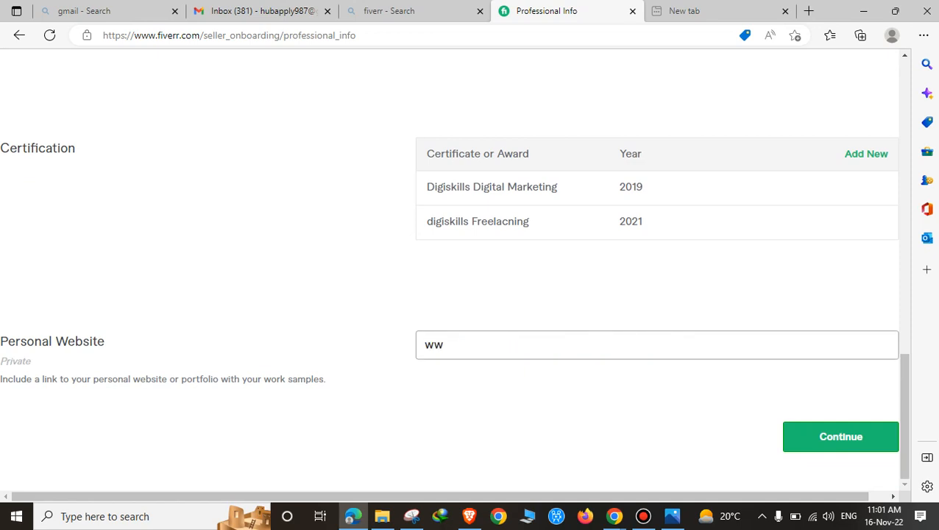
text(w.digitalhaji)
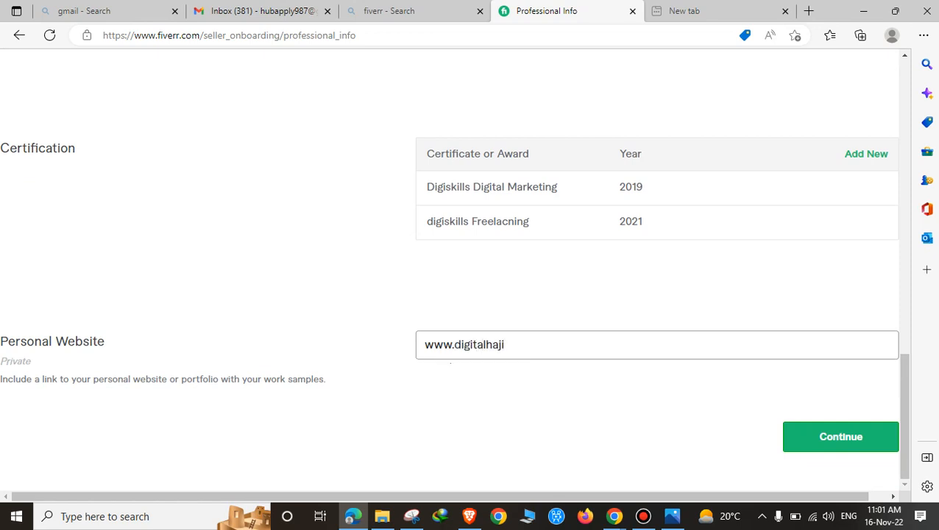
text(.com)
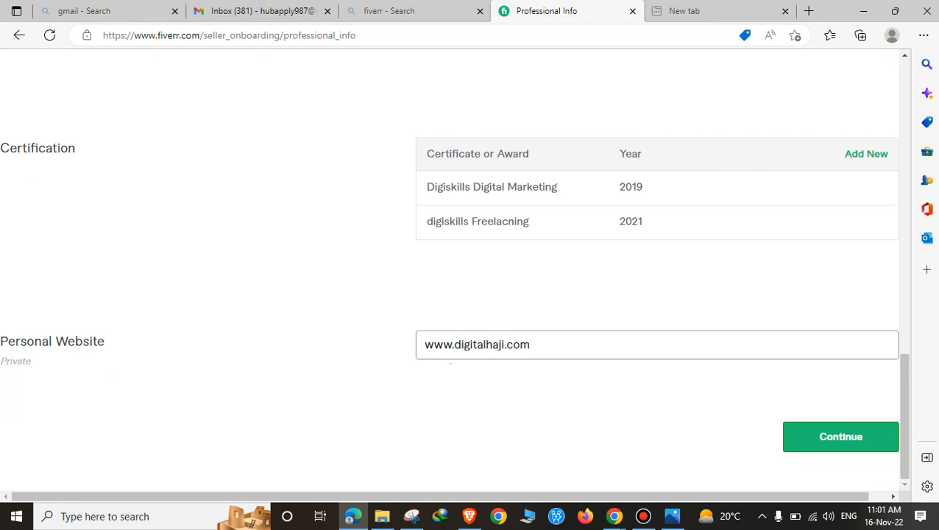
click(841, 436)
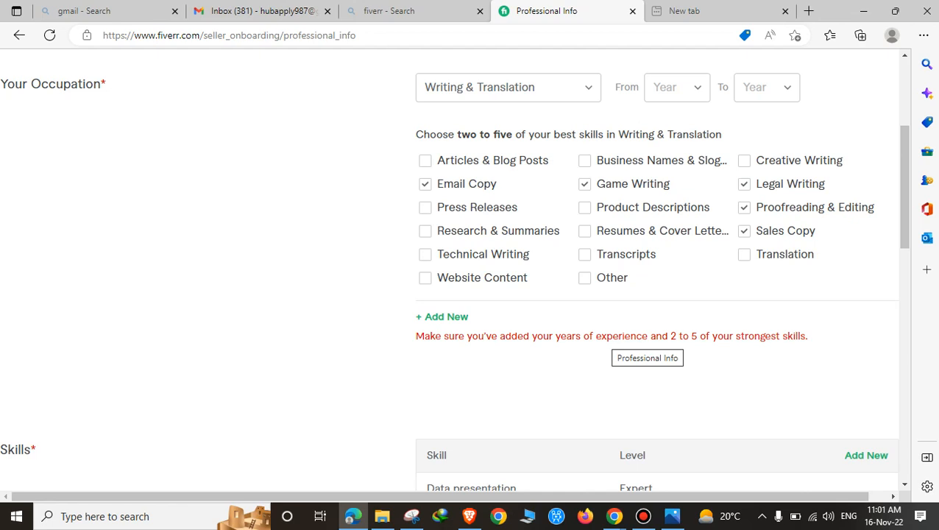
Set the occupation years from 2019 to 2022.
scroll(647, 357, up, 3)
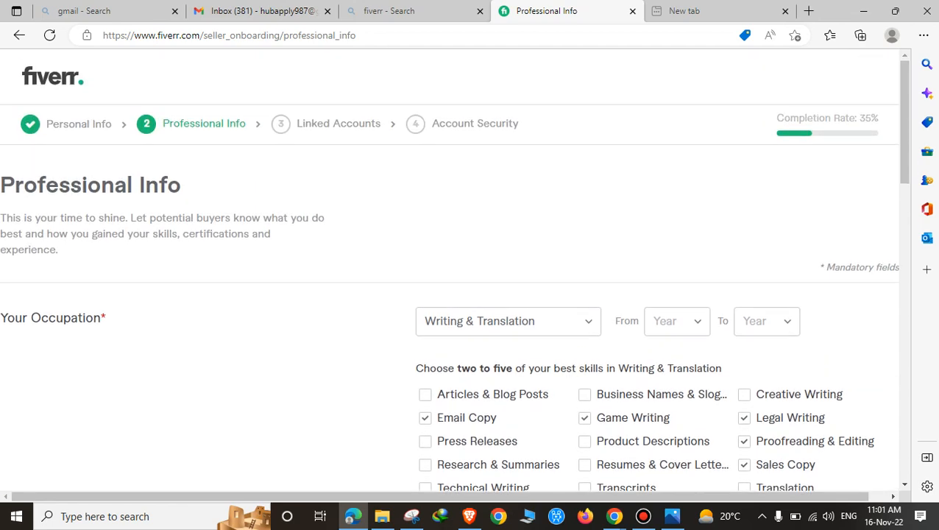
click(676, 321)
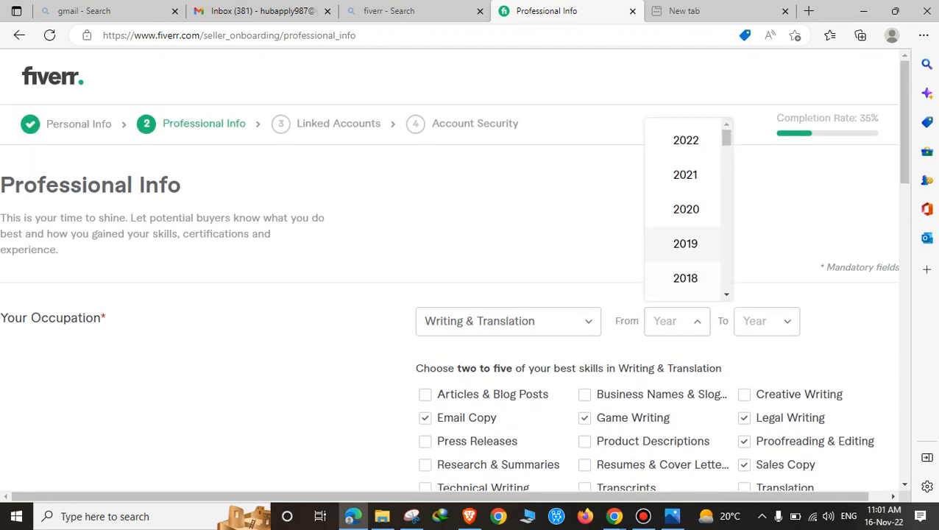
click(685, 244)
click(767, 321)
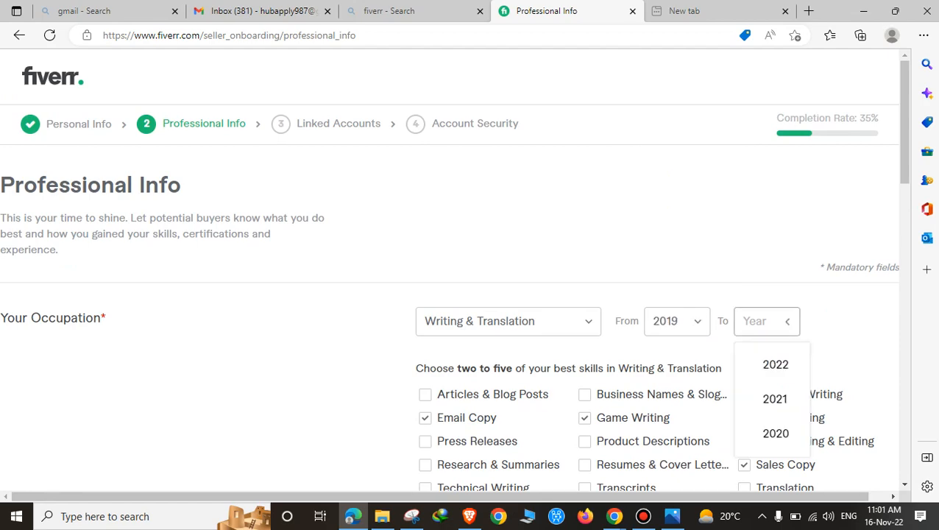
click(767, 321)
click(766, 321)
click(775, 363)
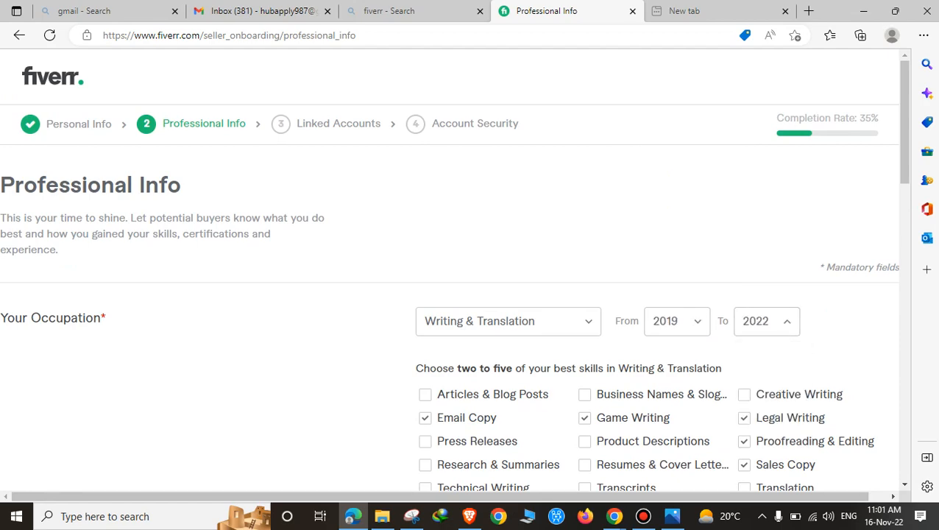
scroll(776, 363, down, 4)
scroll(471, 294, down, 10)
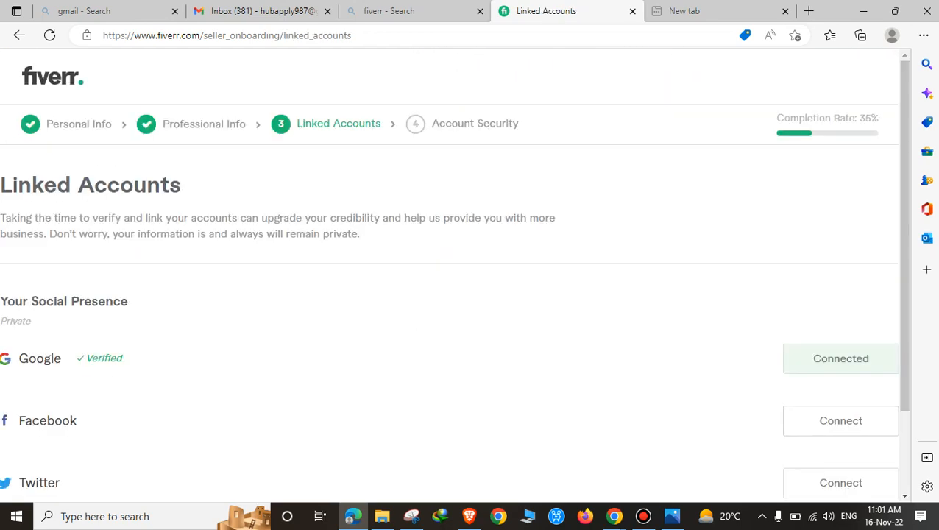
Leave the linked social accounts unchanged and continue to Account Security.
scroll(453, 282, down, 2)
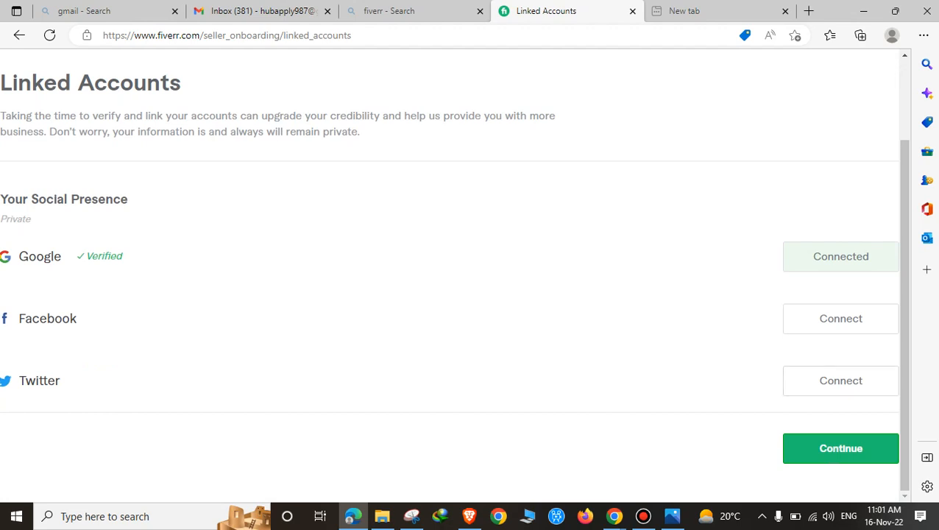
click(841, 448)
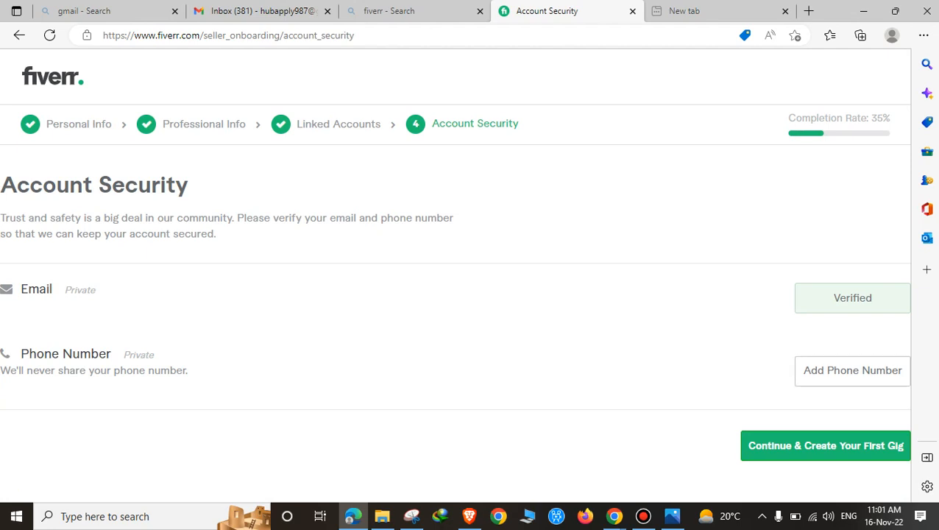
Open phone verification, dismiss the autofill suggestions, and close the dialog without verifying.
click(852, 371)
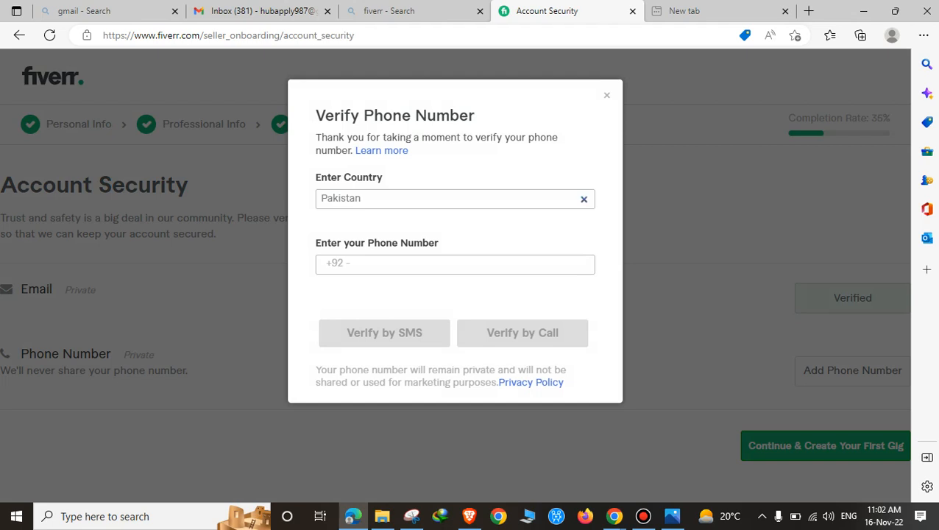
click(412, 198)
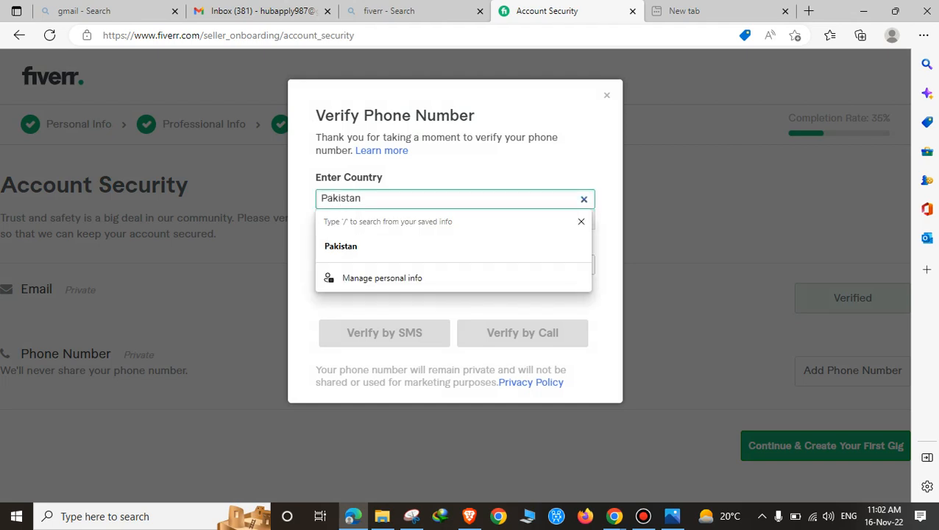
key(Escape)
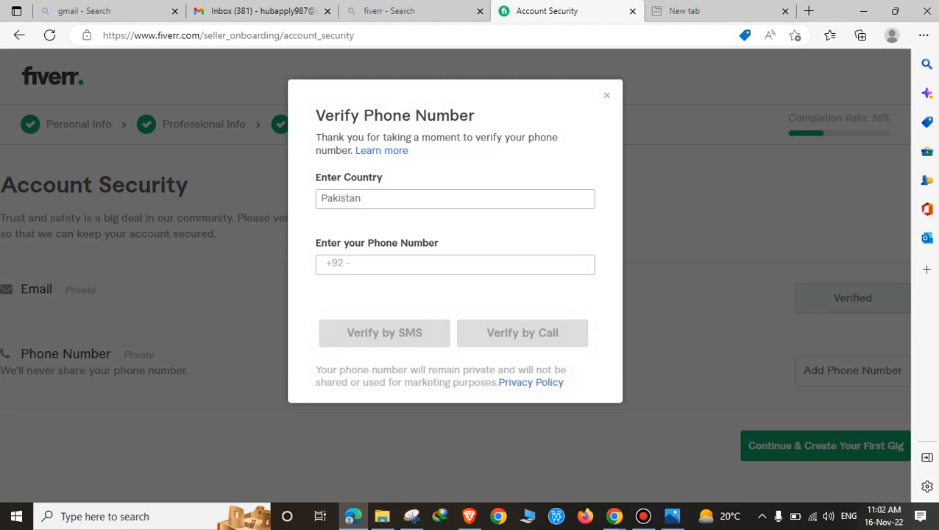
click(606, 95)
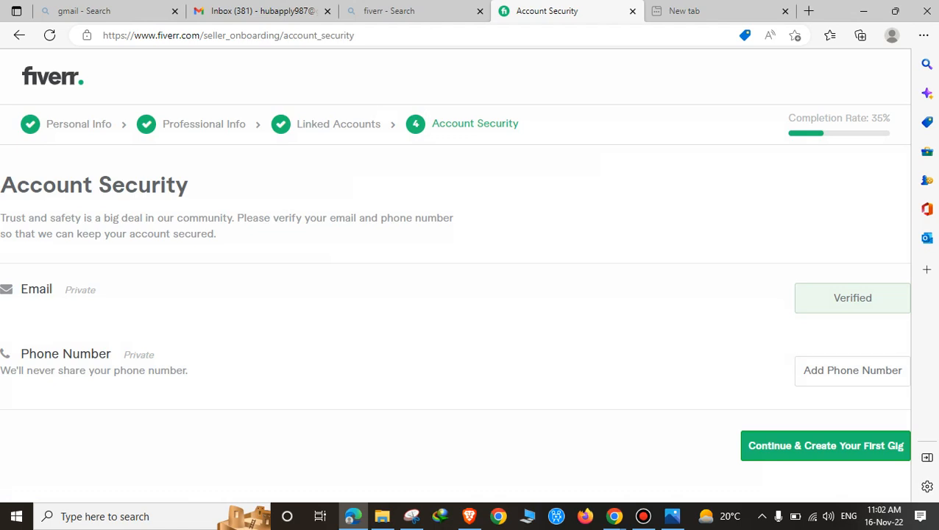
Attempt to continue to the first gig, dismiss the almost-done notice, and restart adding a phone number.
click(825, 446)
click(826, 446)
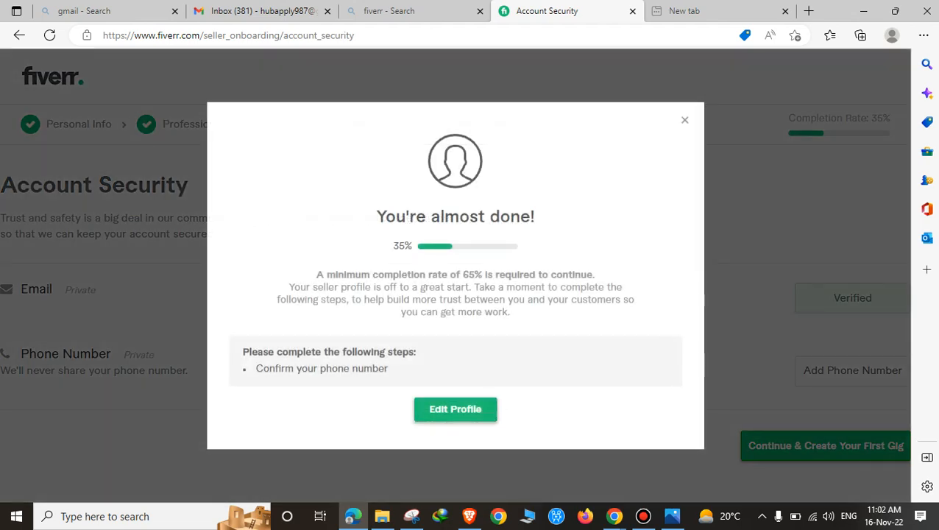
click(685, 120)
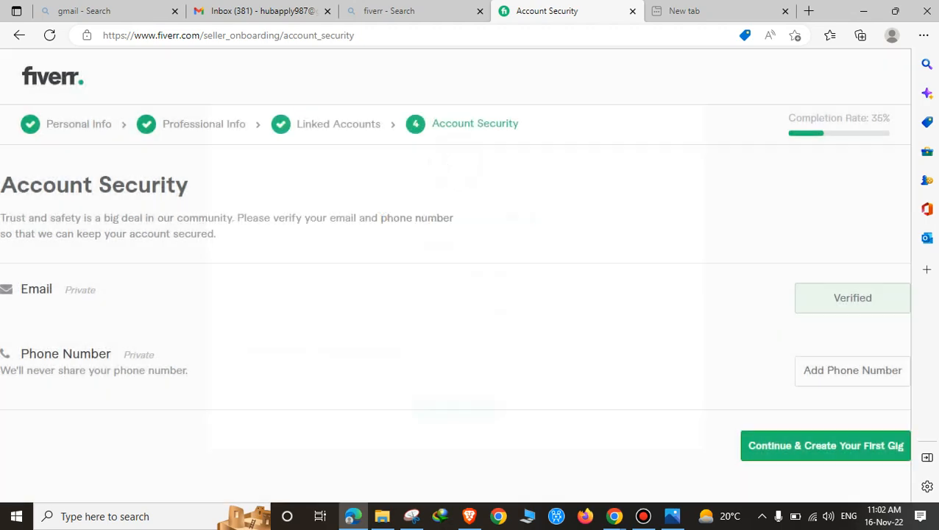
click(852, 371)
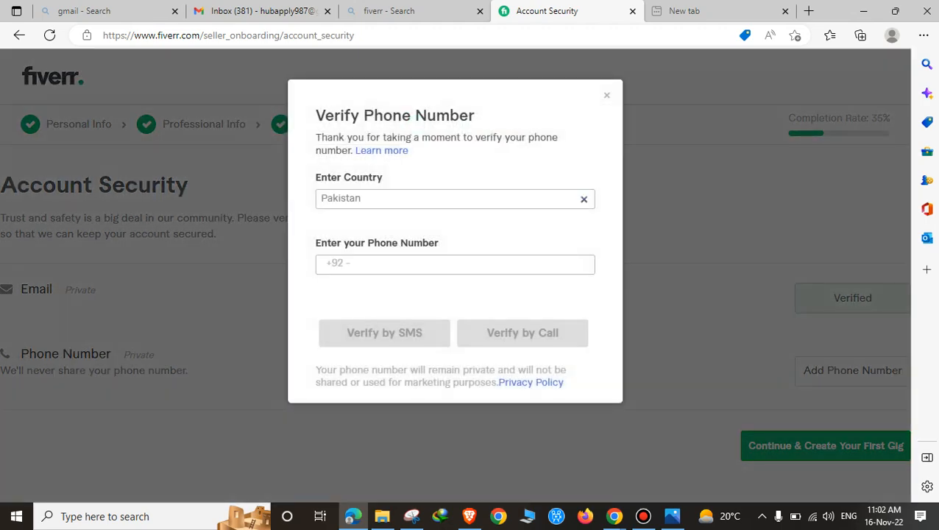
Enter a Pakistan phone number for SMS verification, then replace the rejected number with another.
click(442, 198)
key(Down)
key(Return)
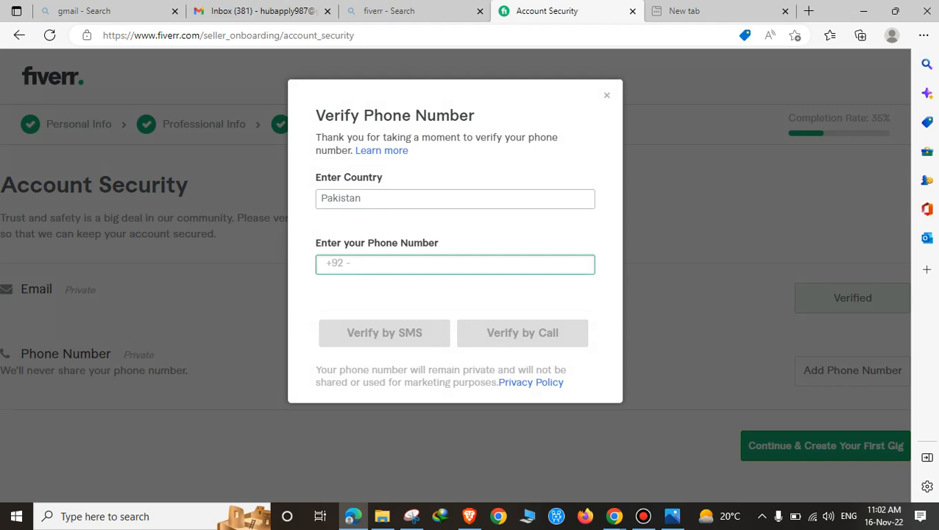
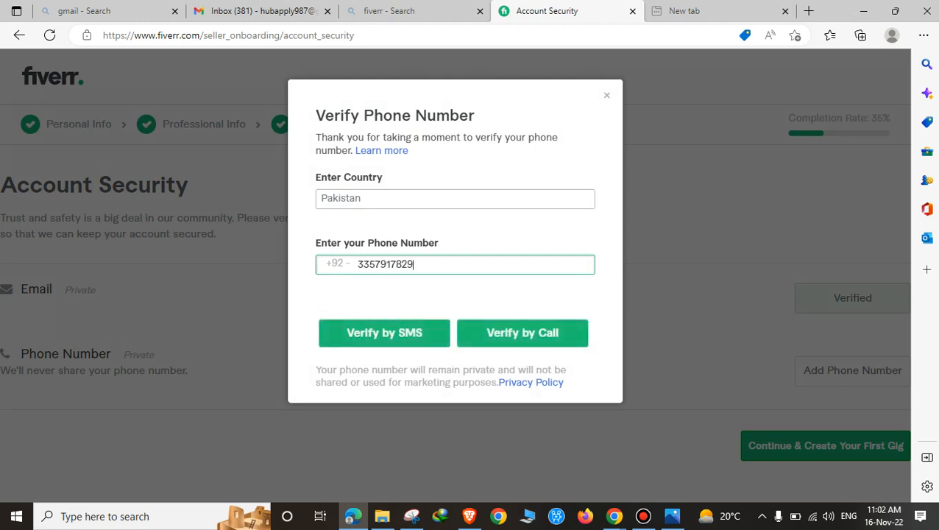
click(384, 333)
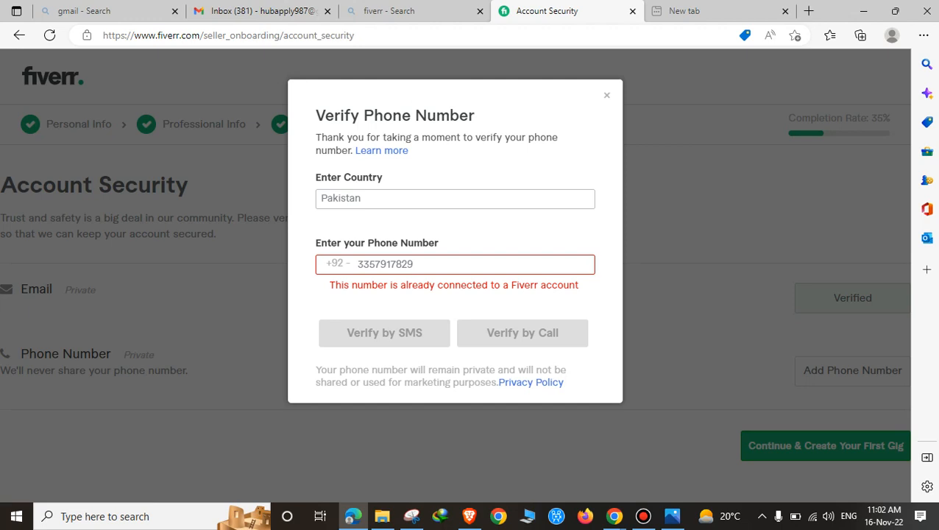
key(BackSpace)
key(BackSpace)
key(BackSpace)
key(BackSpace)
key(BackSpace)
key(BackSpace)
key(BackSpace)
key(BackSpace)
key(BackSpace)
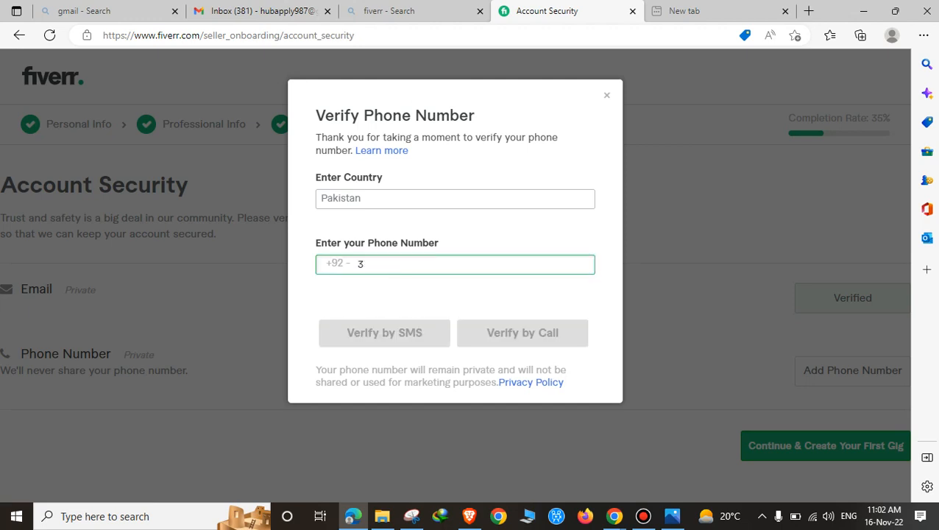
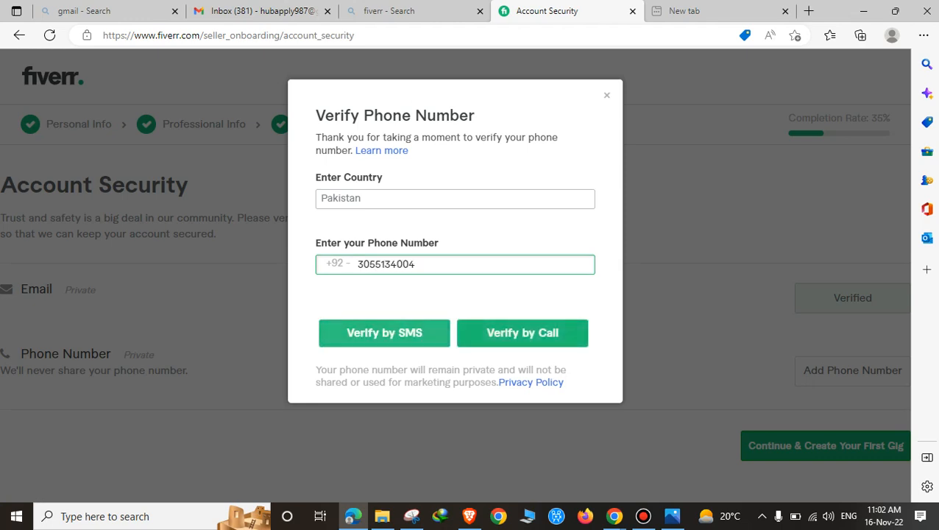
key(Return)
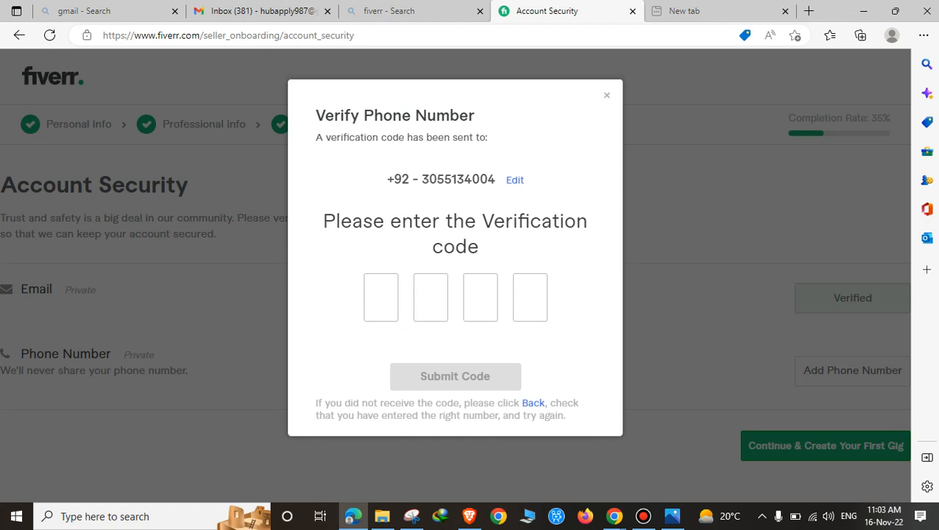
Enter the texted 4-digit verification code and submit it to confirm the phone.
click(380, 297)
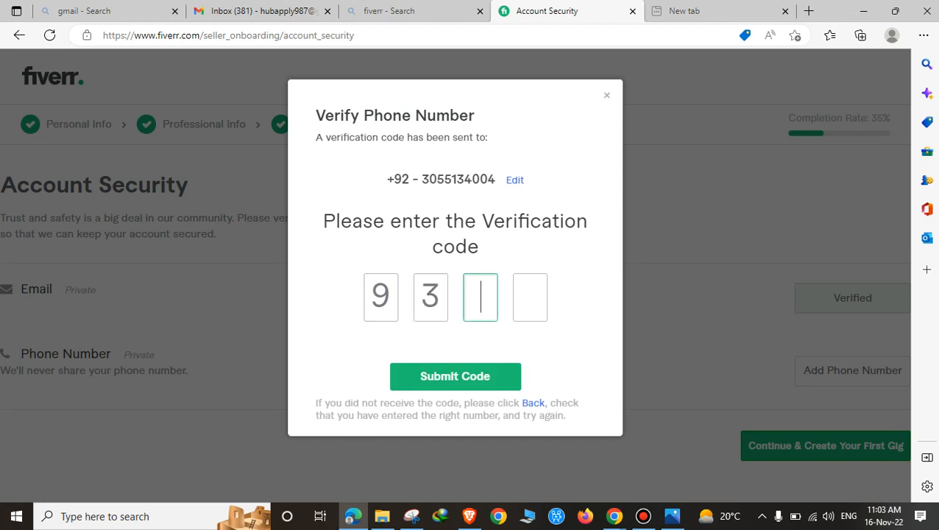
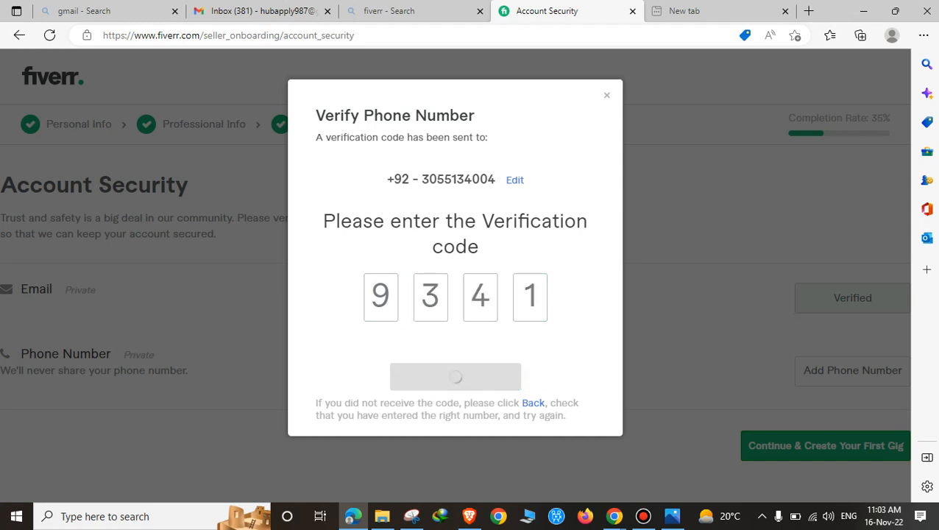
key(Return)
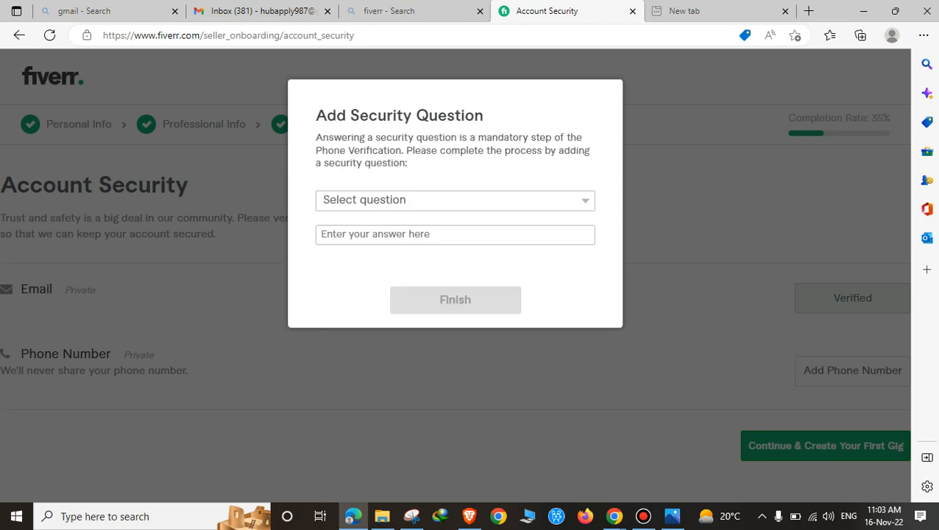
Pick the elementary school security question, type an answer, finish, and acknowledge the verification.
click(455, 200)
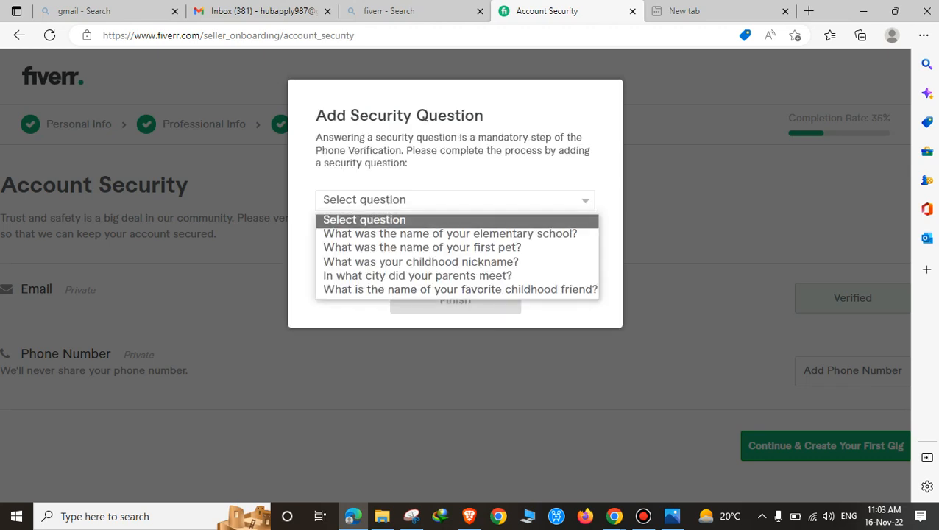
key(Down)
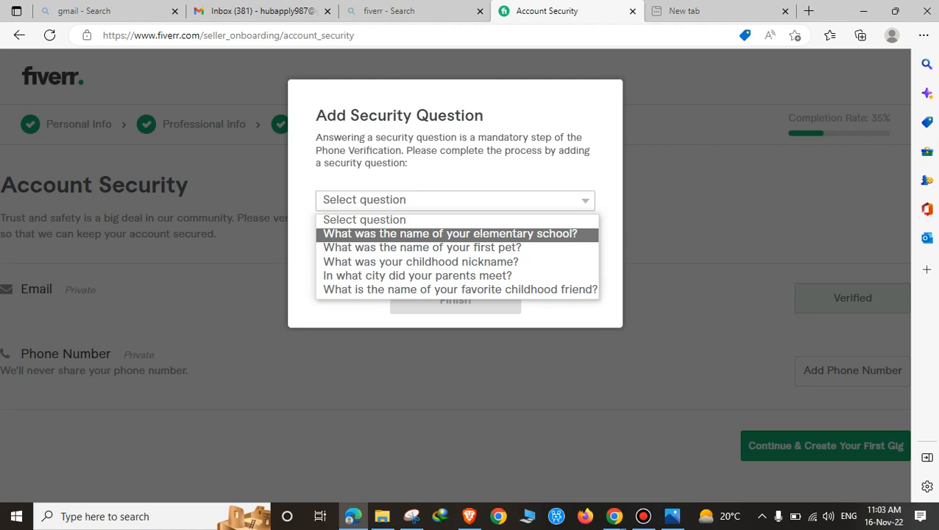
key(Return)
key(Tab)
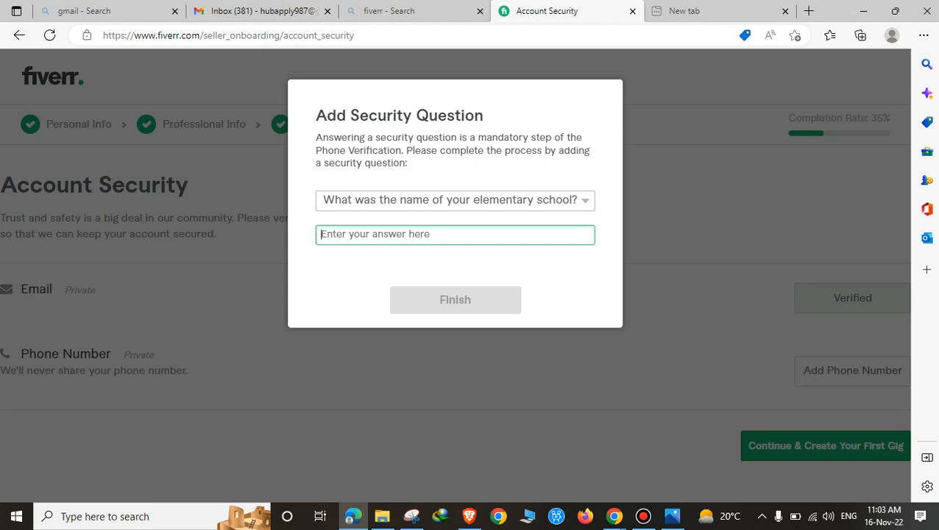
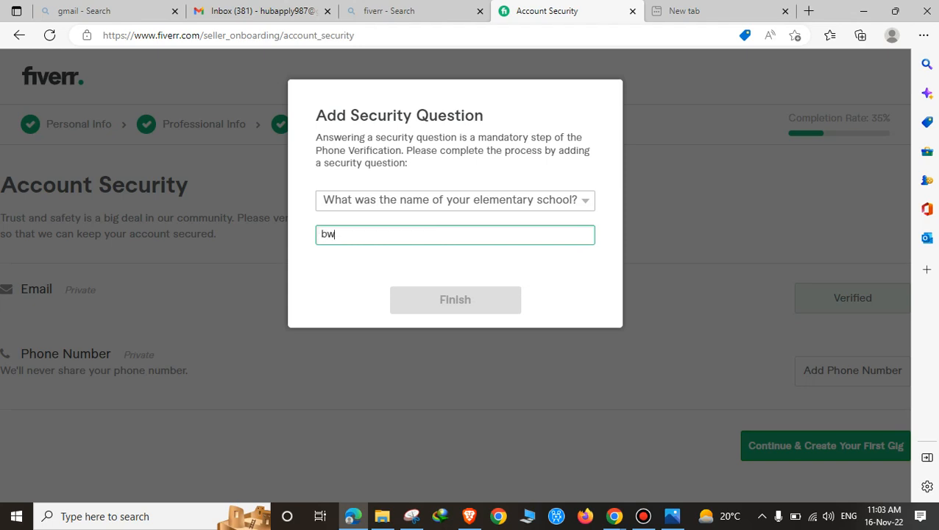
key(Tab)
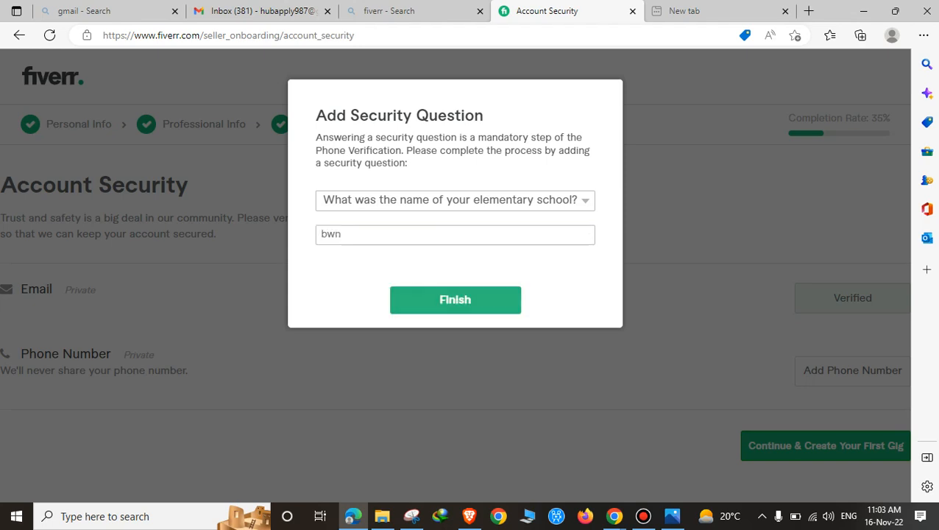
key(Return)
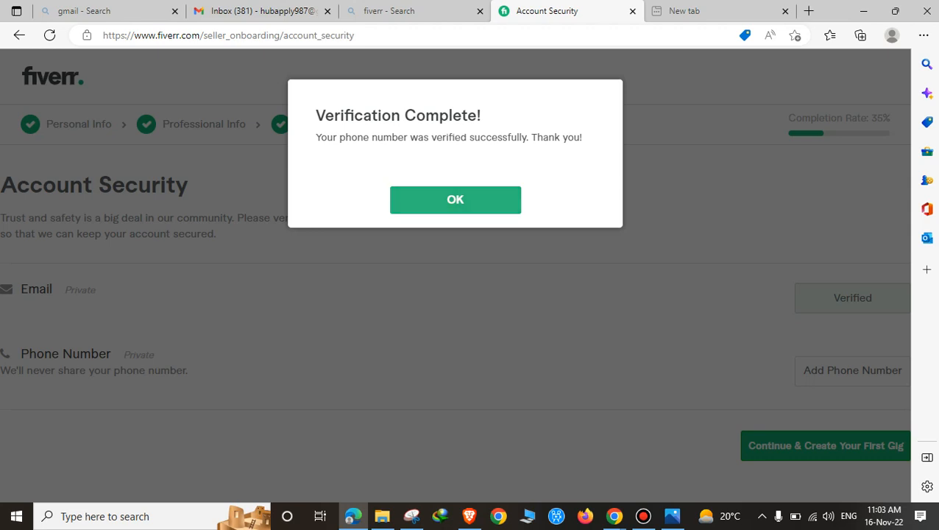
key(Return)
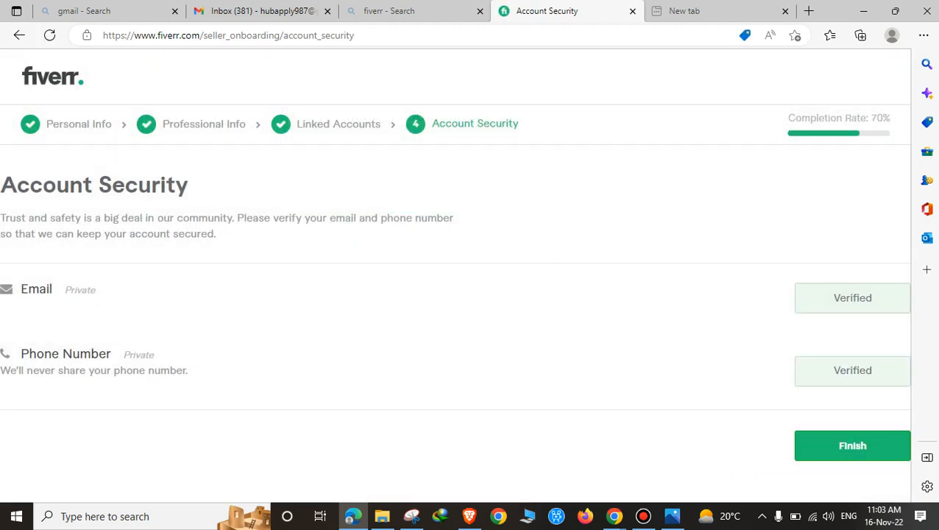
Finish the Account Security step and dismiss the profile-ready popup to begin a new gig.
mouse_move(614, 516)
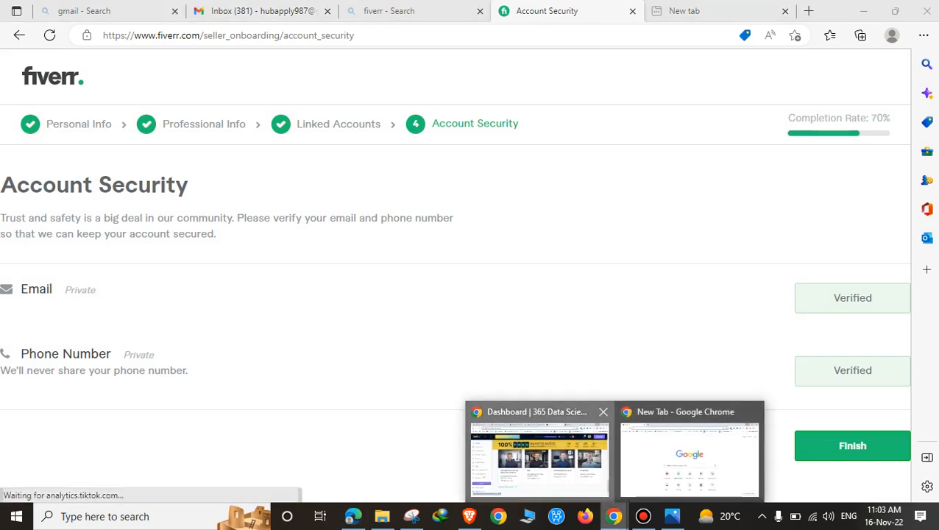
click(537, 458)
click(644, 516)
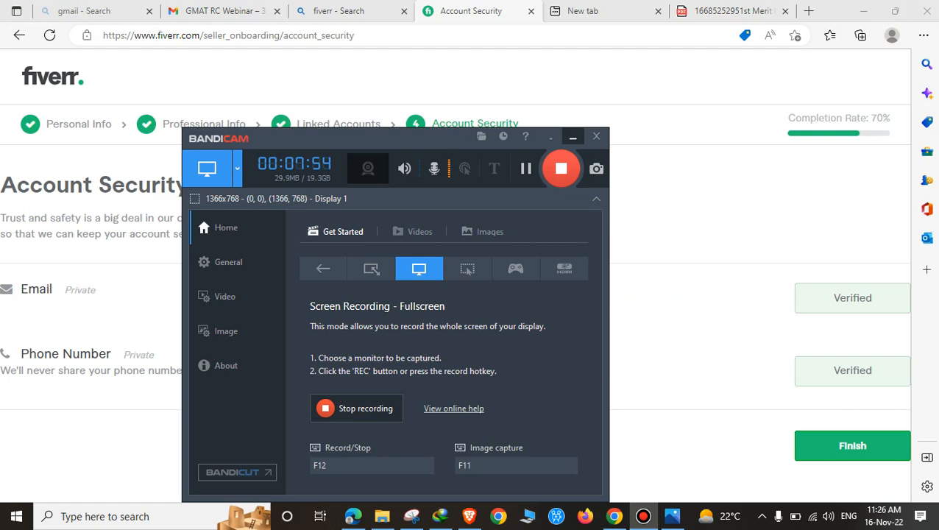
click(573, 137)
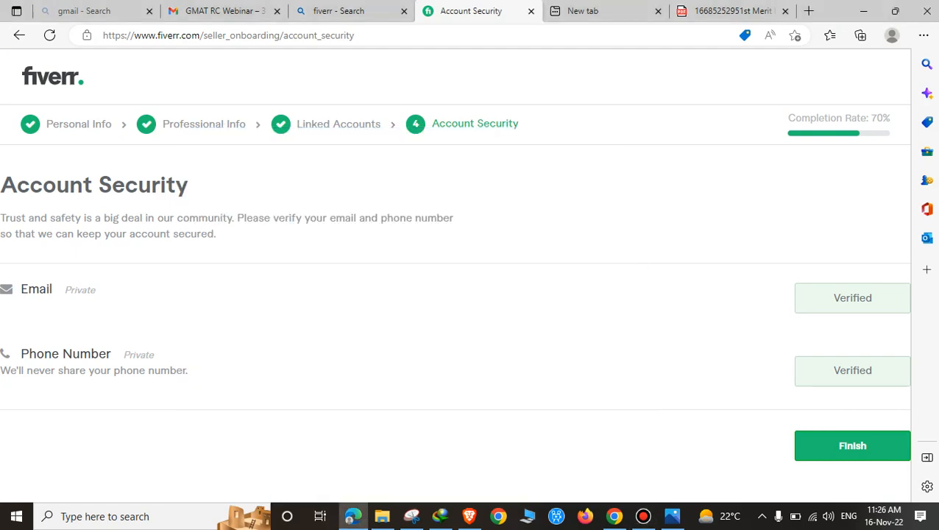
click(851, 447)
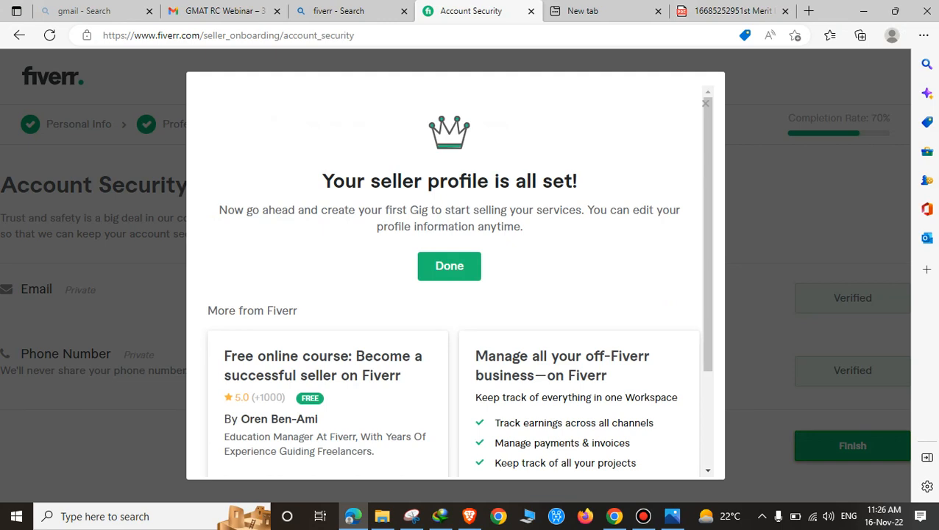
click(449, 266)
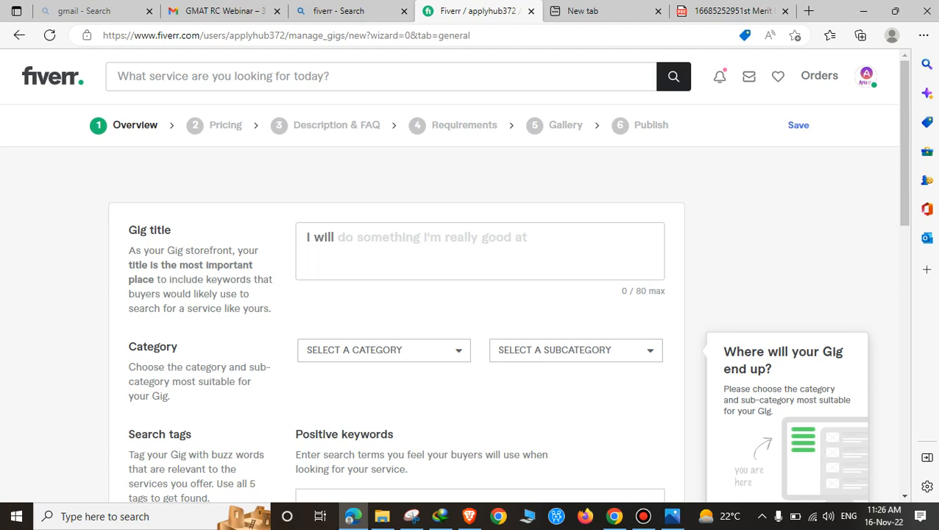
Type the gig title 'I will write statement of purpose for you for your admission', correcting typos.
click(316, 261)
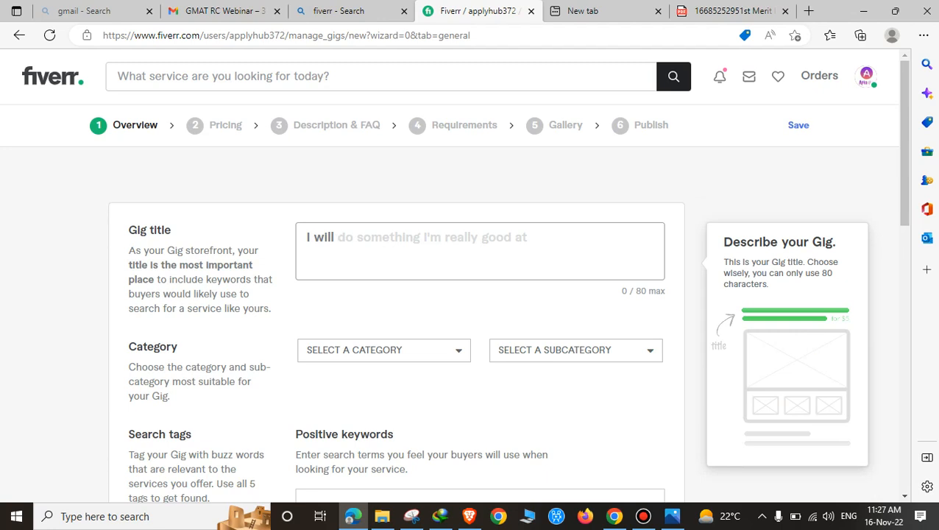
text(write )
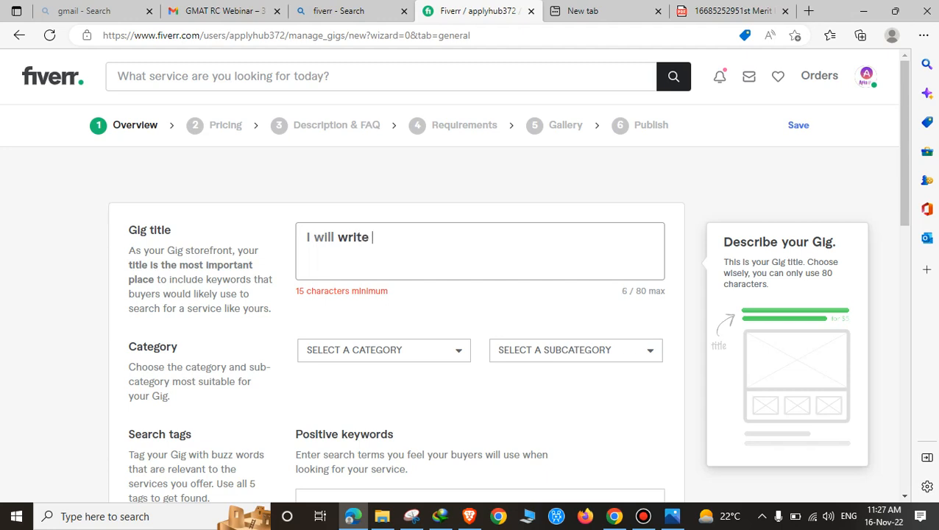
text(statemnet)
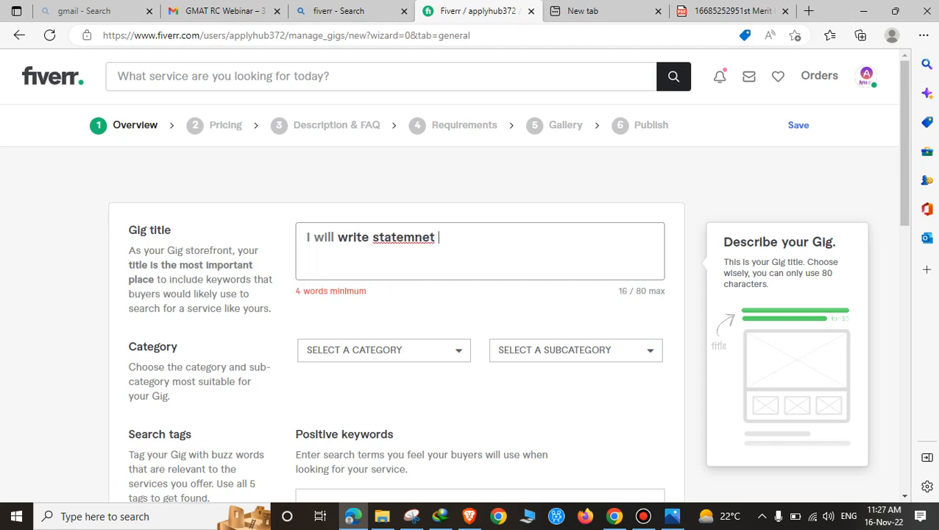
key(BackSpace)
key(BackSpace)
key(BackSpace)
text(ent of purpos)
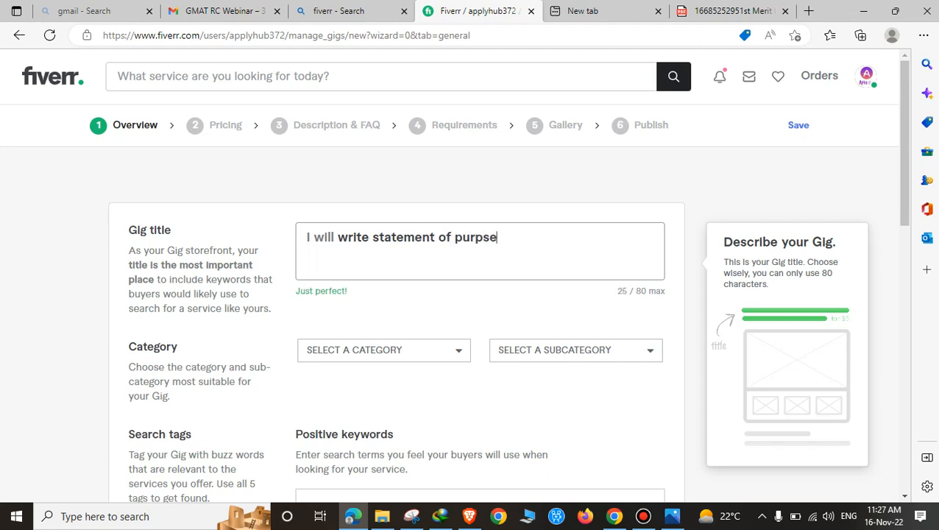
key(BackSpace)
key(BackSpace)
text(ose for you)
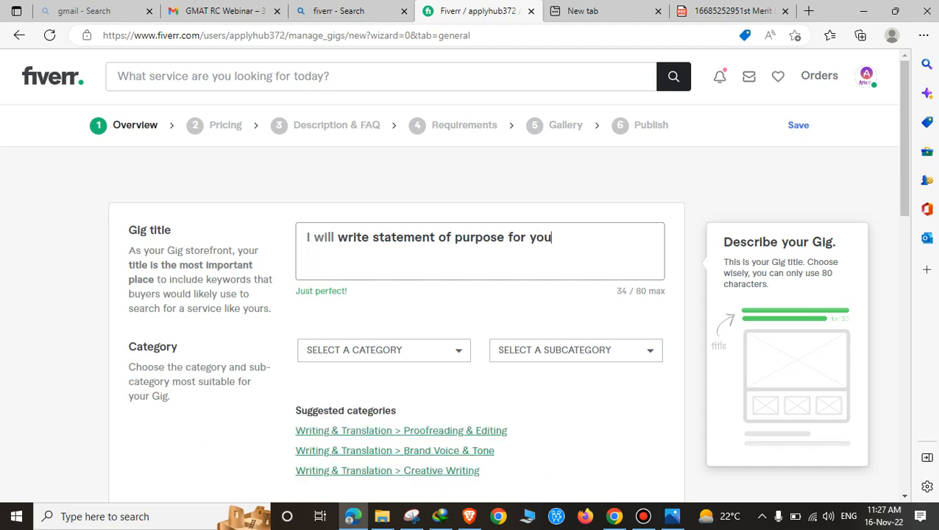
text( for yo)
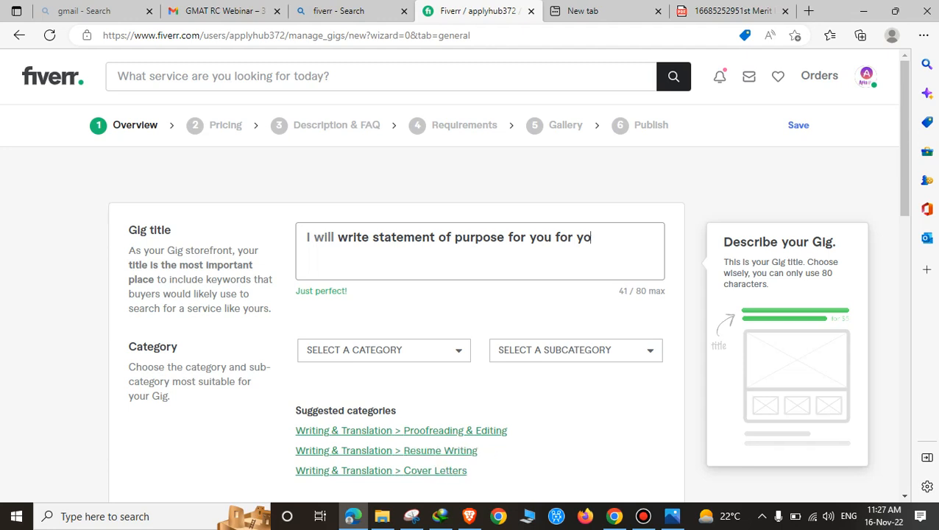
text(ur admissio)
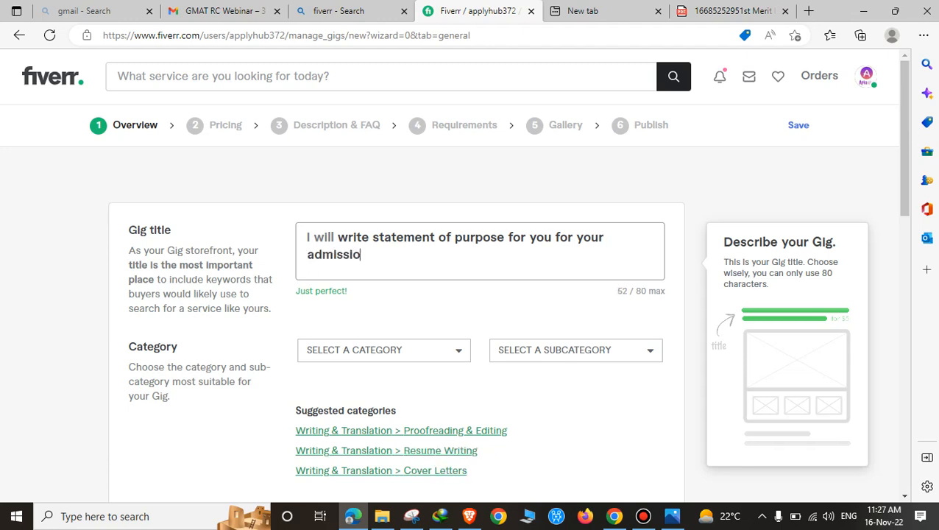
text(n)
key(Tab)
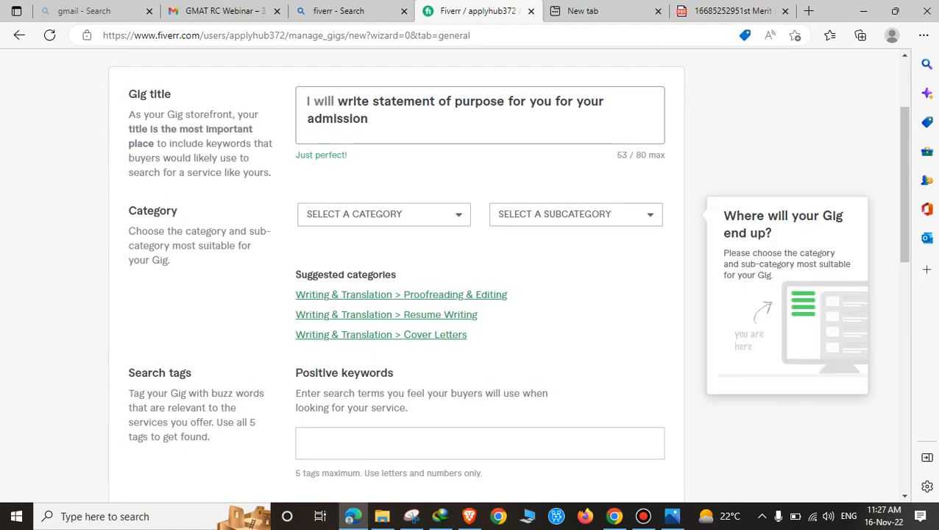
key(Down)
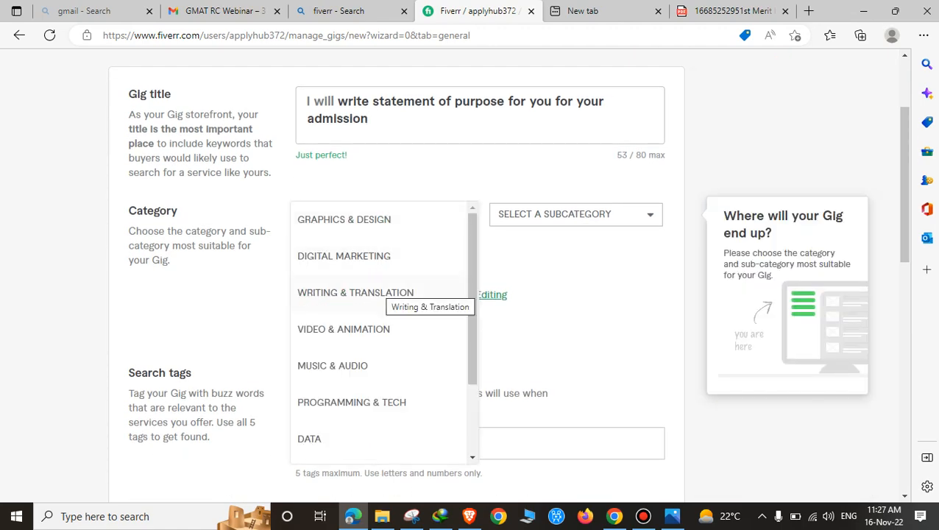
Set the category to Writing & Translation and browse the subcategory options.
click(383, 293)
key(Tab)
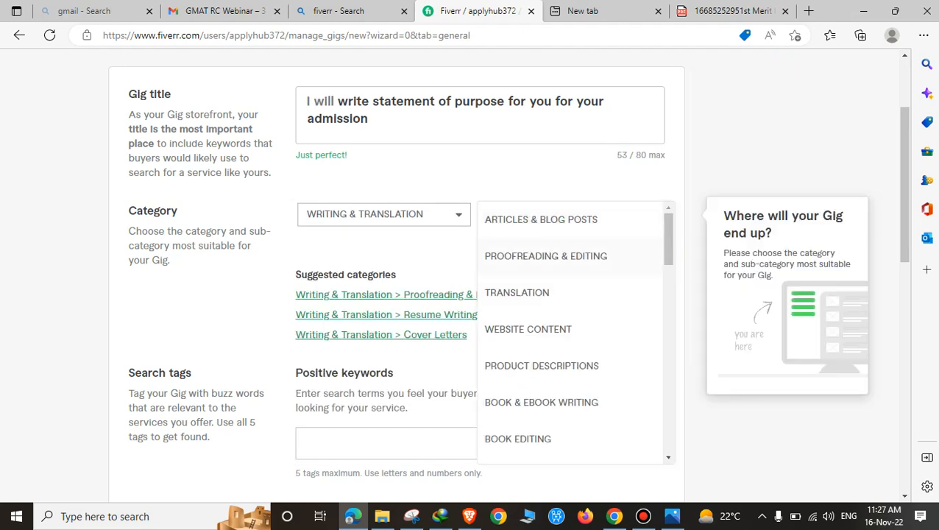
key(Up)
key(Down)
key(Down)
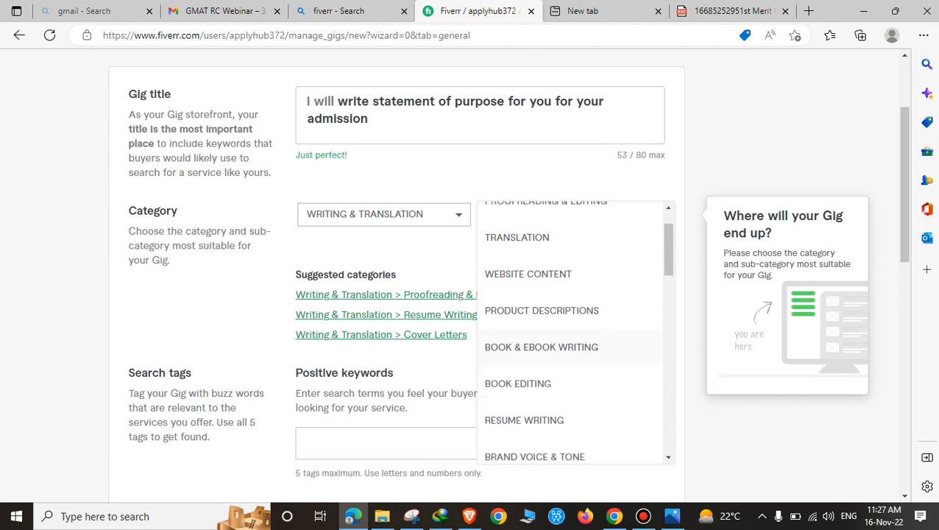
key(Down)
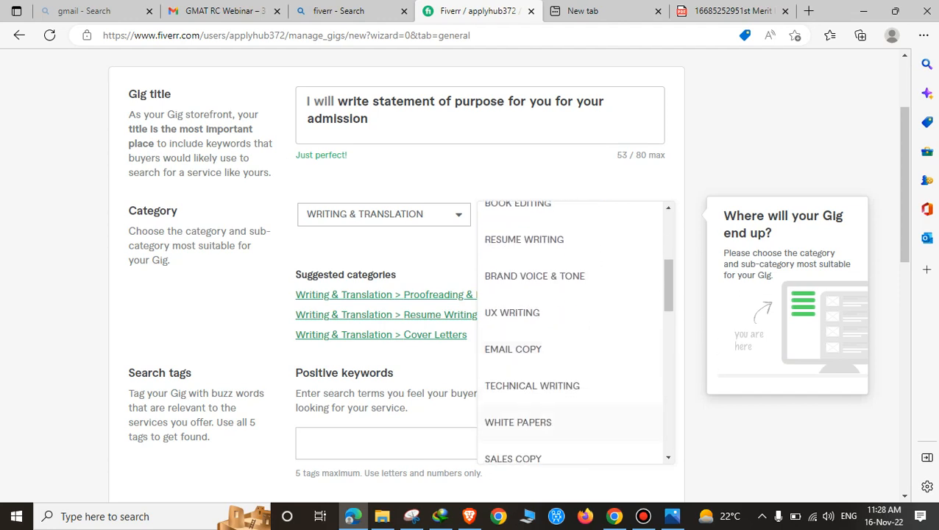
key(Down)
key(Down)
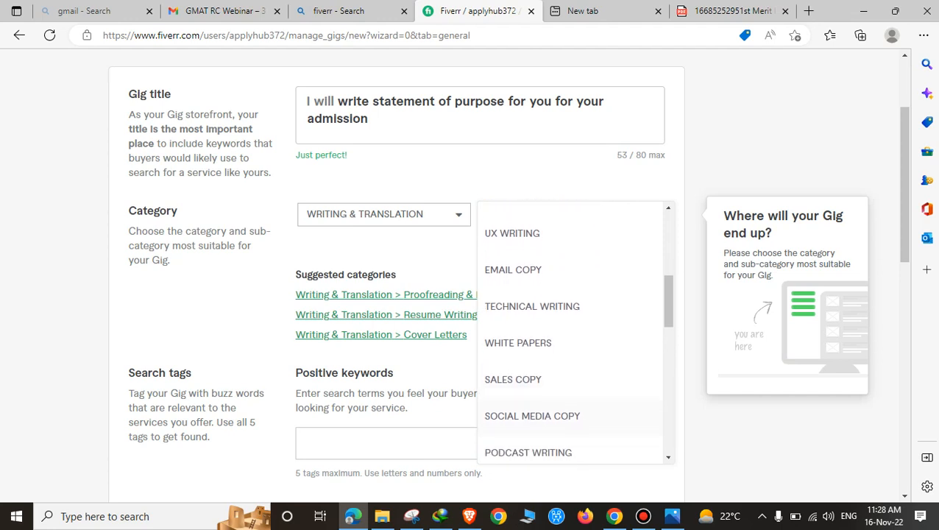
Select Cover Letters as the gig's subcategory.
key(Down)
key(Down)
key(Down)
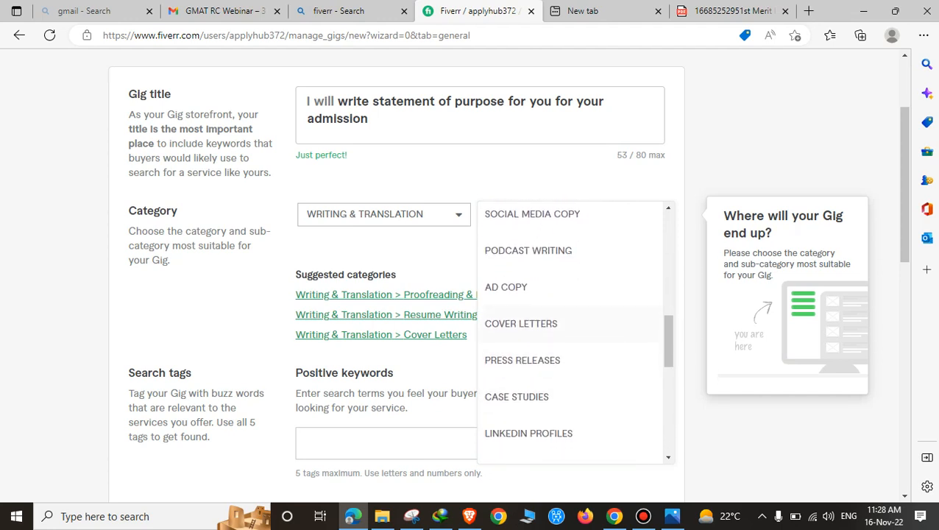
key(Down)
key(Down)
key(Down)
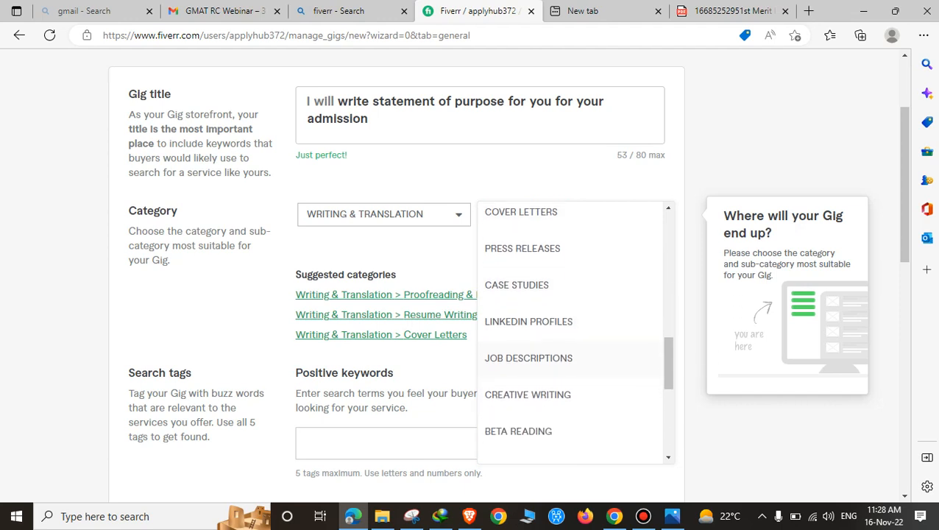
key(Down)
key(Down)
key(Down)
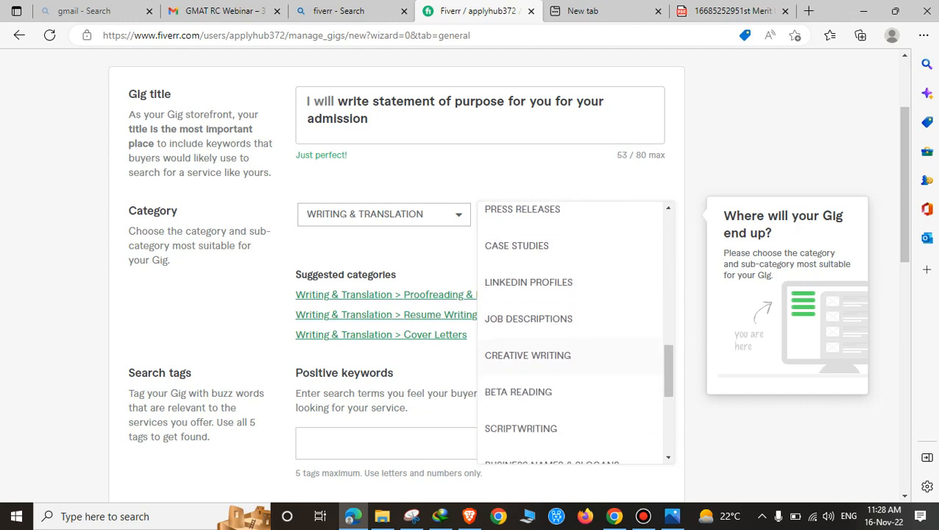
key(Down)
key(Down)
key(Down)
key(Down)
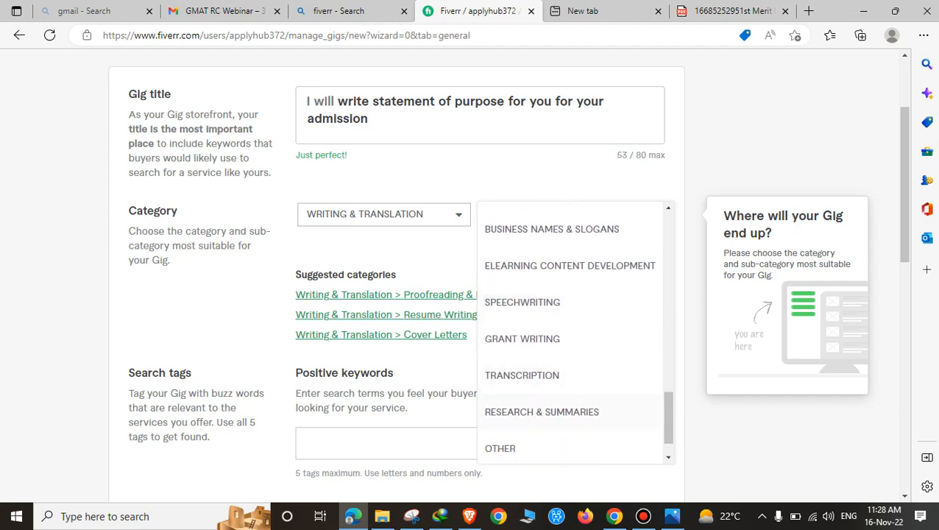
scroll(589, 413, down, 1)
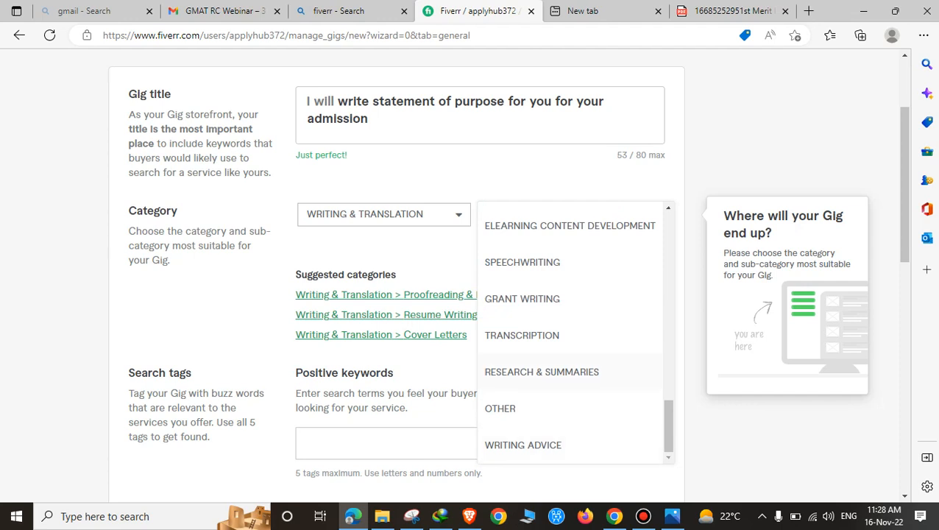
key(Up)
key(Up)
key(Up)
key(Up)
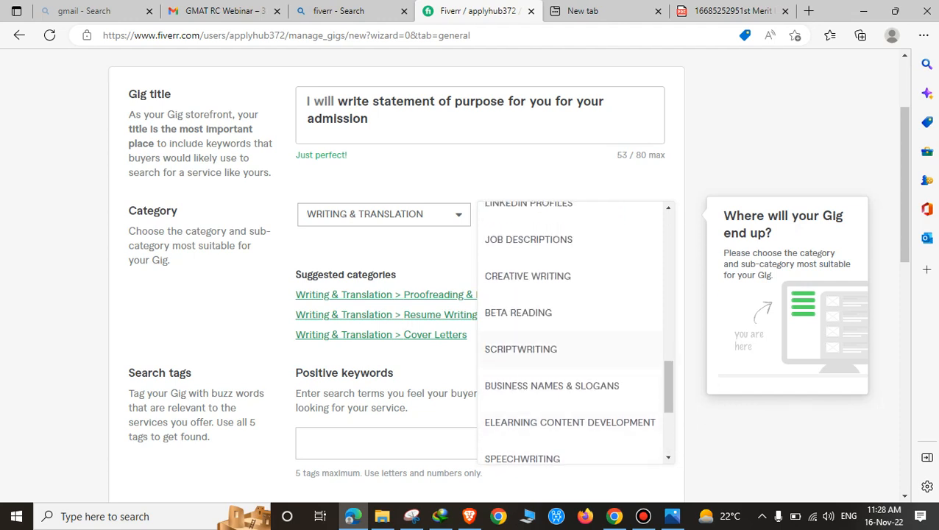
key(Up)
key(Up)
key(Up)
key(Up)
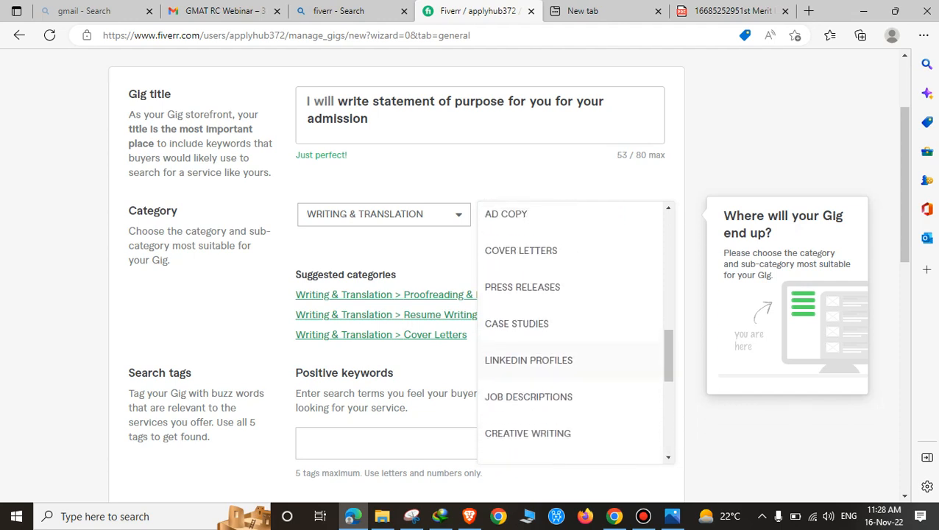
key(Return)
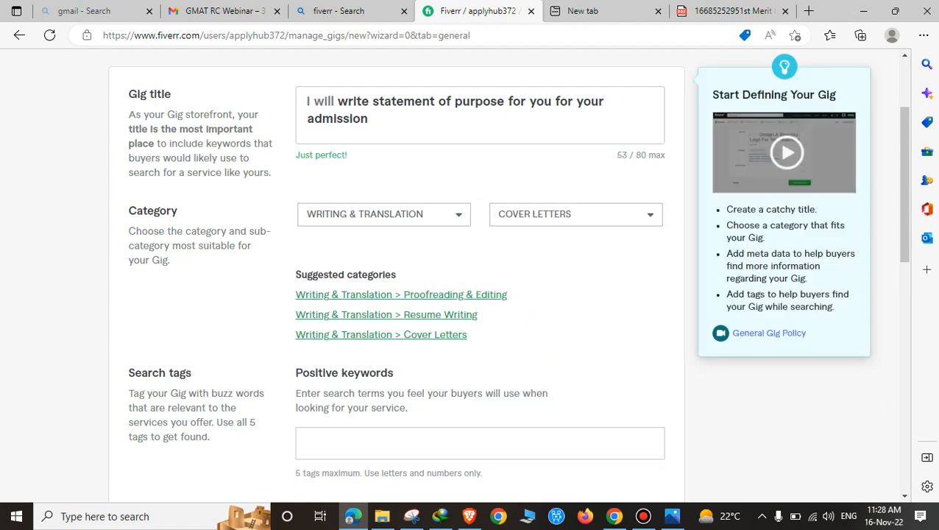
Tick Academia, Business and Government & public sector as industries, leaving Financial services unticked.
scroll(471, 280, down, 2)
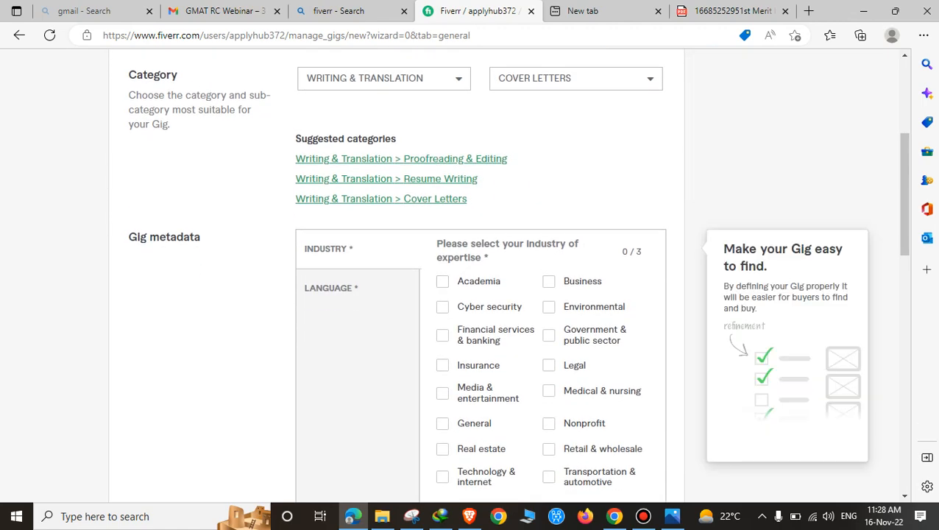
click(442, 282)
click(549, 281)
click(442, 335)
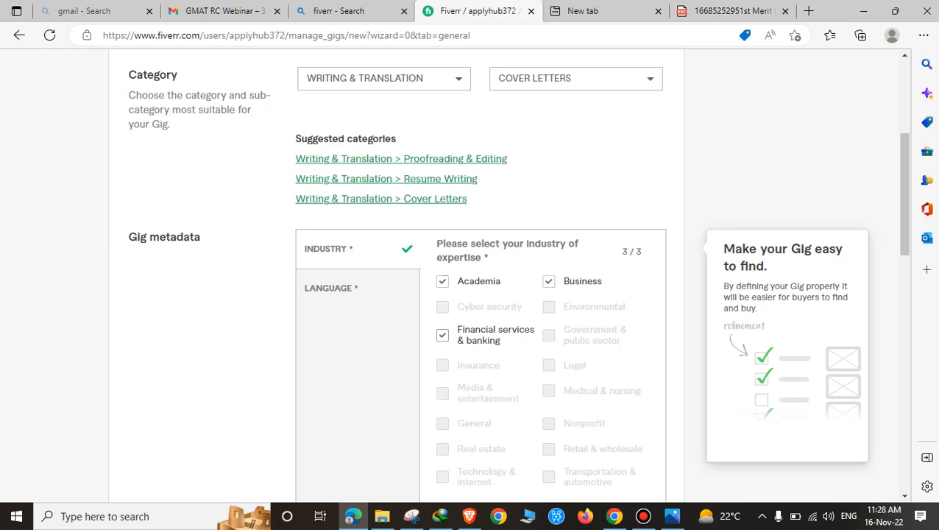
click(443, 335)
scroll(442, 335, down, 1)
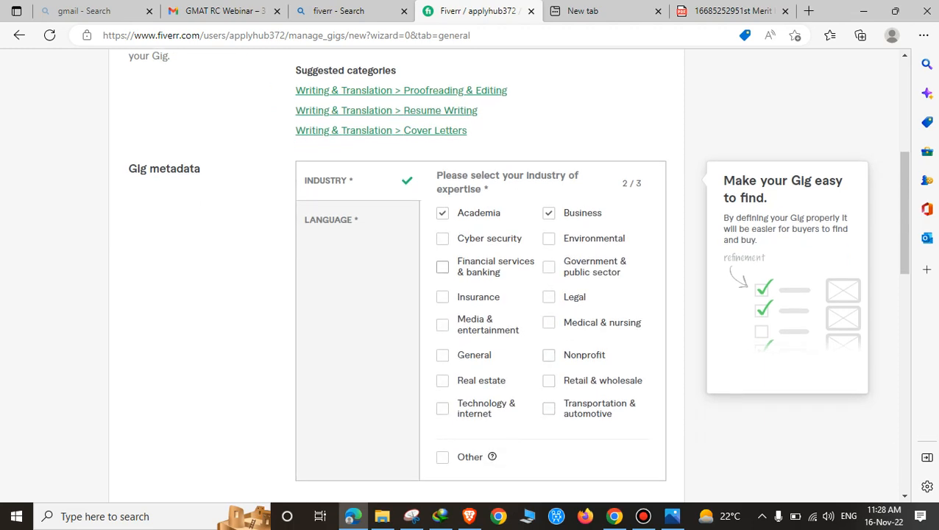
click(548, 266)
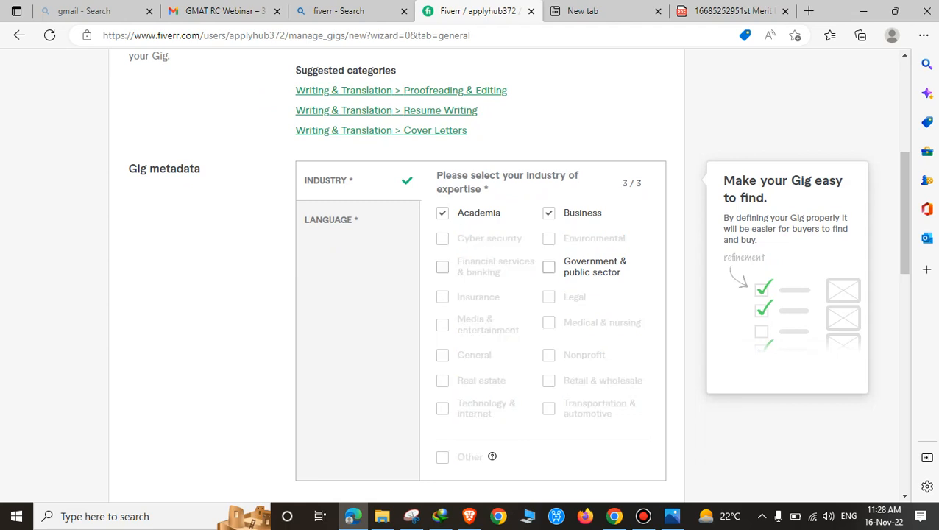
scroll(548, 267, down, 4)
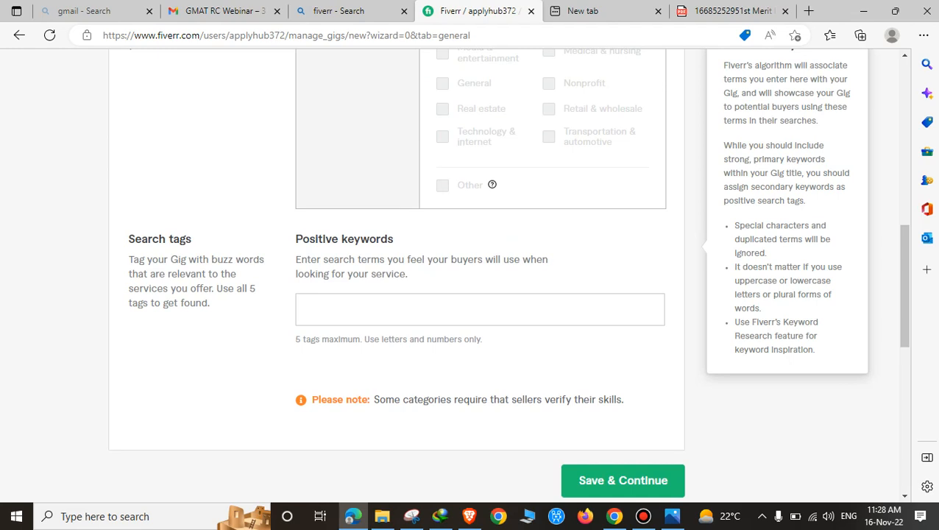
Add STATEMENT PURPOSE as the first positive keyword tag.
click(480, 309)
text(c)
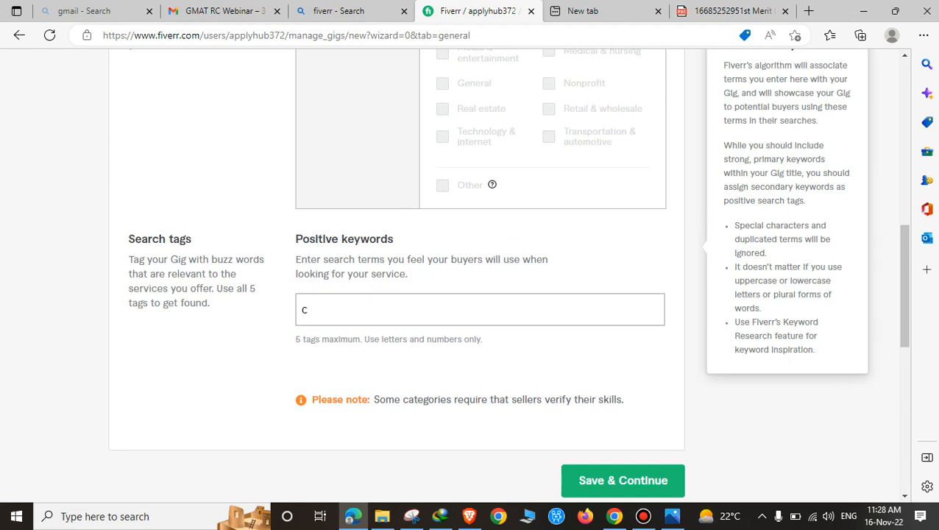
key(BackSpace)
text(pur)
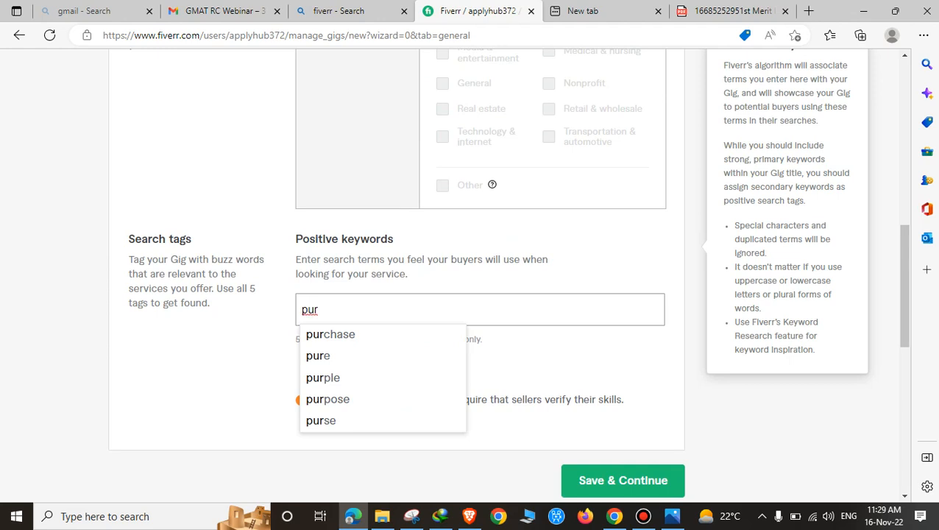
text(pose o)
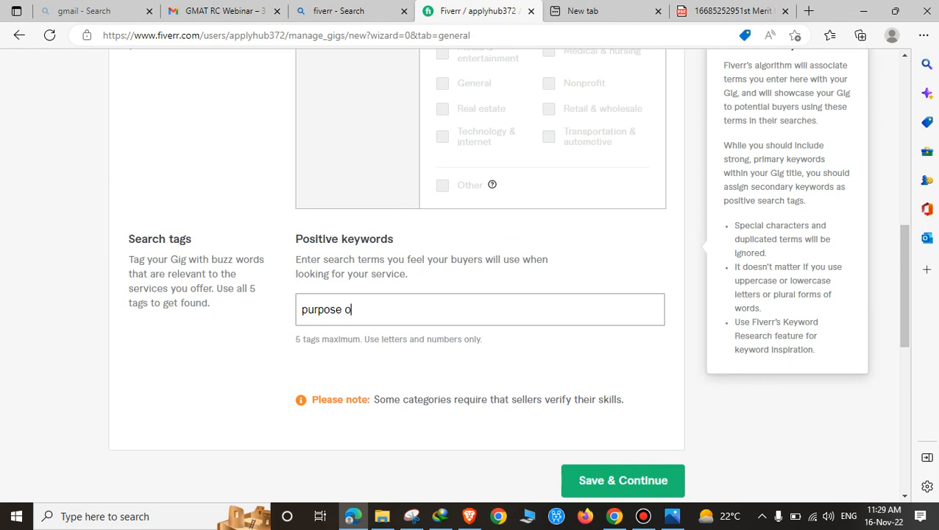
text(f stat)
key(BackSpace)
key(BackSpace)
key(BackSpace)
key(BackSpace)
key(BackSpace)
key(BackSpace)
key(BackSpace)
key(BackSpace)
key(BackSpace)
key(BackSpace)
key(BackSpace)
key(BackSpace)
key(BackSpace)
key(BackSpace)
key(BackSpace)
text(stateme)
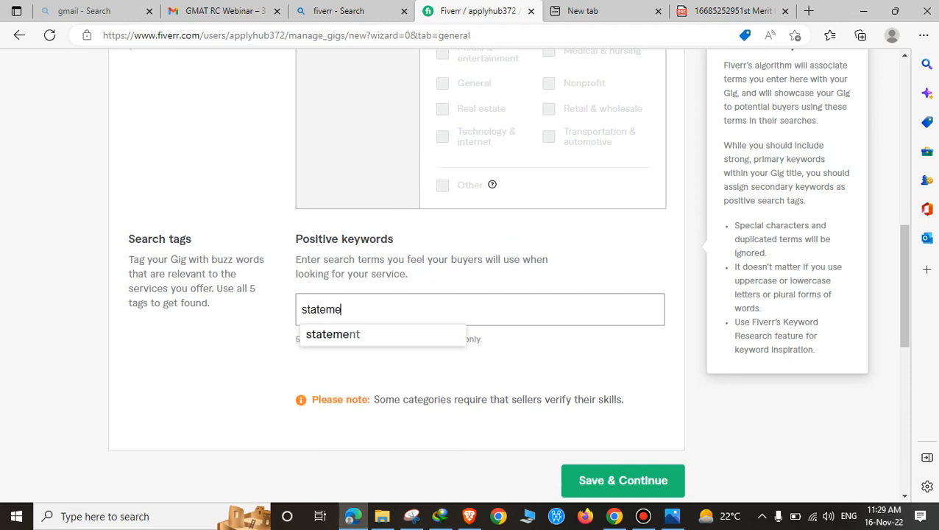
text(nt pu)
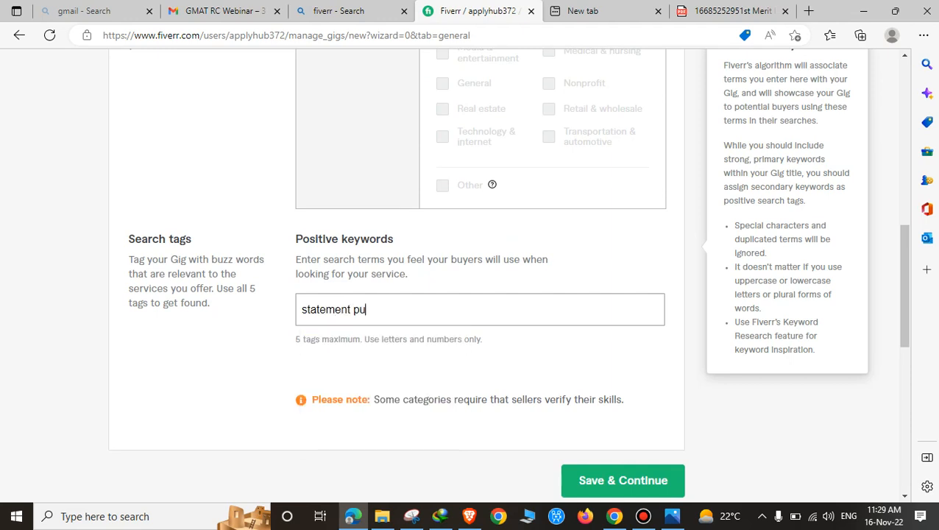
text(rpose)
key(Return)
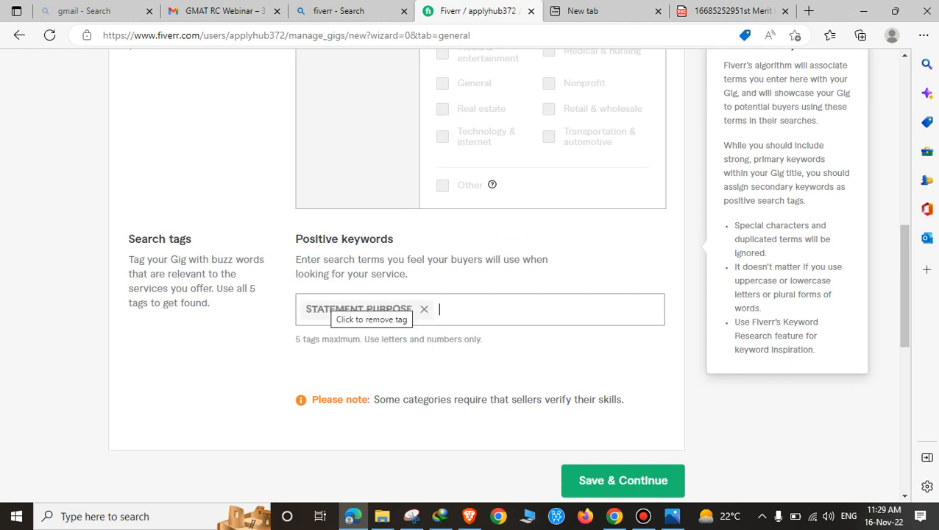
Add CONTENT WRITING, UNIVERSITY, COLLEGE and CV as the remaining search tags.
text(cont)
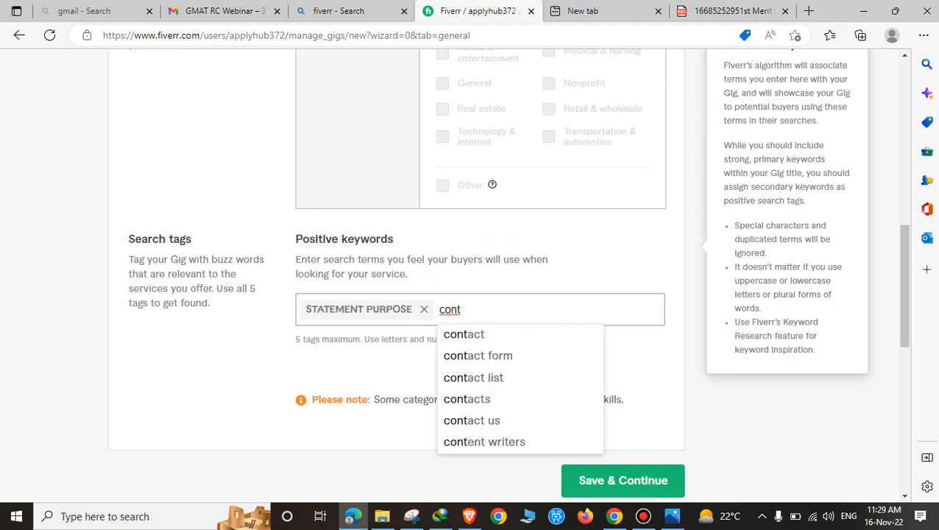
text(ent)
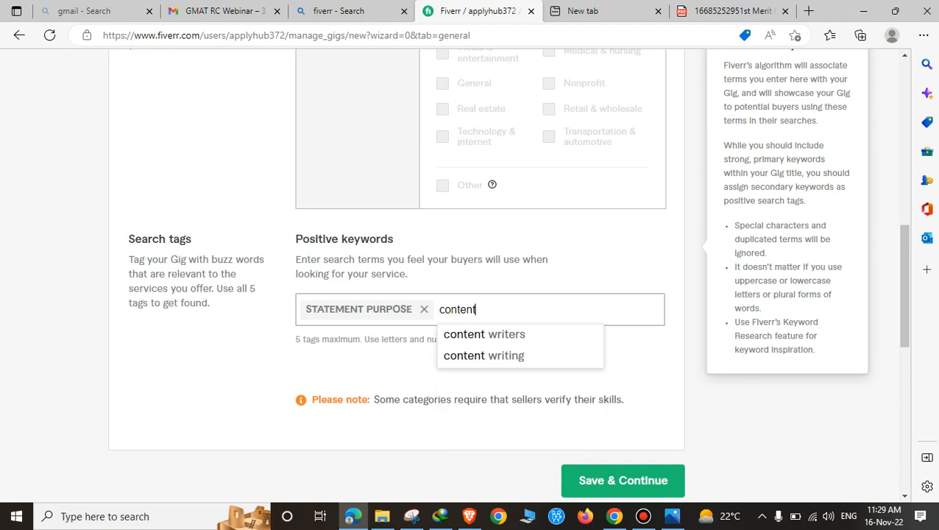
key(Down)
key(Down)
key(Return)
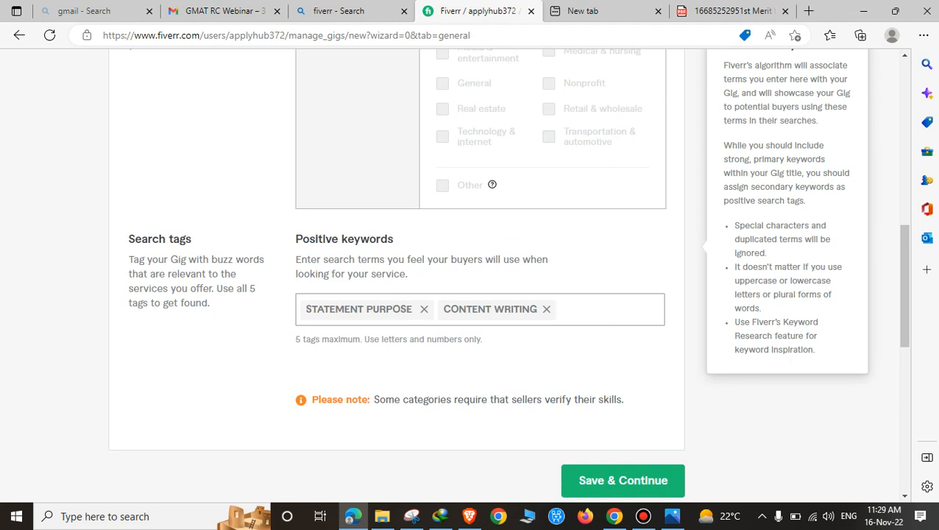
text(uni)
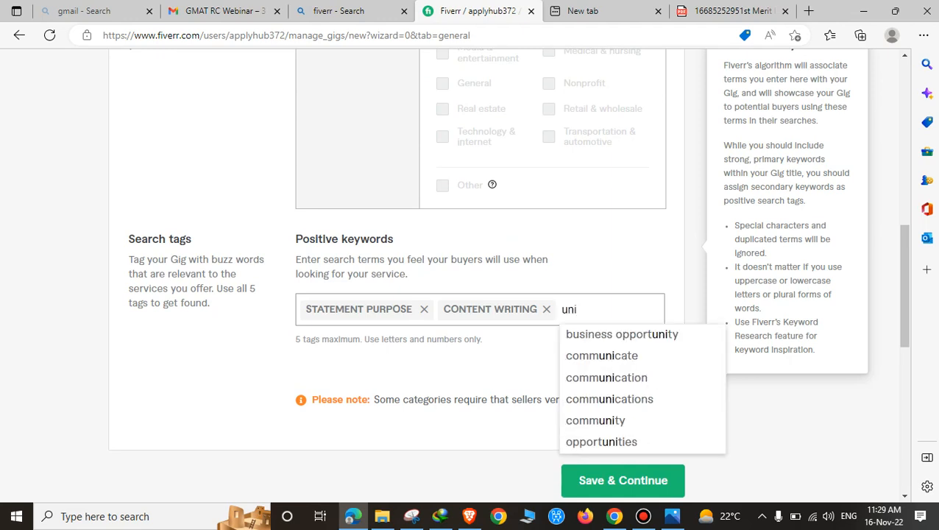
text(versi)
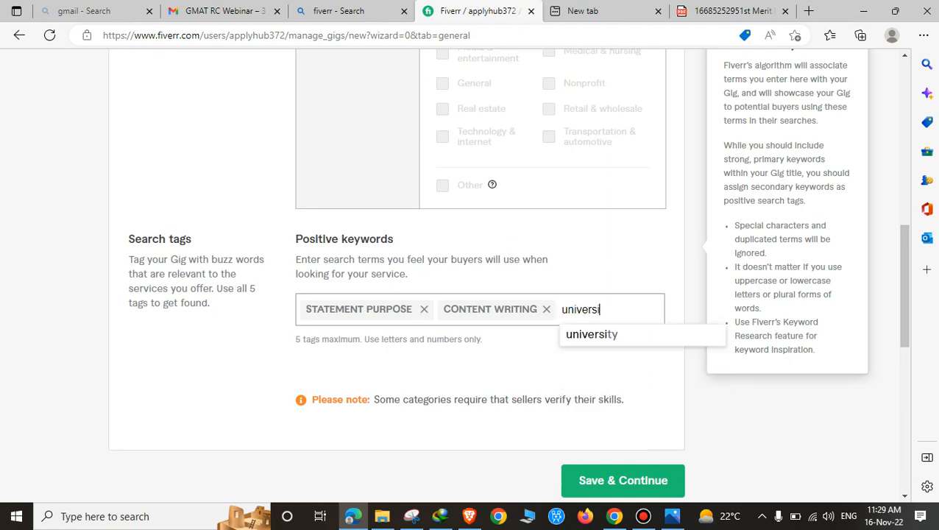
text(tiy)
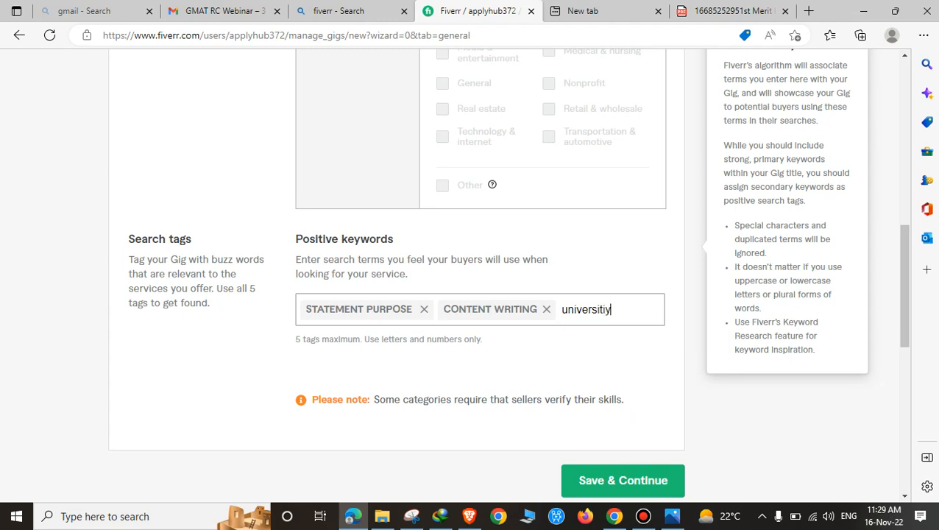
key(Return)
text(colle)
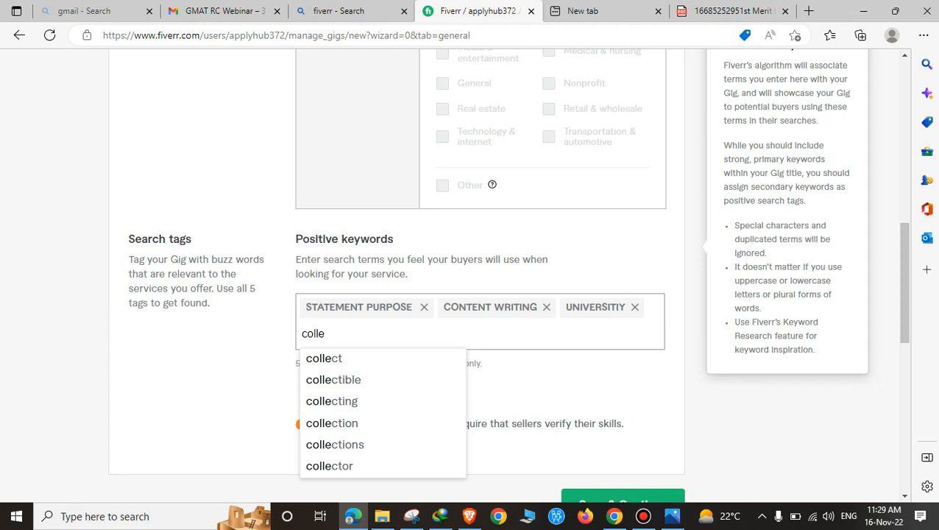
text(ge)
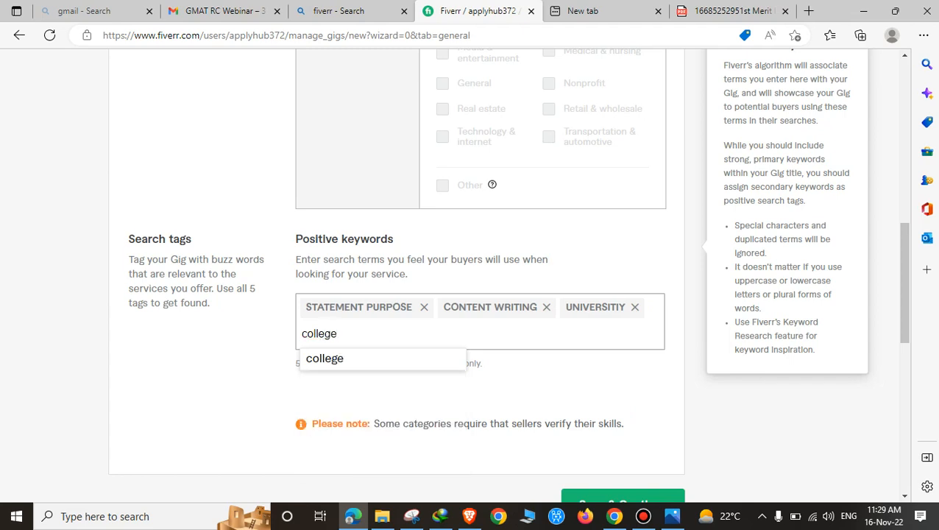
key(Return)
text(cv)
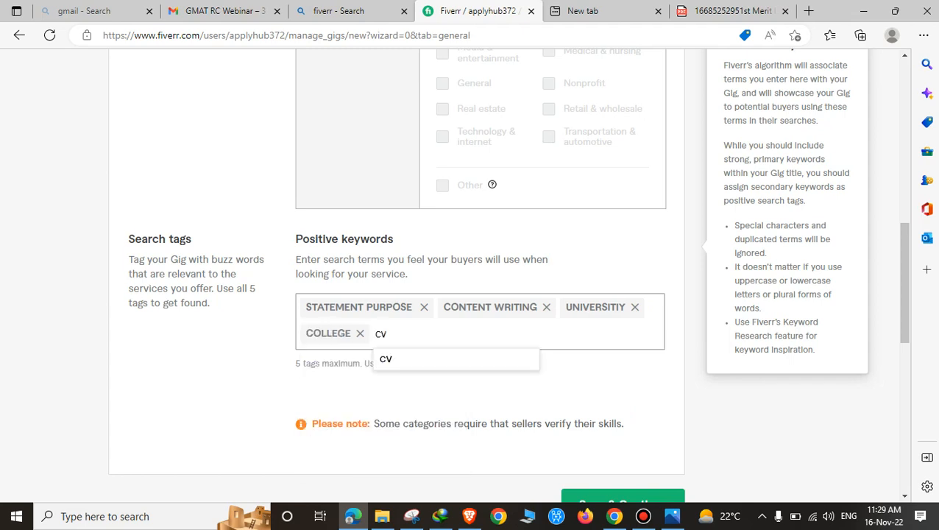
key(Return)
scroll(472, 294, down, 4)
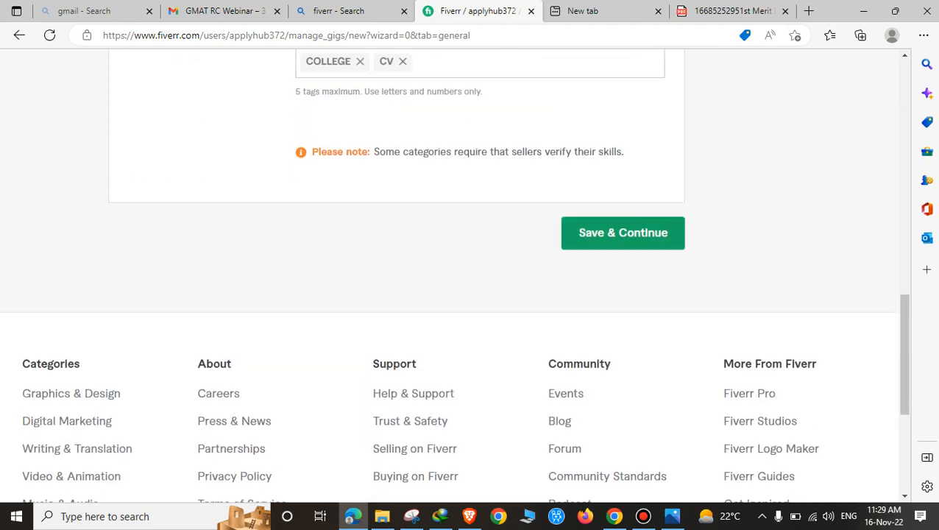
Try saving the overview and review the 'Mandatory metadata is missing' warning in Gig metadata.
click(623, 233)
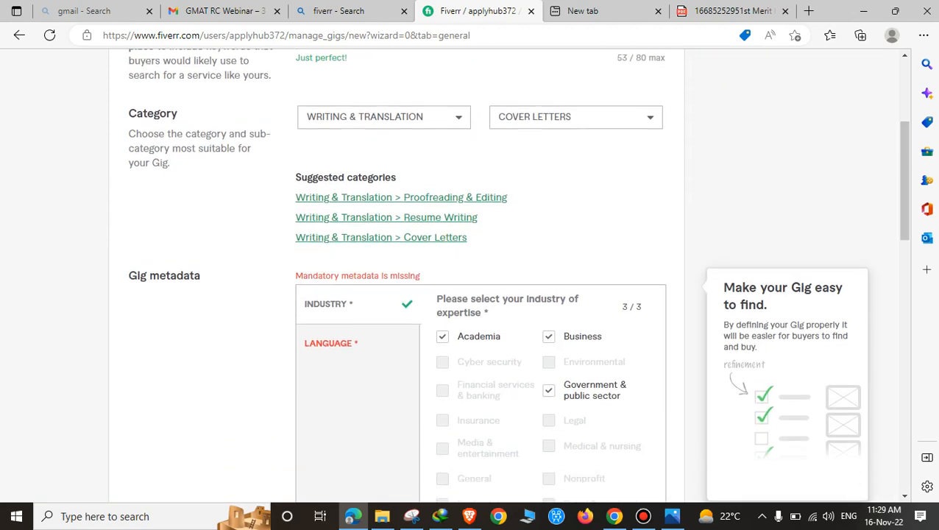
scroll(478, 294, up, 2)
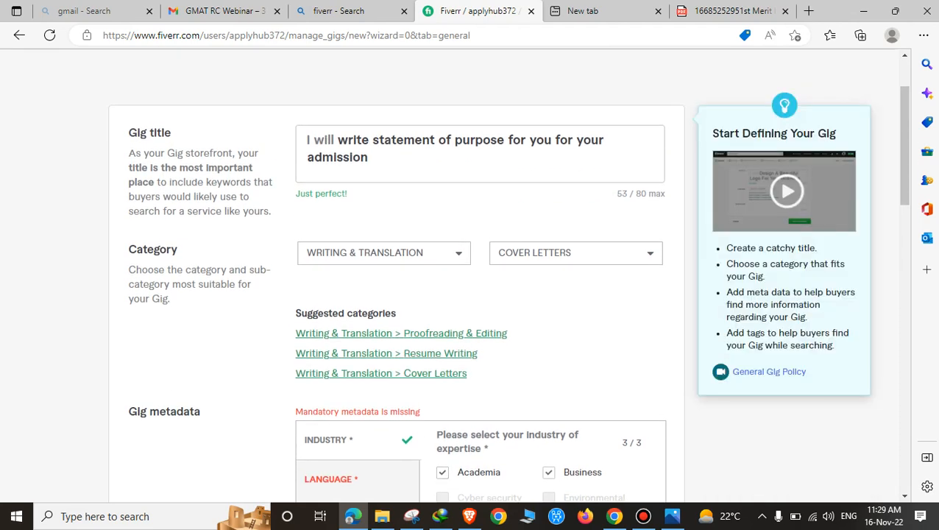
scroll(479, 295, down, 2)
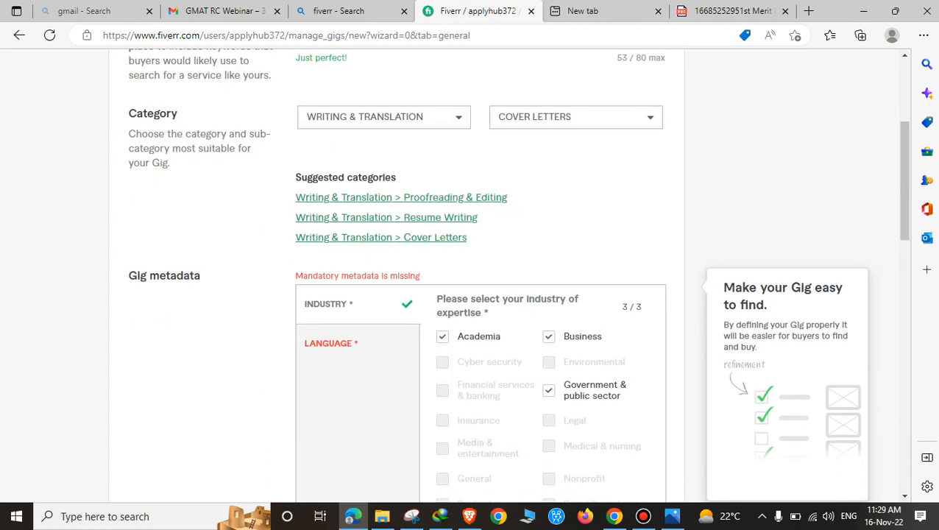
Show the Language options in Gig metadata and look through the list.
click(331, 343)
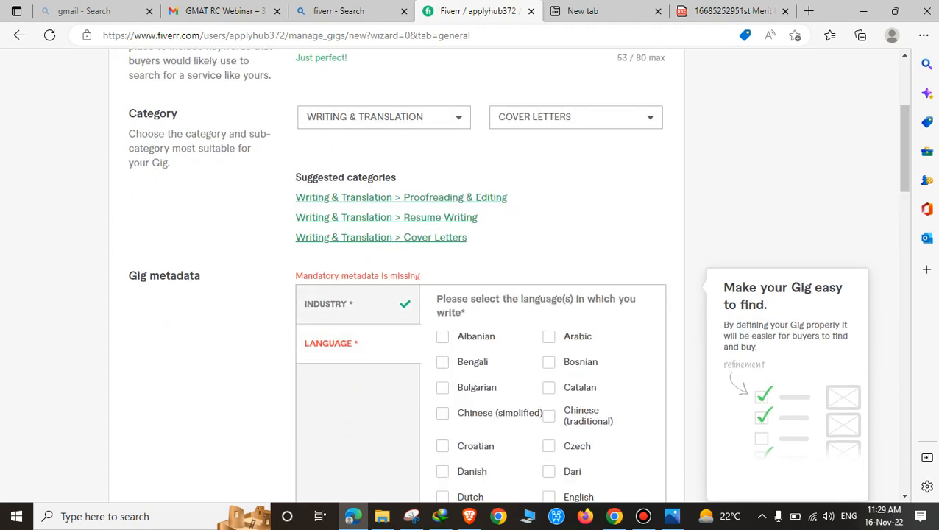
scroll(479, 295, down, 3)
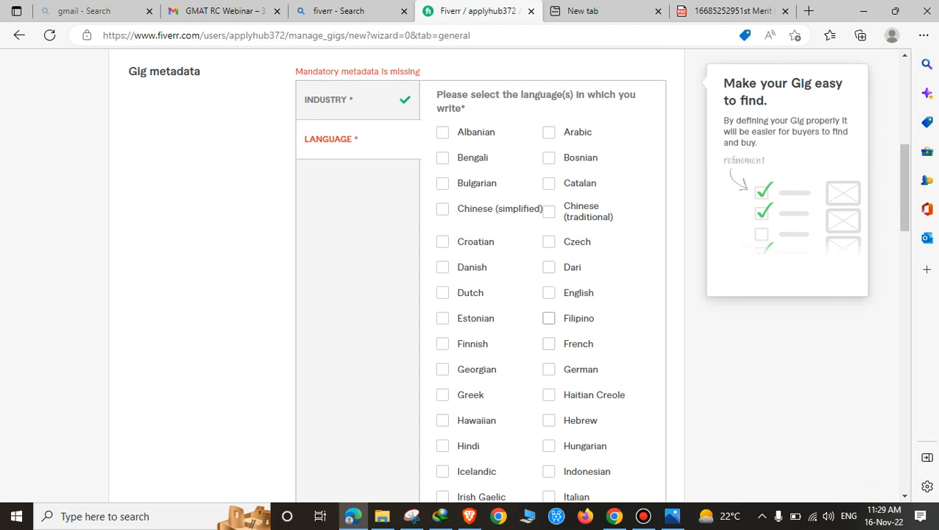
scroll(549, 318, down, 4)
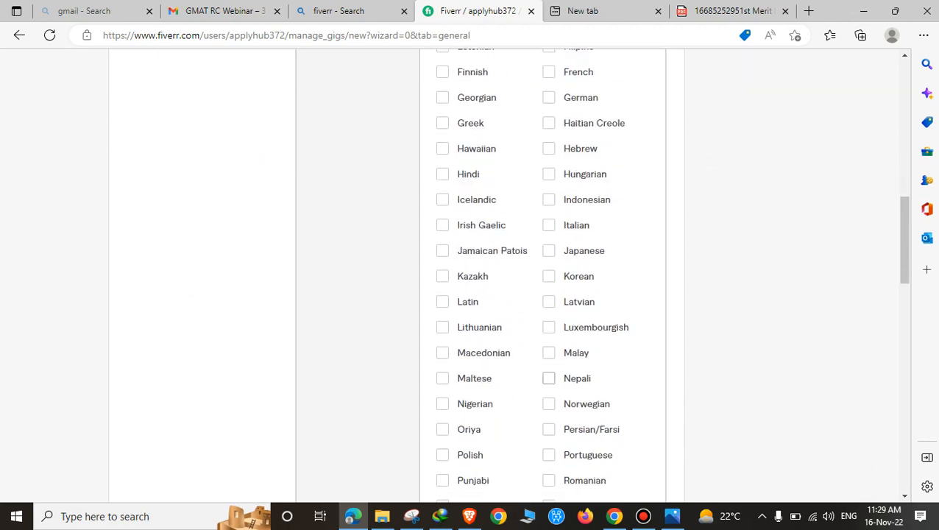
scroll(549, 378, down, 4)
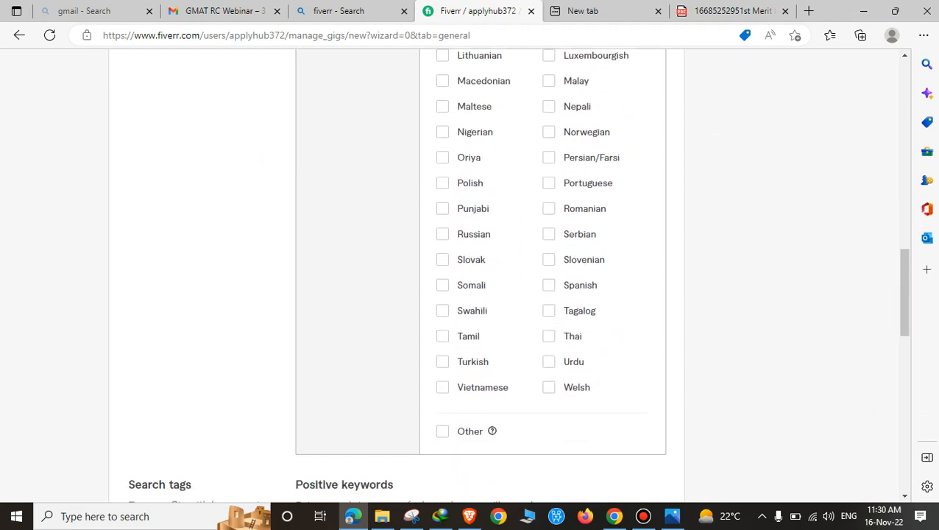
scroll(549, 378, up, 8)
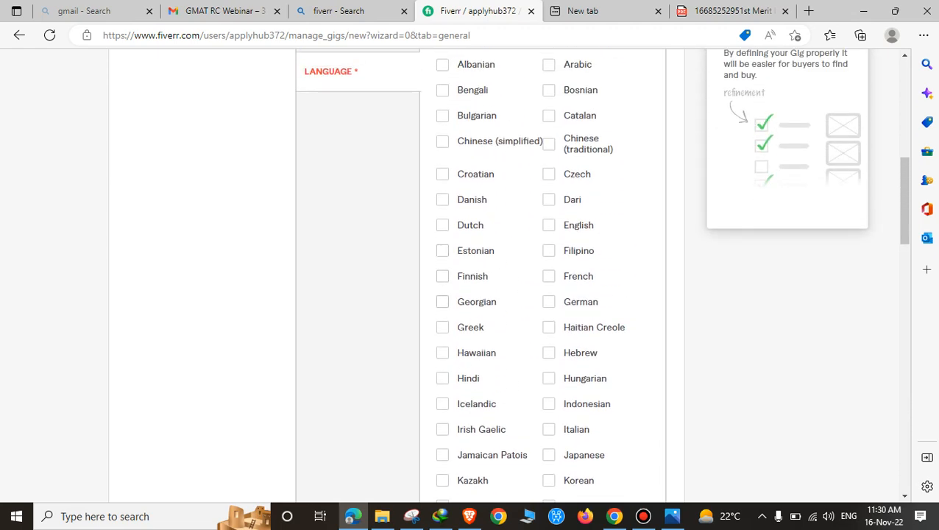
scroll(442, 284, up, 1)
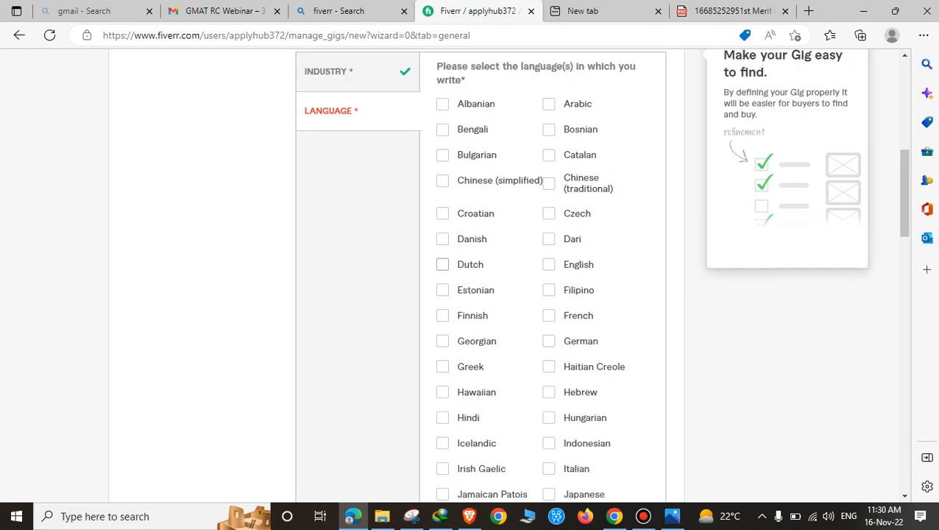
click(643, 516)
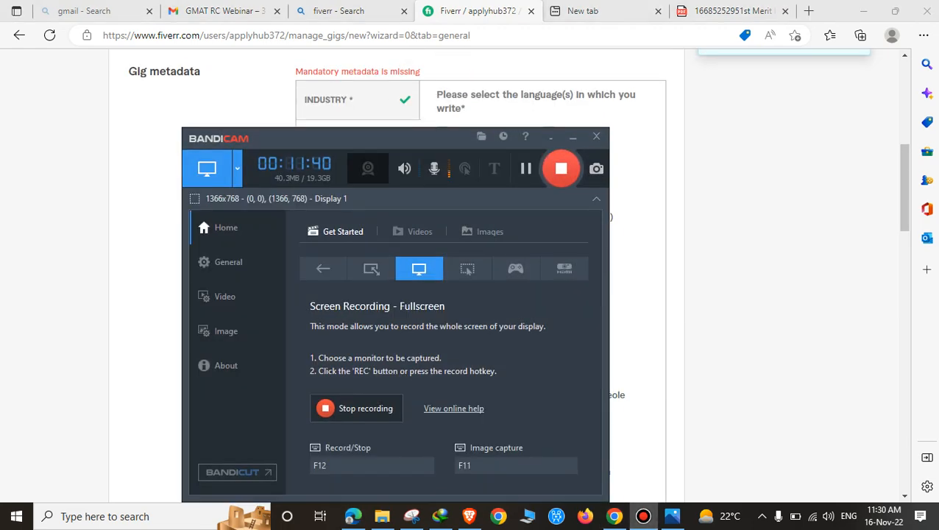
click(572, 136)
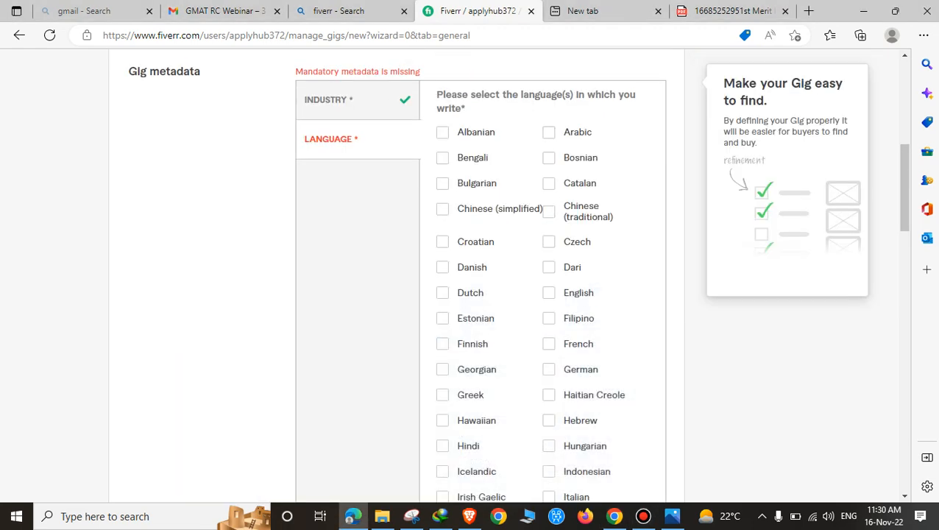
scroll(600, 273, down, 1)
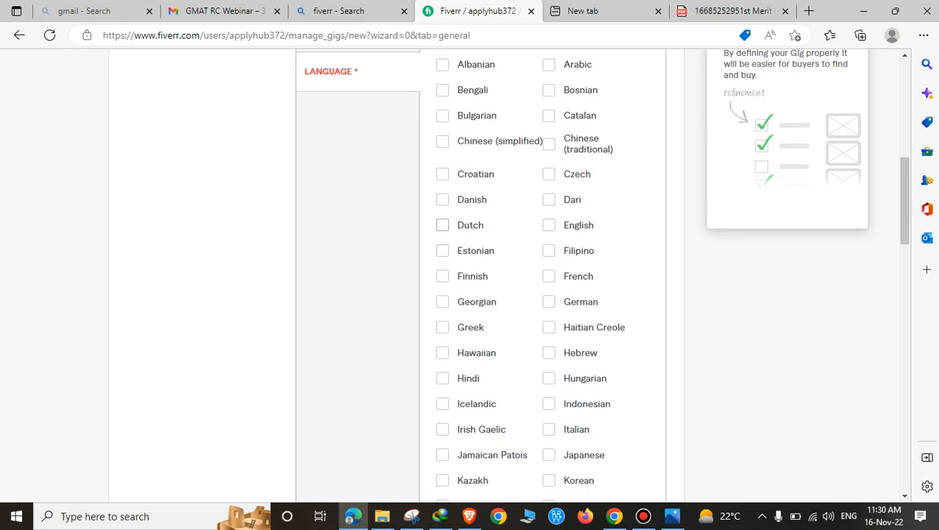
Tick English and Urdu as writing languages and save the overview.
click(549, 225)
scroll(549, 225, down, 1)
scroll(515, 272, down, 10)
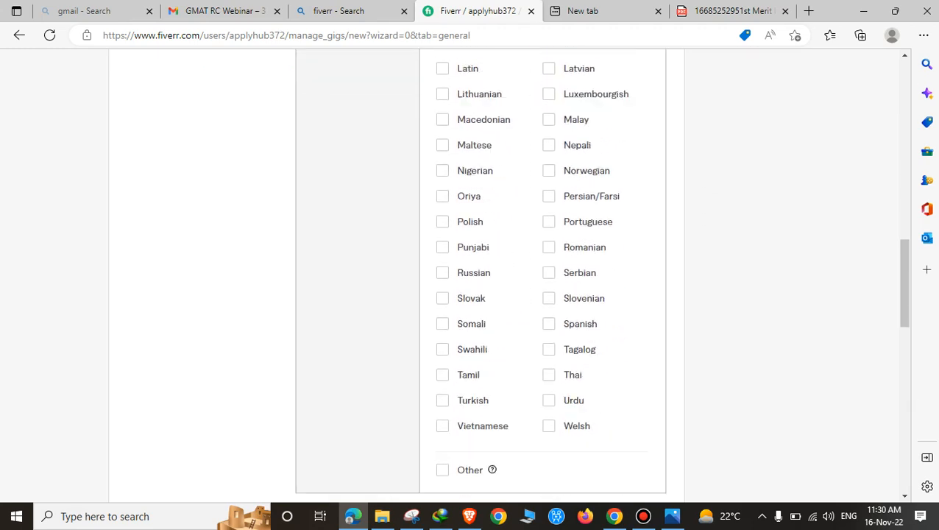
scroll(515, 273, up, 2)
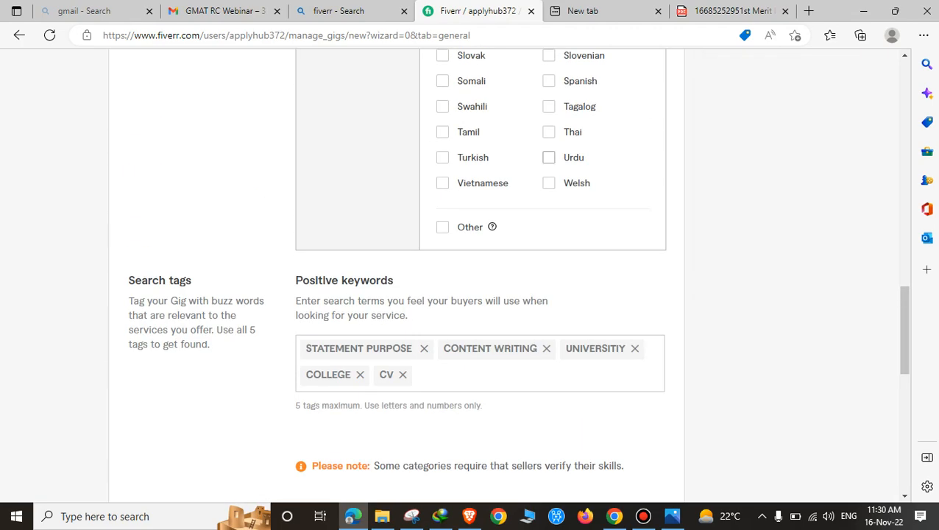
click(550, 157)
scroll(549, 157, up, 2)
scroll(549, 157, down, 1)
scroll(549, 221, down, 4)
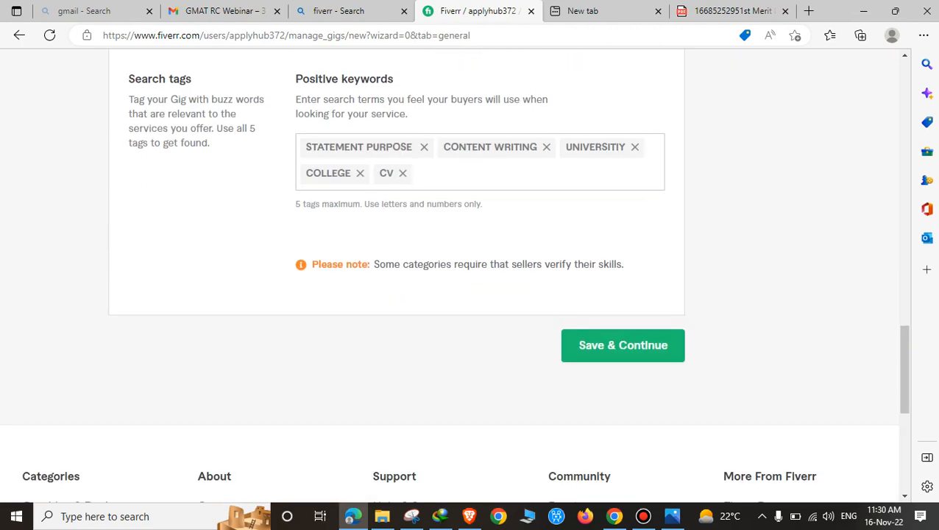
click(622, 342)
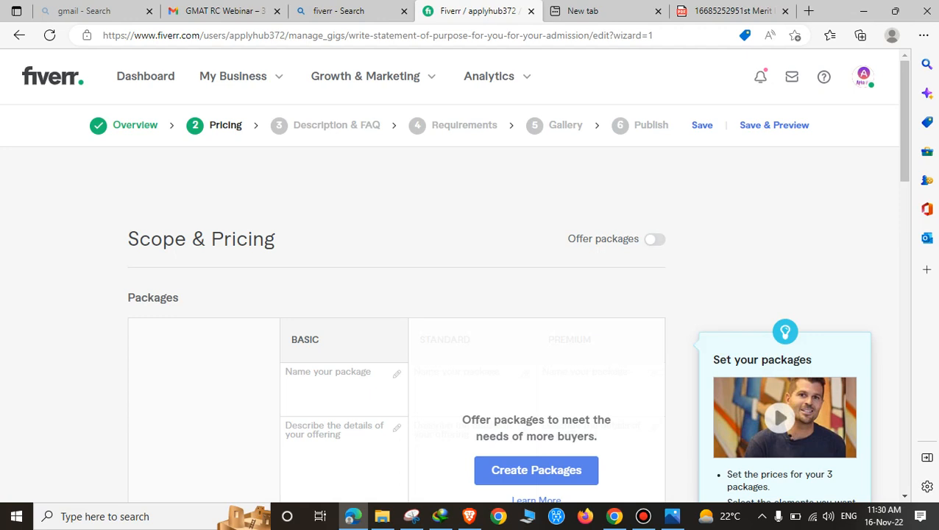
Turn on Basic, Standard and Premium packages, then bring up the reference gig in Brave.
click(536, 470)
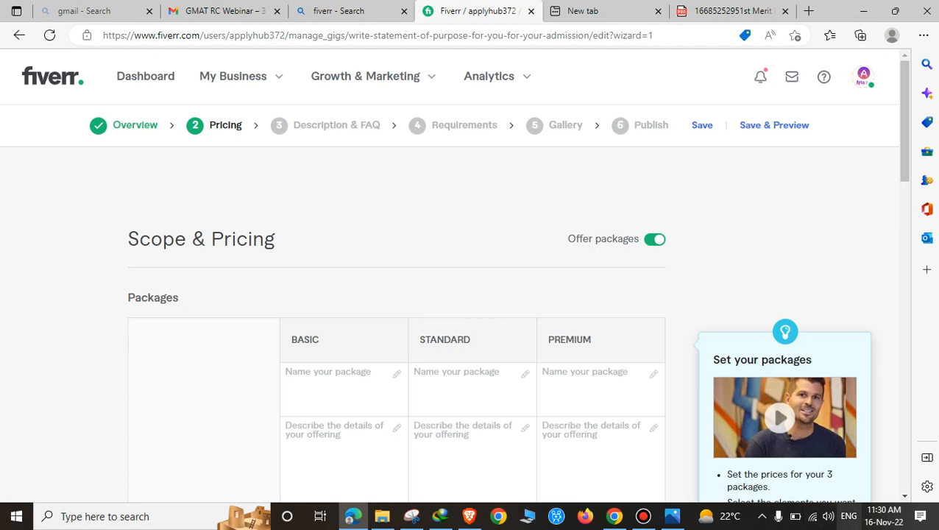
click(294, 373)
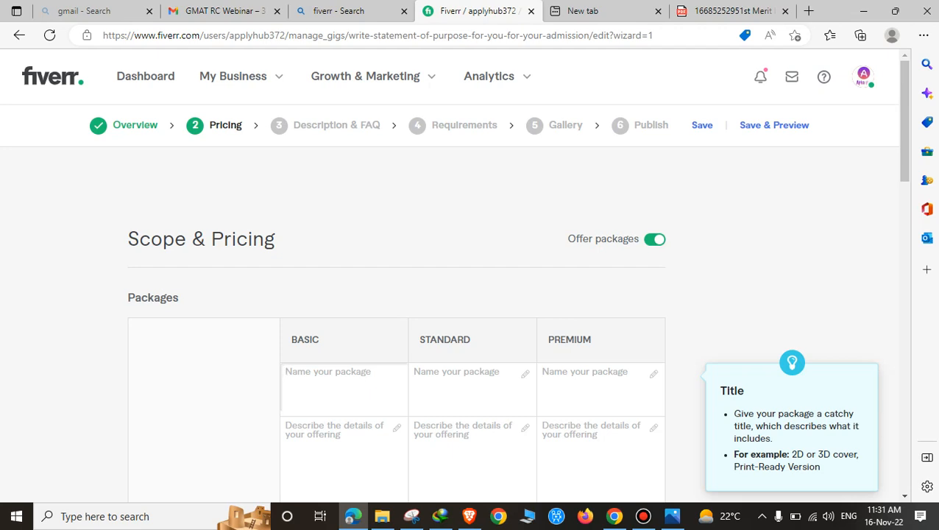
click(469, 516)
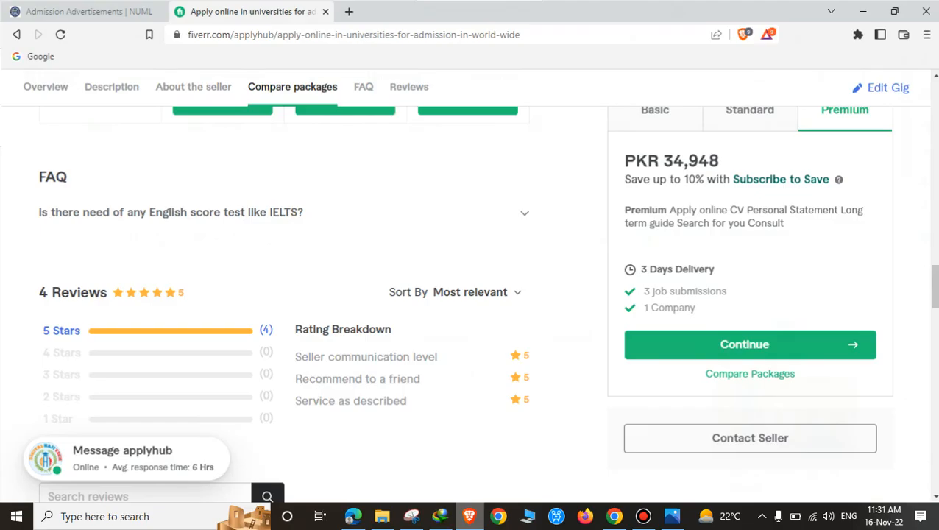
Switch back to the Edge gig editor at the Scope & Pricing step.
scroll(465, 303, up, 8)
scroll(466, 303, down, 1)
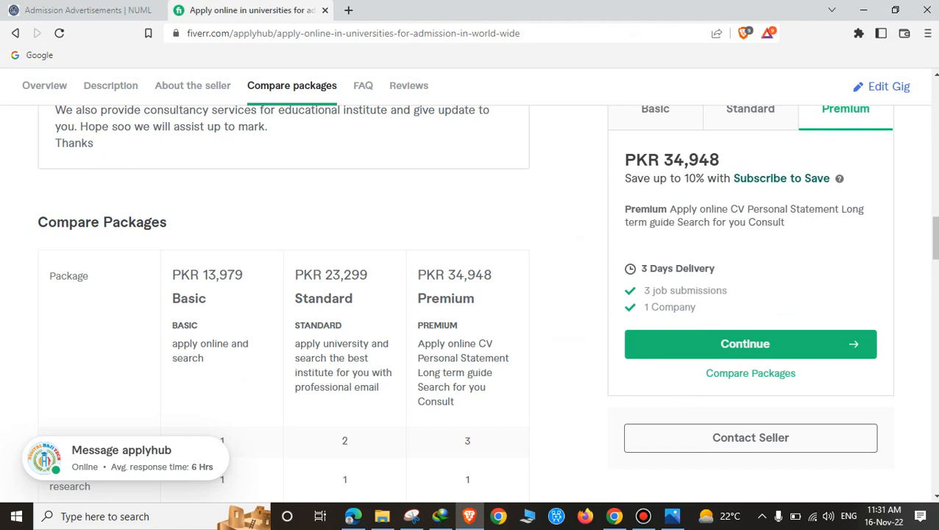
click(353, 516)
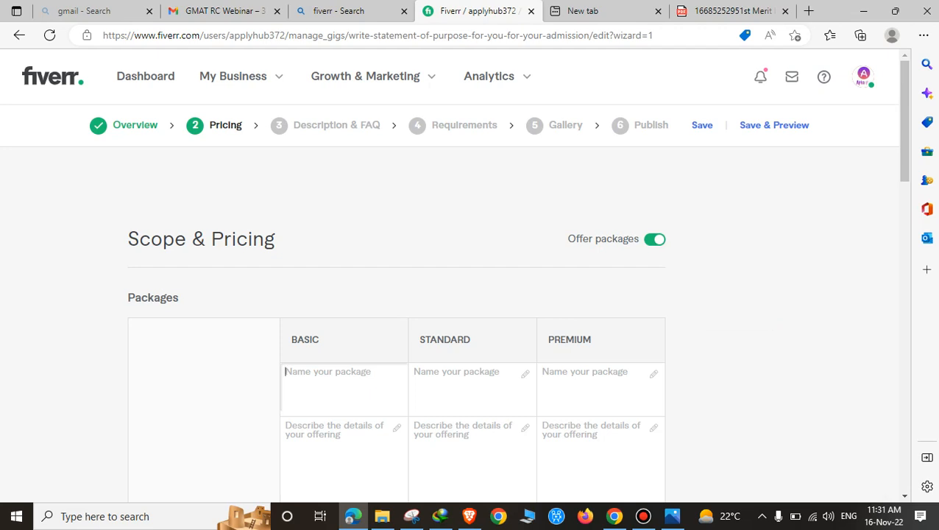
Name the three packages Silver, Gold and Diamond, then bring up the reference gig in Brave.
text(G)
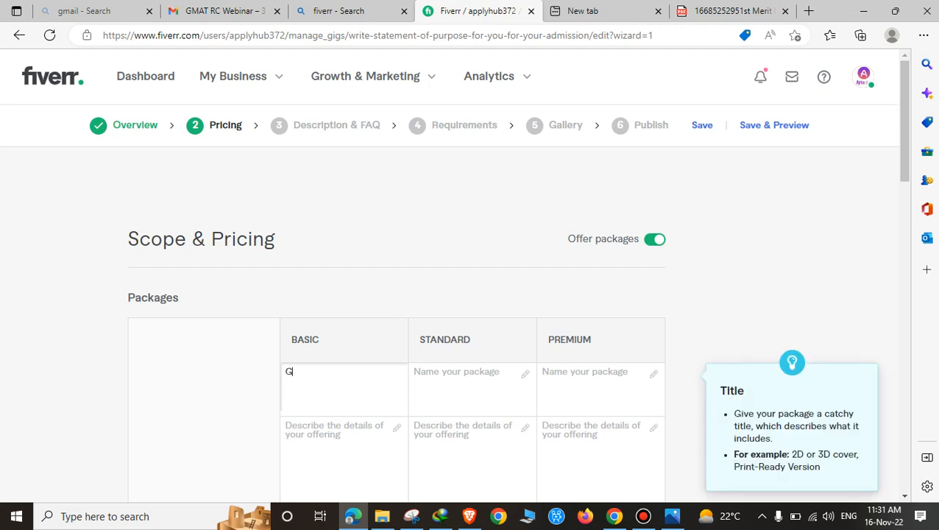
text(old)
key(Tab)
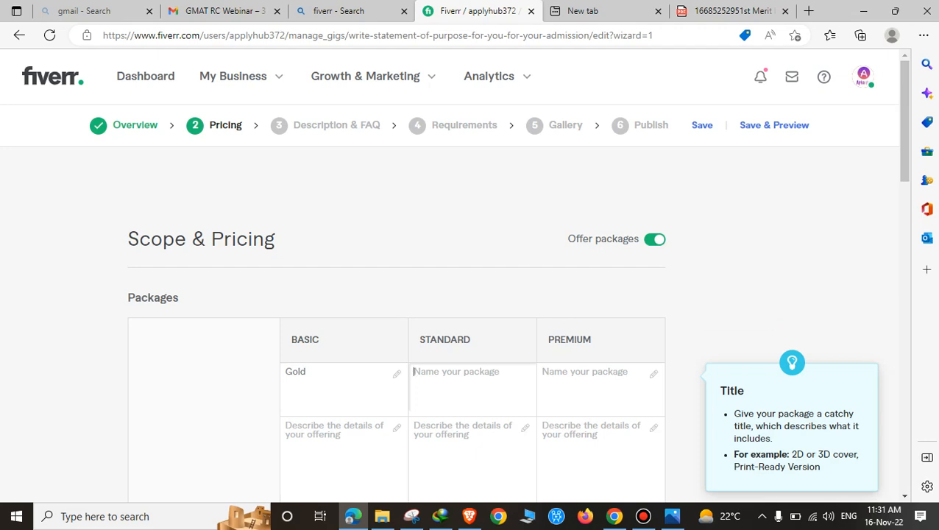
key(shift+Tab)
key(ctrl+a)
key(BackSpace)
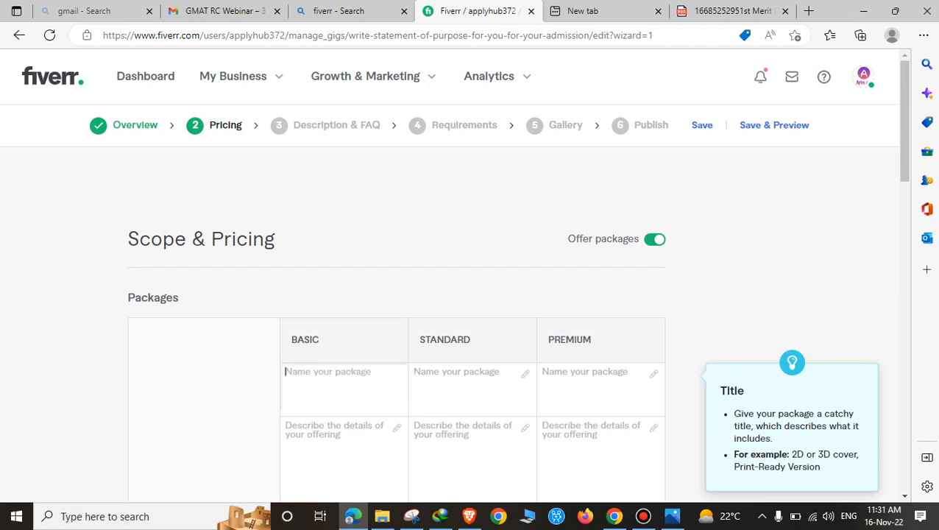
text(S)
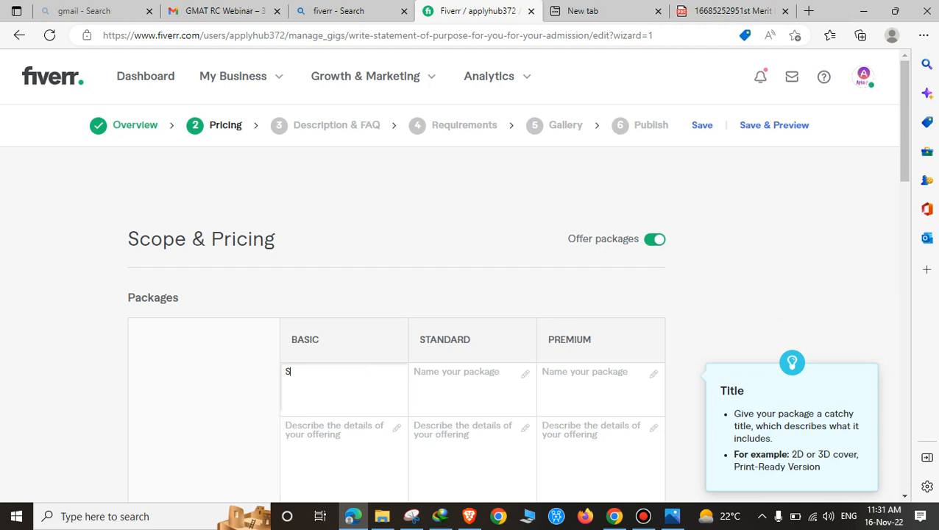
text(ilver)
key(Tab)
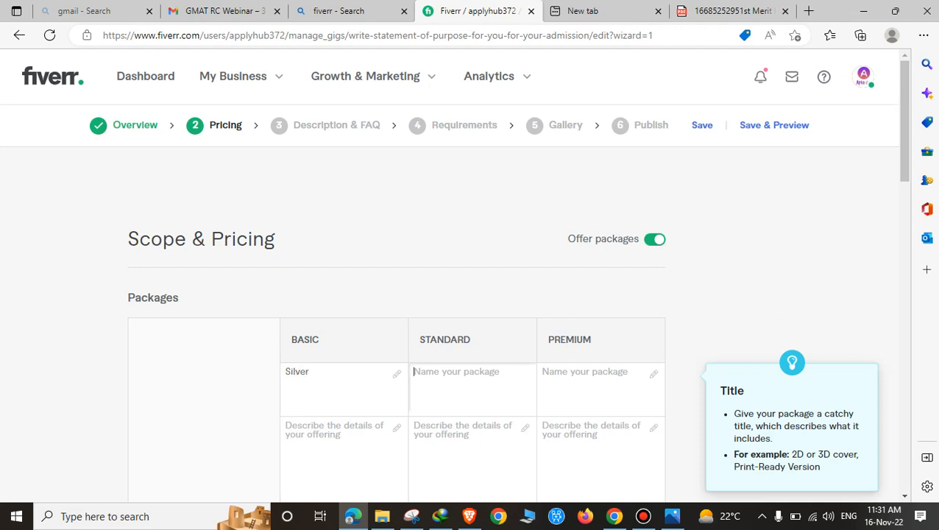
text(Gold)
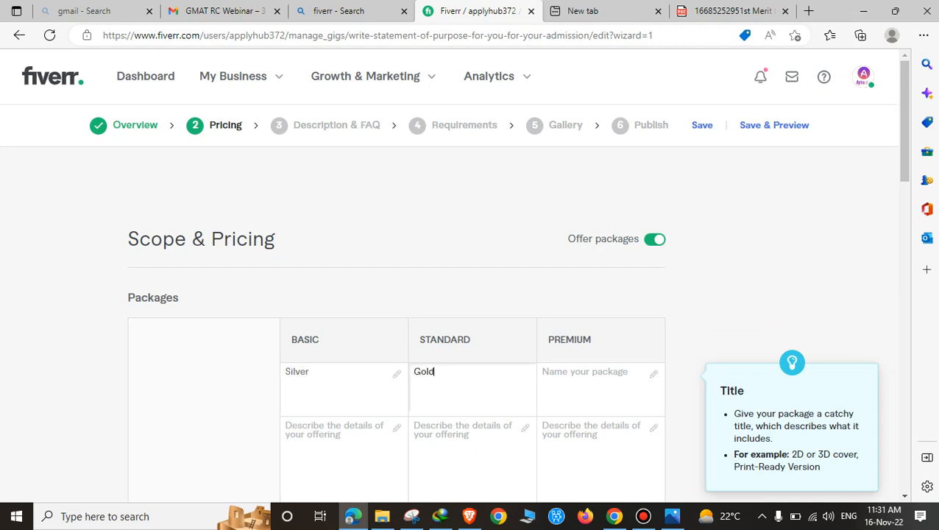
key(Tab)
text(D)
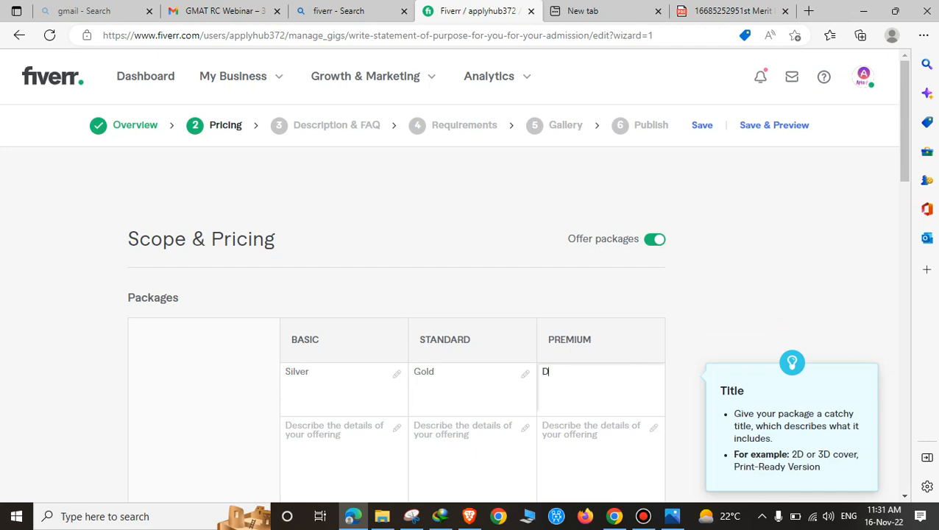
text(iamond)
key(Tab)
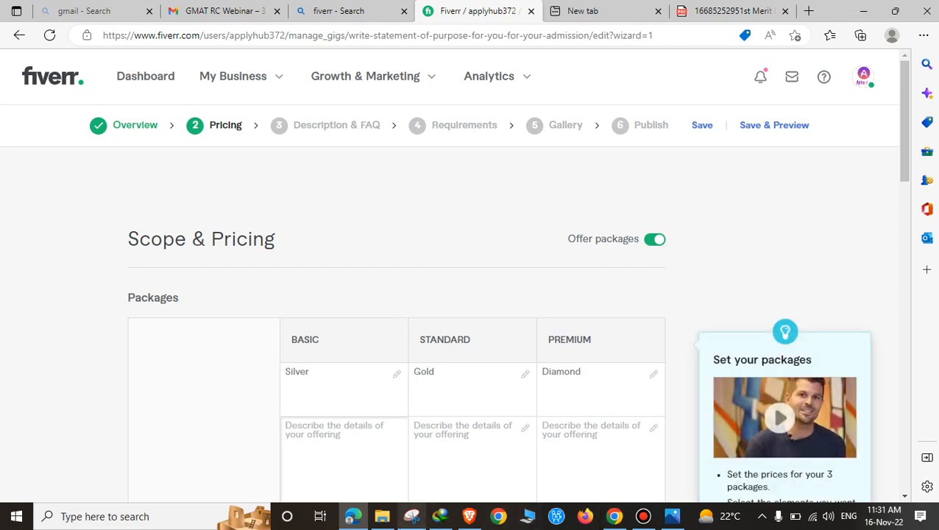
click(468, 516)
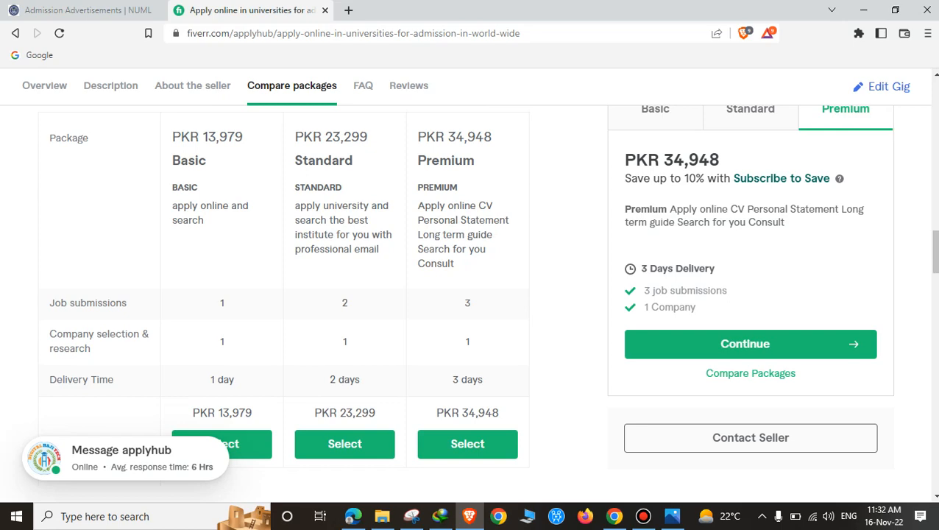
Review the reference gig's Compare Packages table, then return to the Edge gig editor.
scroll(284, 294, up, 2)
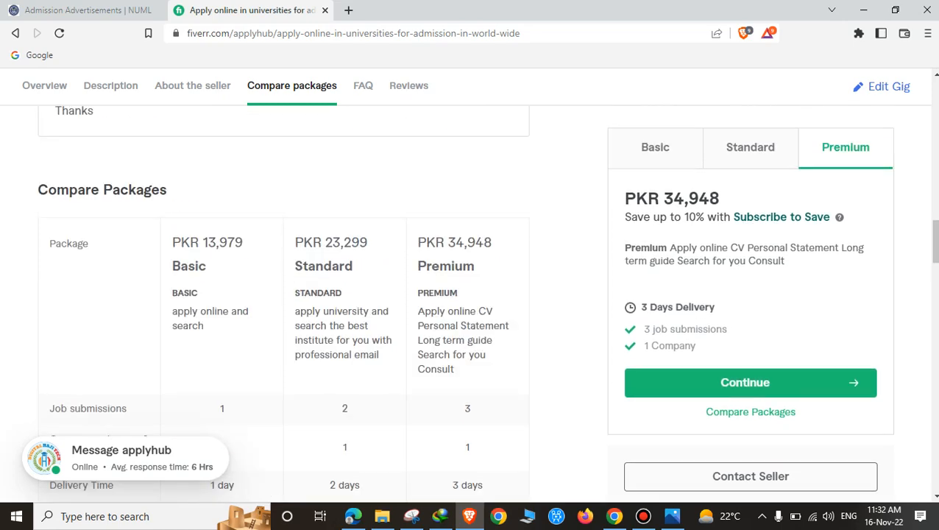
scroll(284, 295, down, 2)
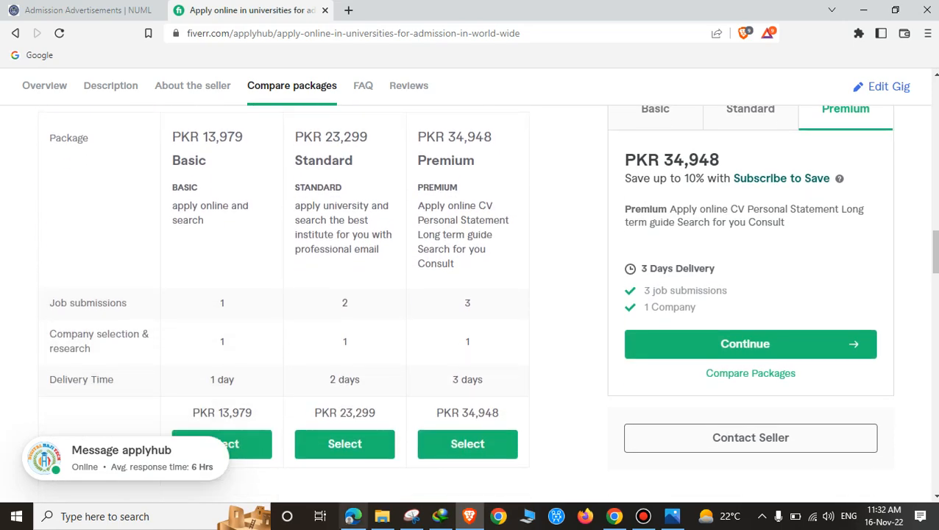
click(353, 516)
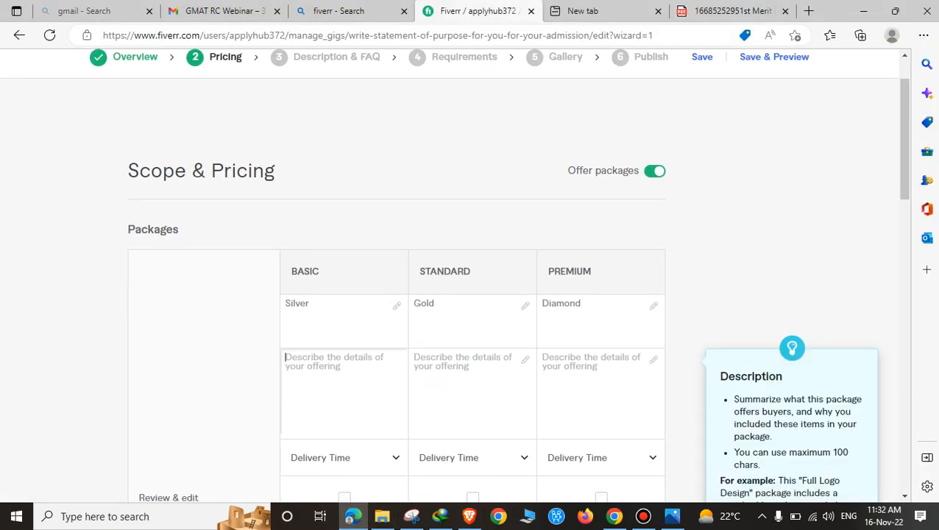
Enter 'i will write statement of purpose' as the Basic description, correcting 'statment' and 'pupose'.
text(i will)
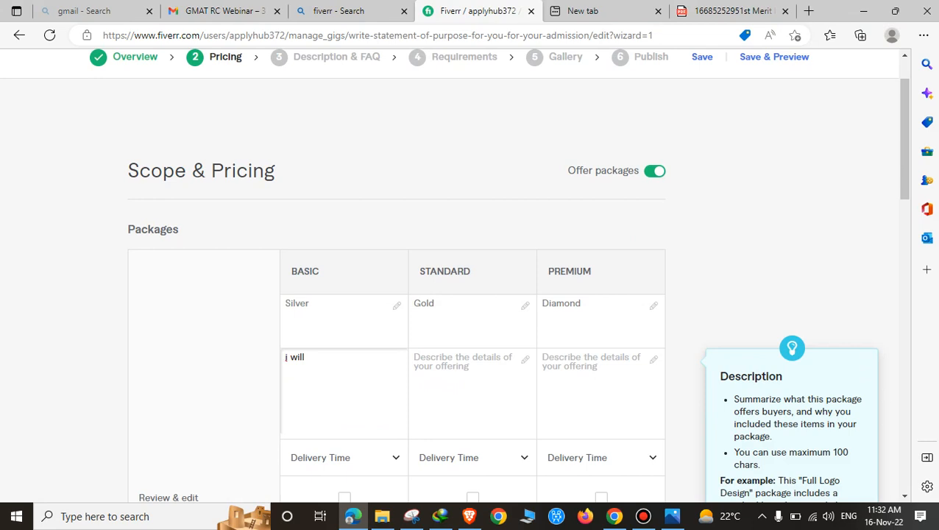
text( write statment of)
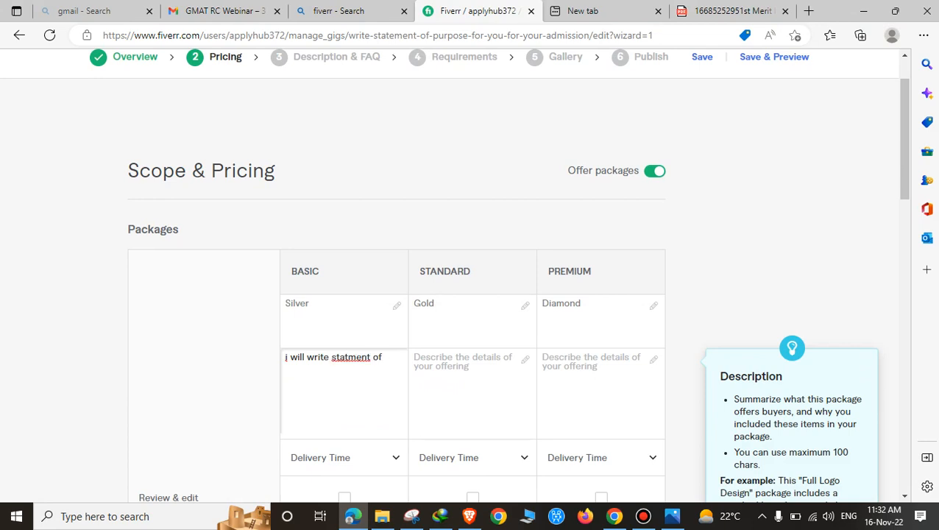
text( pupose)
key(shift+F10)
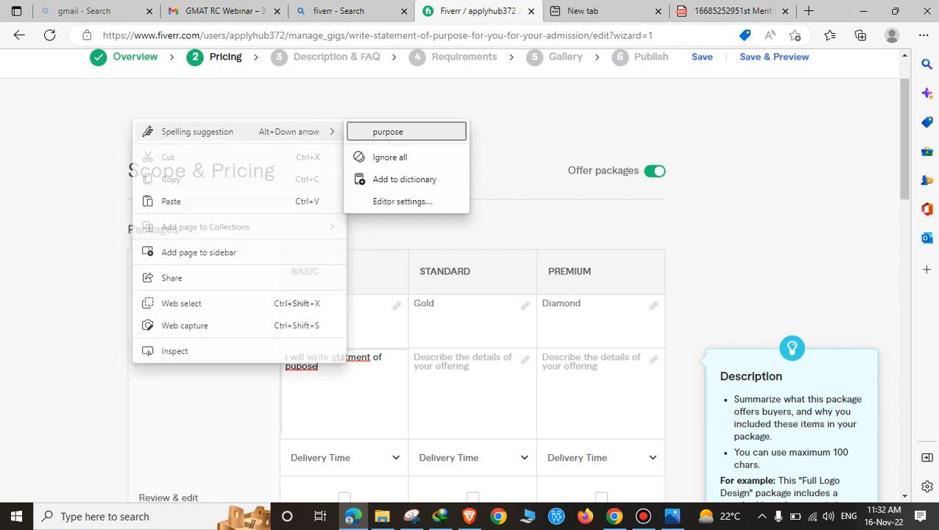
key(Down)
key(Down)
key(Up)
key(Up)
key(Escape)
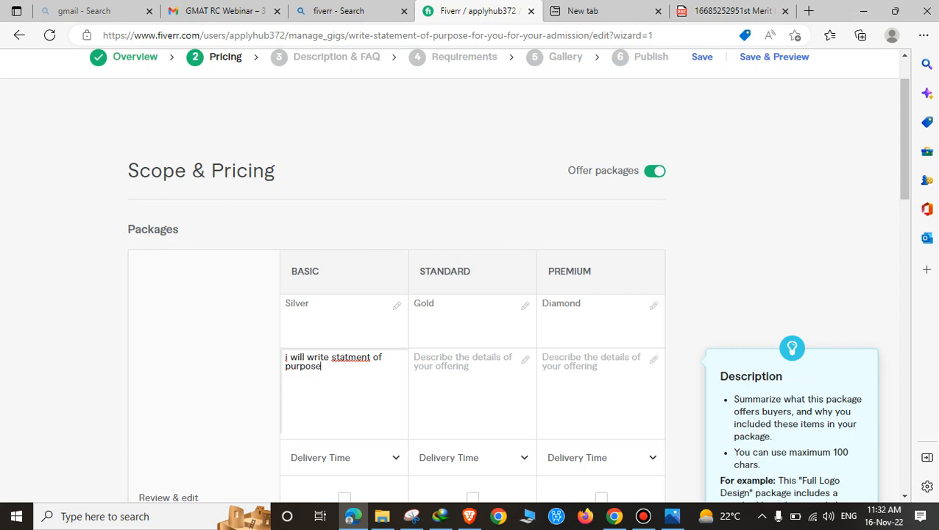
key(shift+F10)
key(Down)
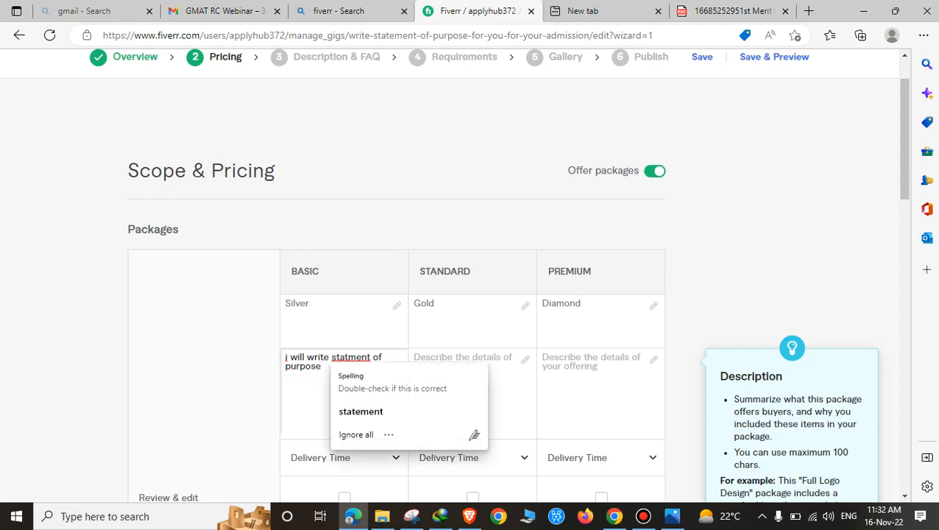
key(Return)
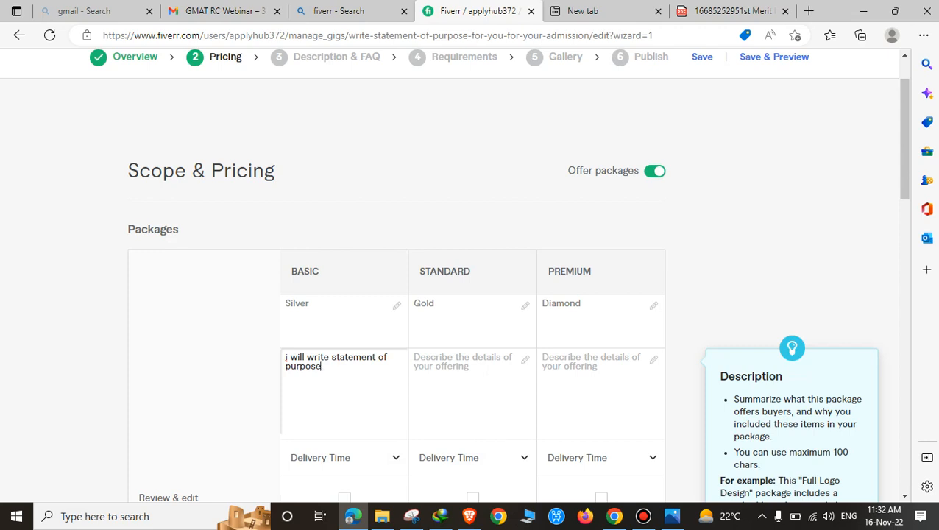
key(ctrl+a)
key(ctrl+c)
click(414, 360)
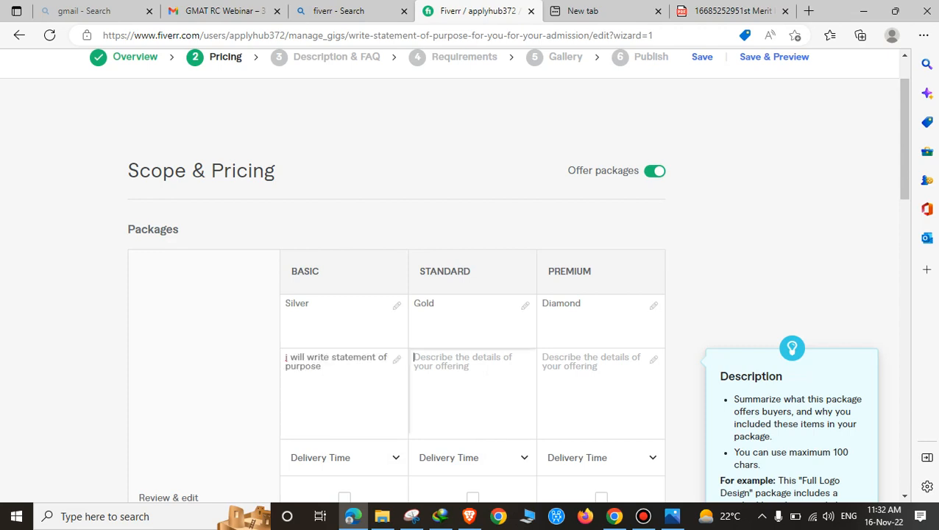
Describe the Standard package as statement of purpose writing with unique words upto 700 words.
key(ctrl+v)
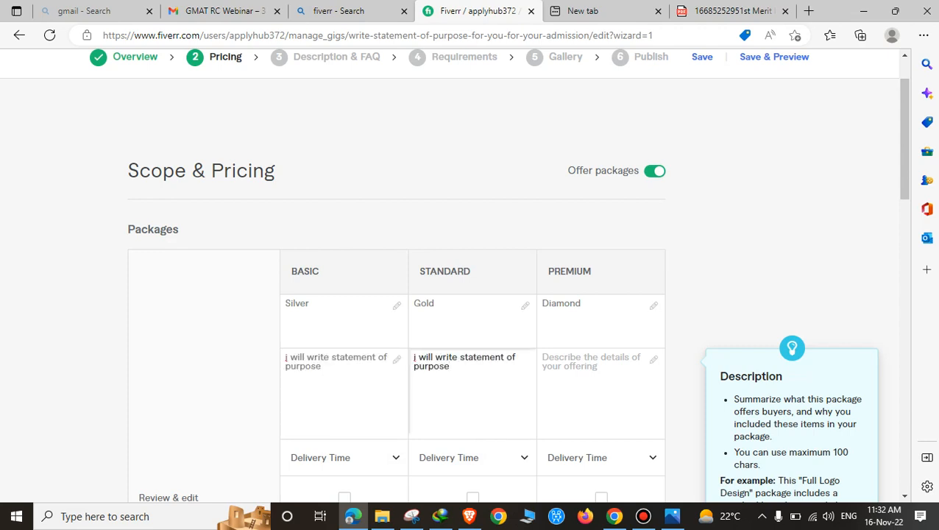
text(with unique words or)
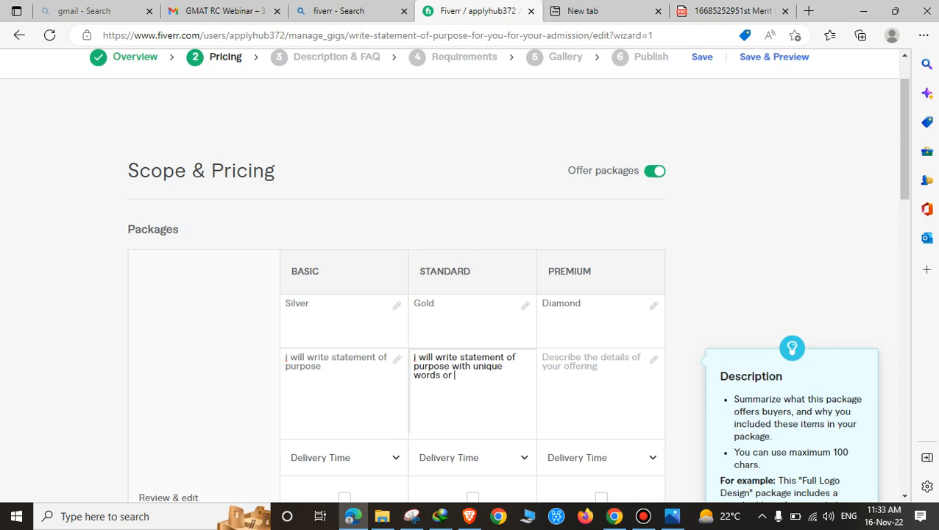
key(BackSpace)
key(BackSpace)
text(upto)
key(BackSpace)
text(o 700 wi)
key(BackSpace)
text(ords)
key(ctrl+a)
Copy the Standard description into Premium and change its limit to 1000 words.
click(589, 390)
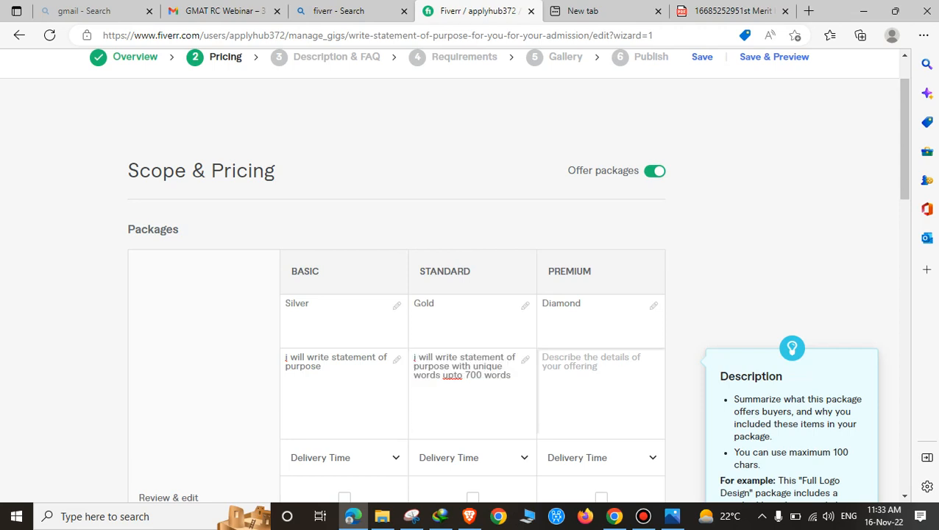
key(ctrl+v)
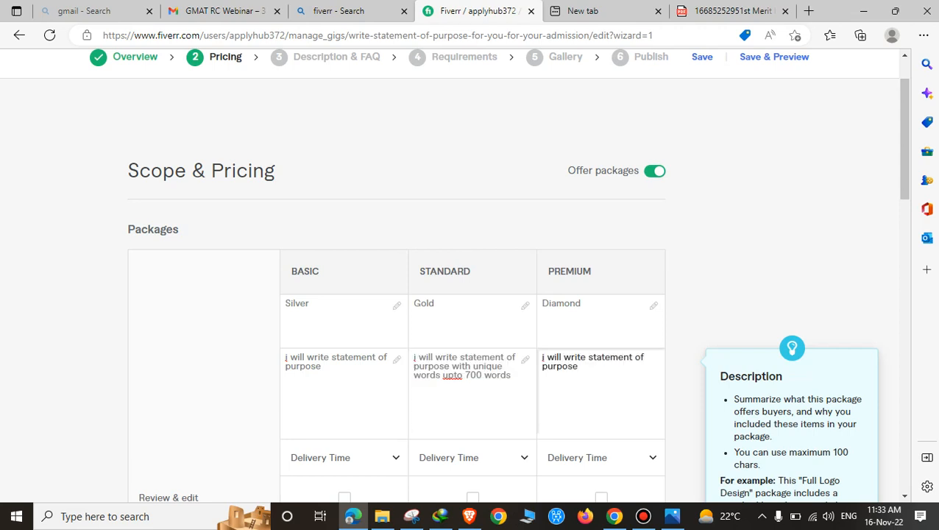
click(511, 375)
drag(442, 375, 511, 375)
key(ctrl+a)
key(ctrl+c)
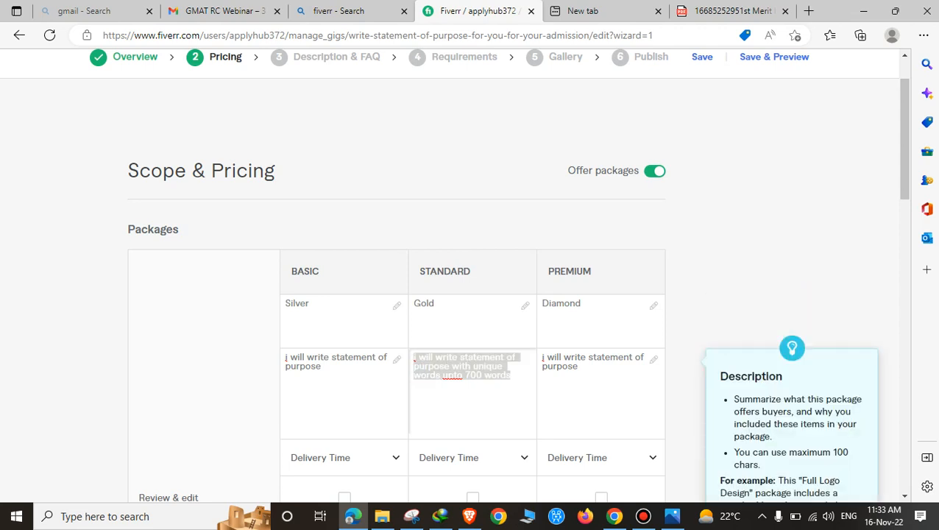
click(593, 390)
key(ctrl+a)
key(ctrl+v)
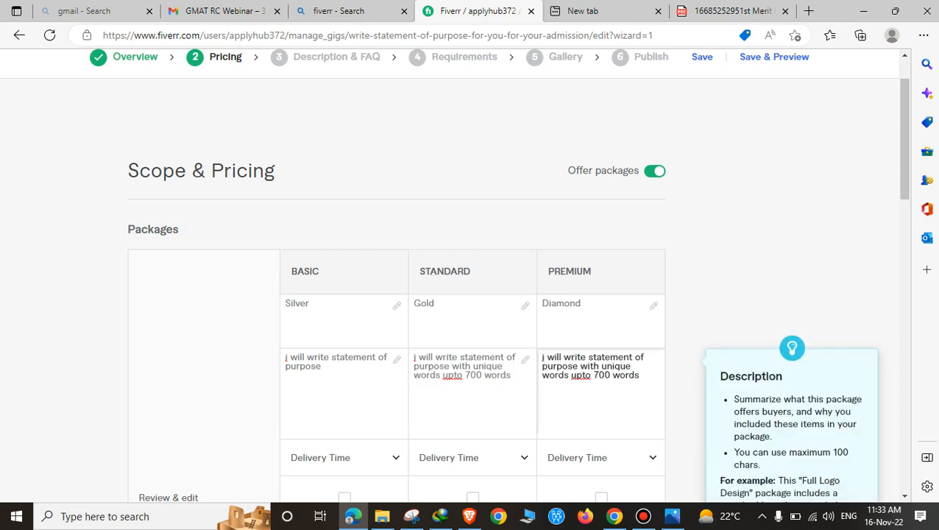
key(BackSpace)
key(BackSpace)
key(BackSpace)
key(BackSpace)
text(1000)
key(Tab)
key(space)
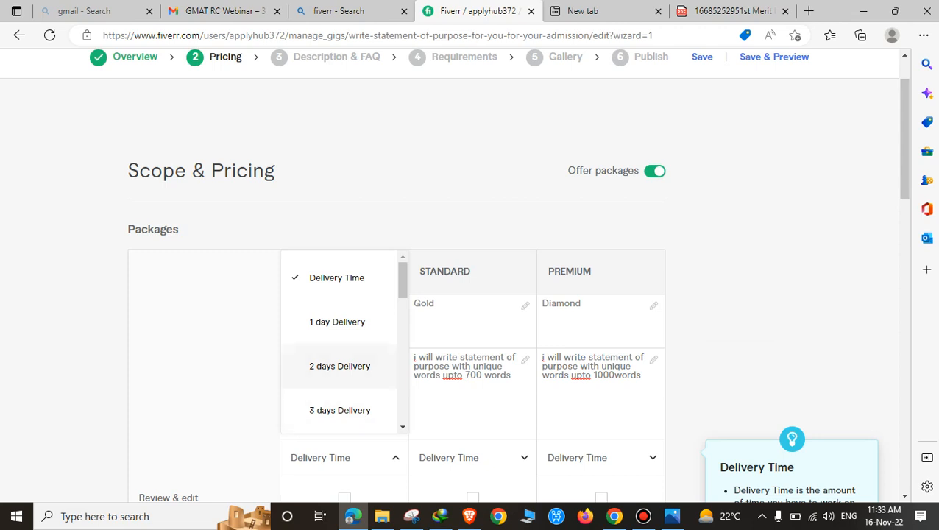
Set delivery times of 1, 2 and 3 days for Basic, Standard and Premium.
click(436, 303)
scroll(471, 295, down, 2)
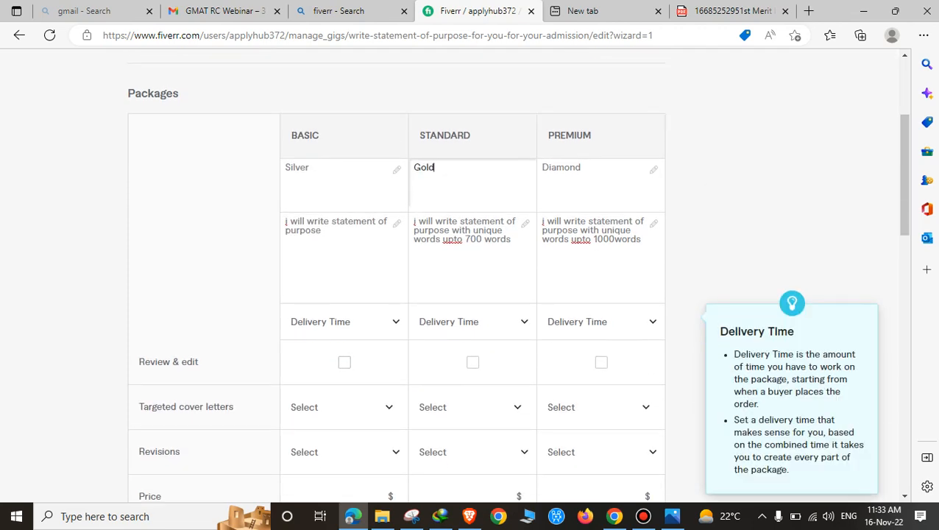
click(345, 322)
click(337, 186)
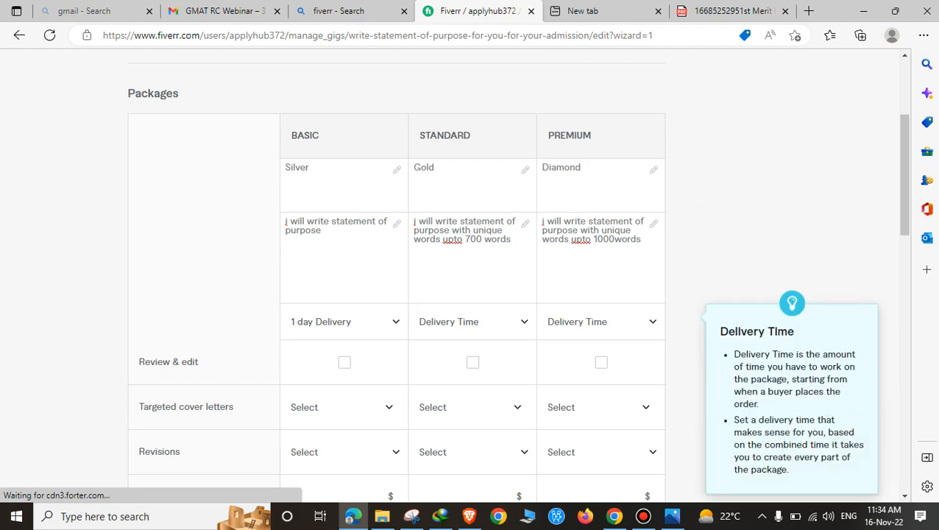
click(471, 322)
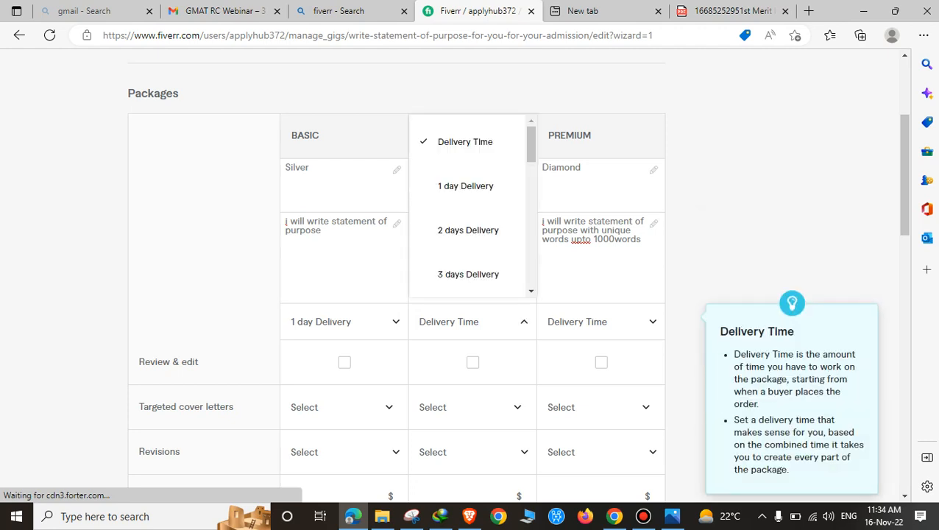
click(468, 230)
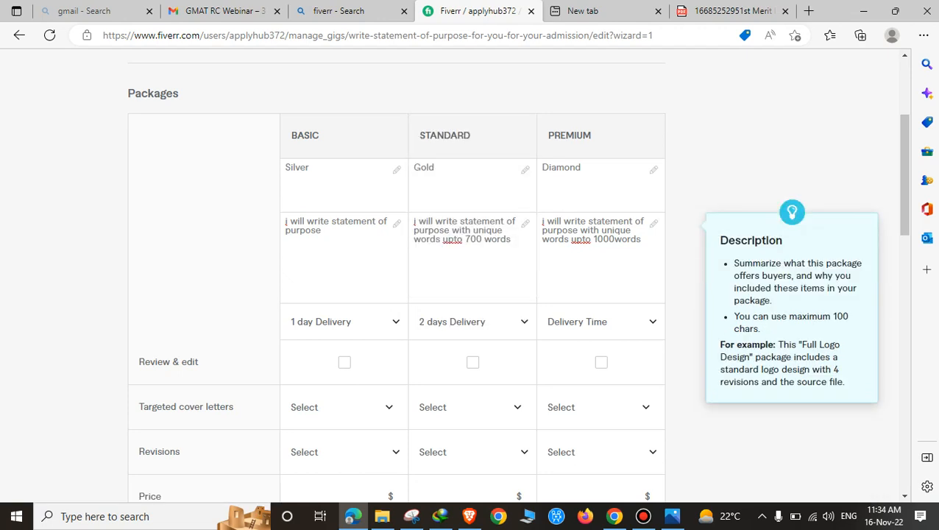
click(600, 321)
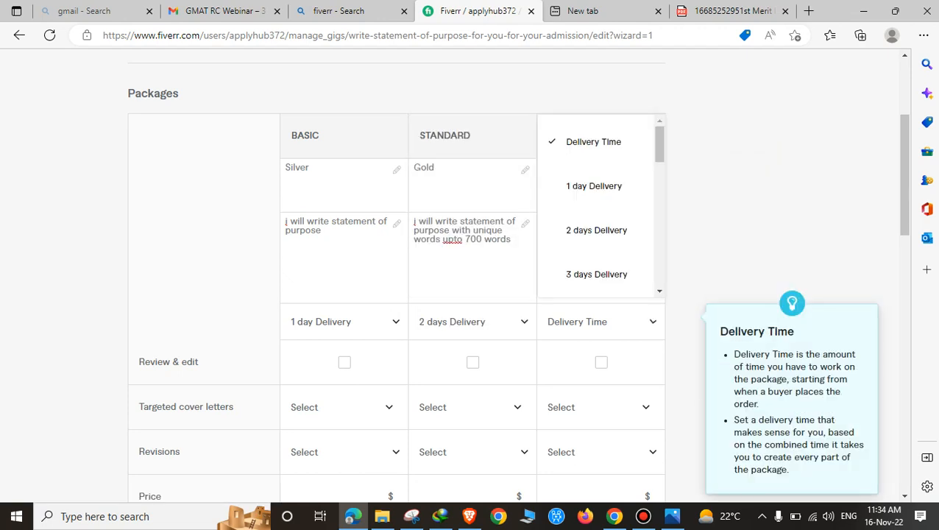
click(596, 273)
scroll(471, 294, down, 2)
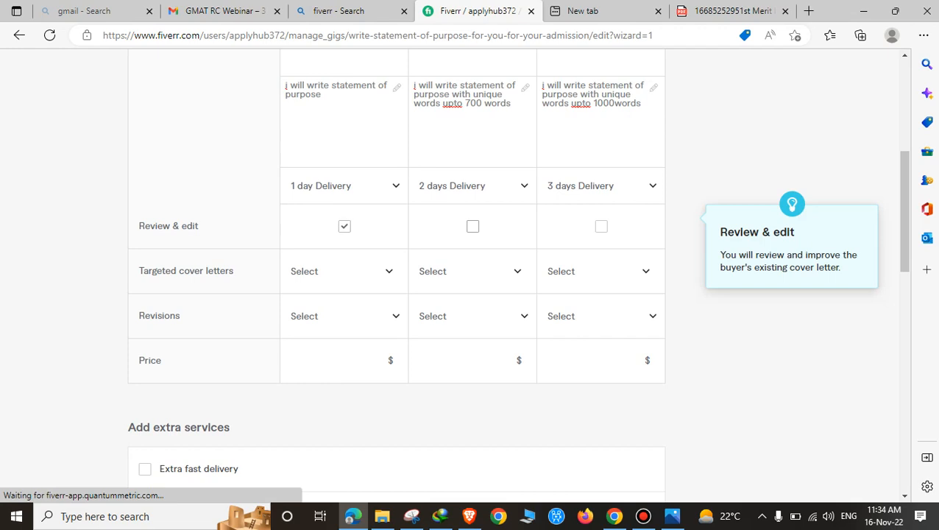
Include Review & edit and 1 targeted cover letter in Standard, and set Basic revisions to 1.
click(472, 226)
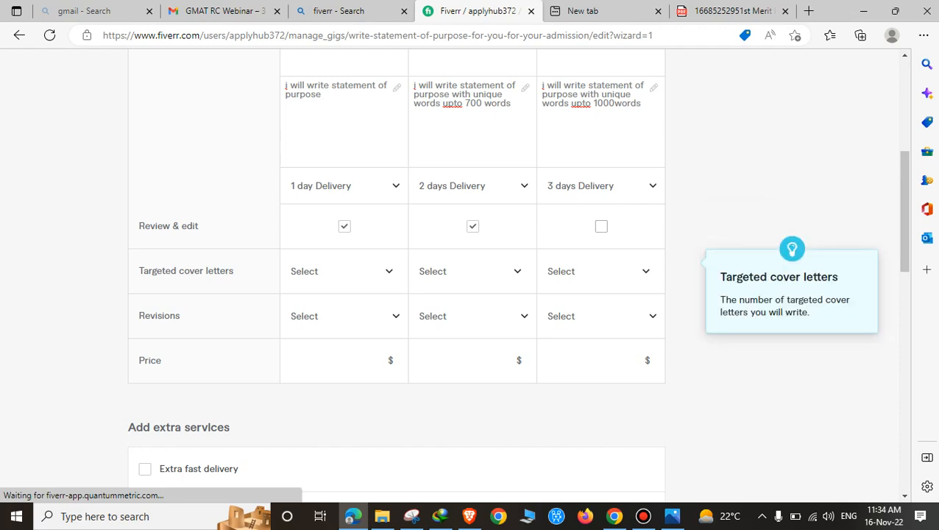
click(342, 270)
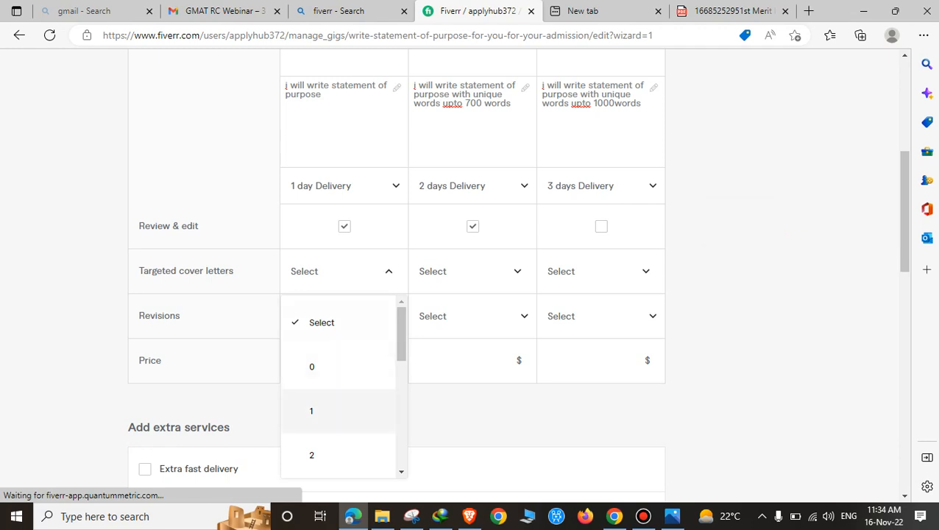
click(343, 316)
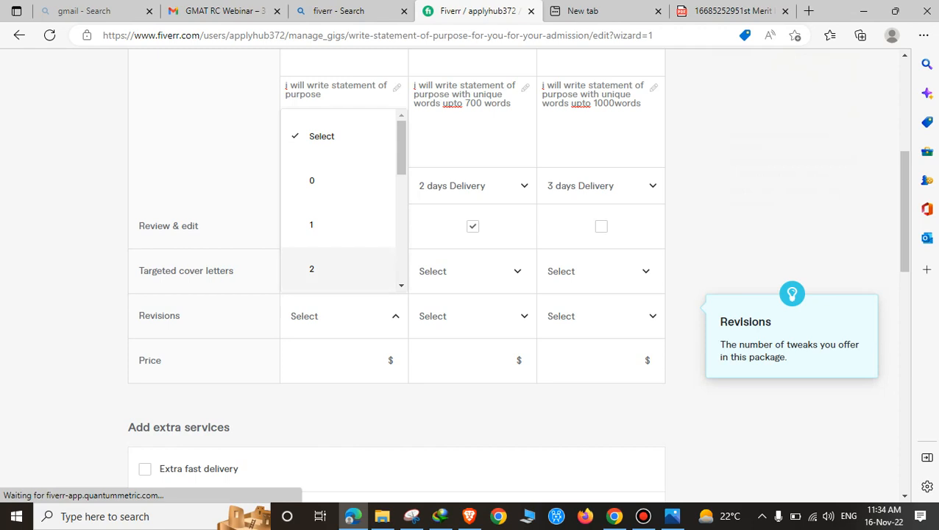
click(339, 269)
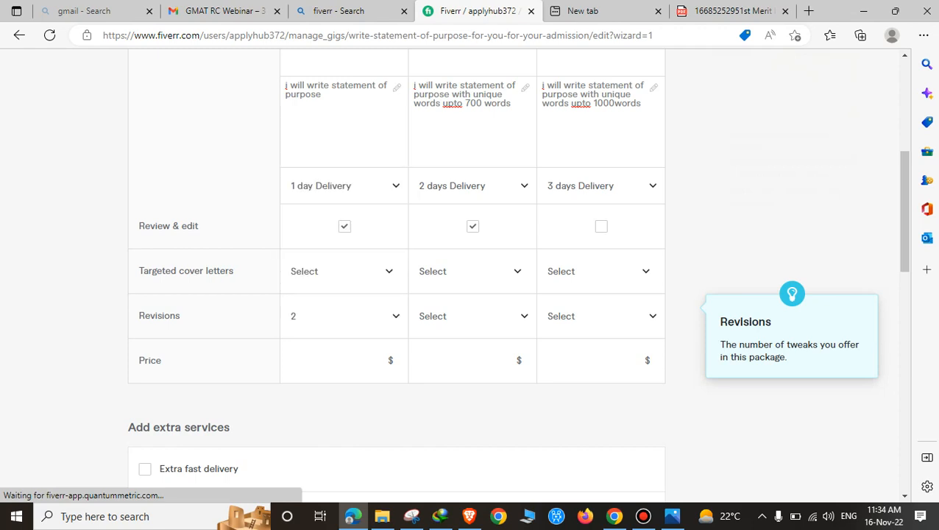
click(471, 315)
click(342, 316)
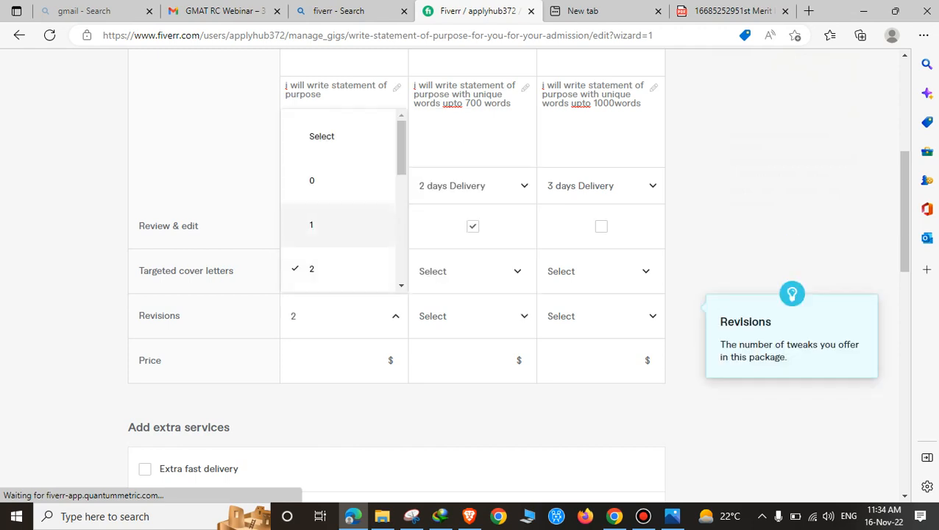
click(342, 224)
click(471, 270)
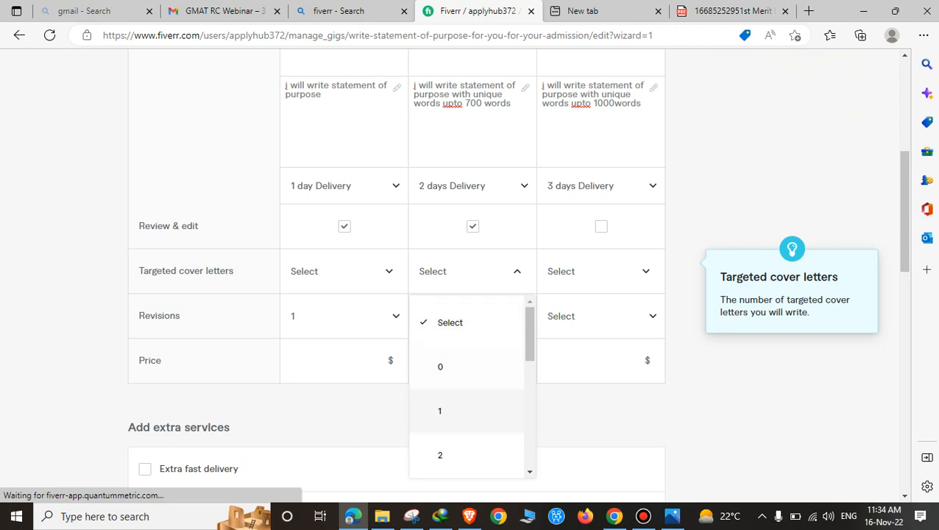
click(440, 411)
Set Standard revisions to 2 and Premium revisions to 3.
click(471, 316)
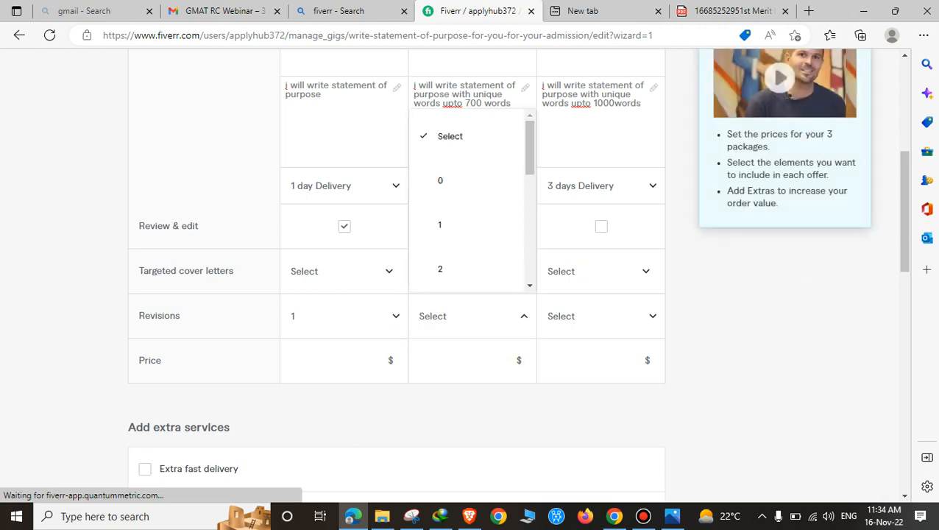
click(471, 316)
click(472, 316)
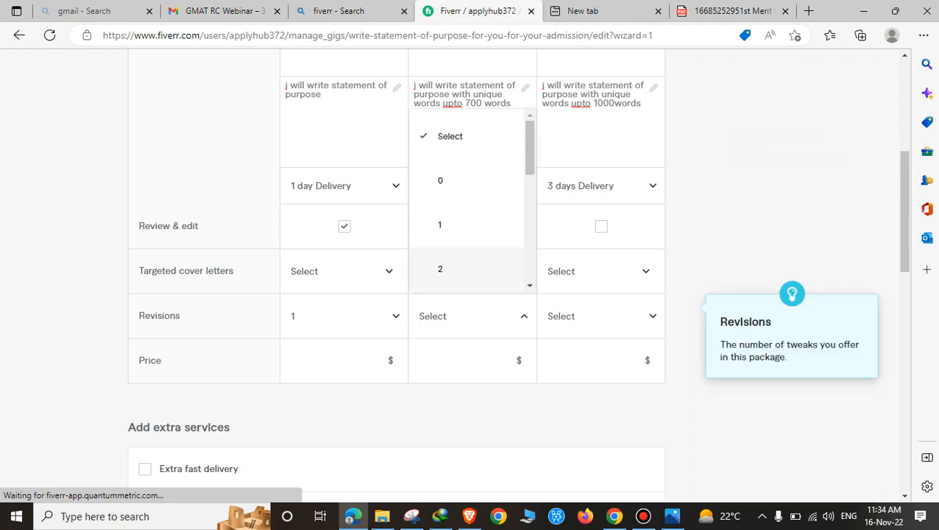
click(440, 269)
click(600, 316)
scroll(601, 338, down, 2)
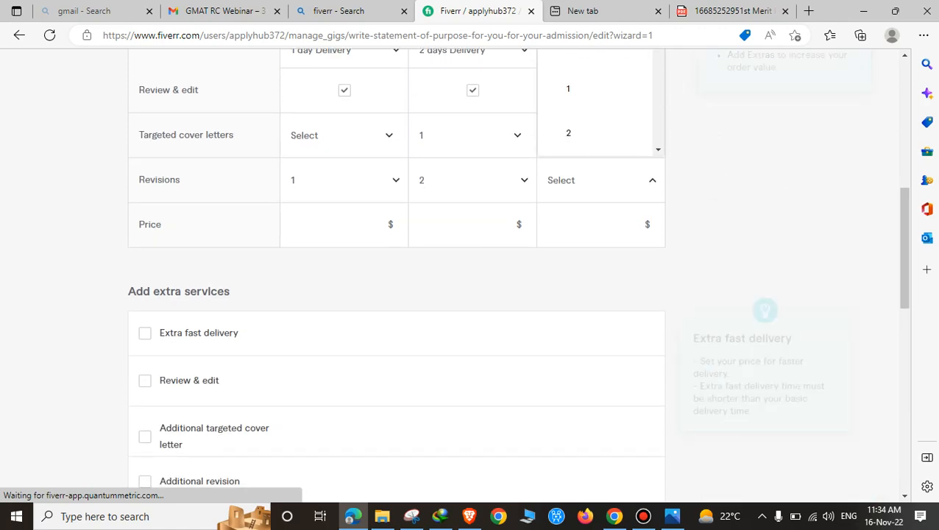
scroll(601, 316, down, 2)
scroll(601, 316, up, 4)
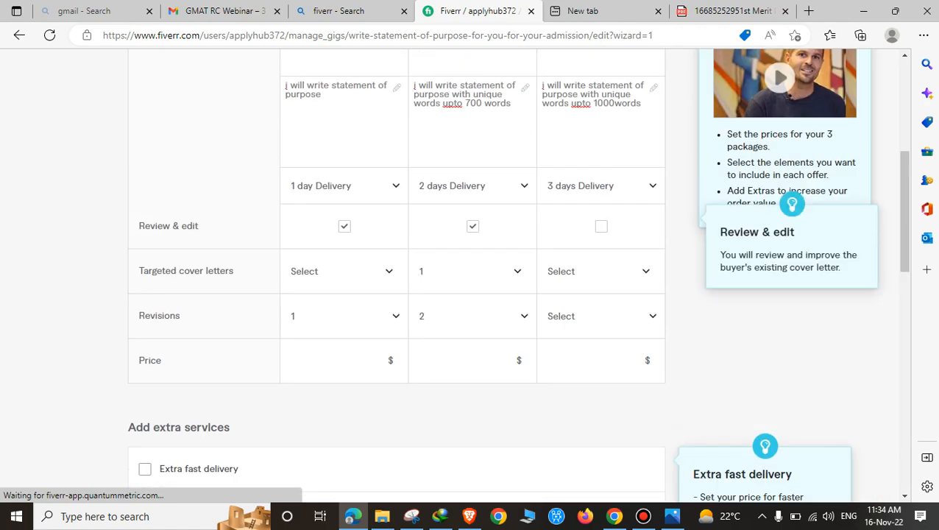
click(601, 316)
scroll(596, 258, down, 1)
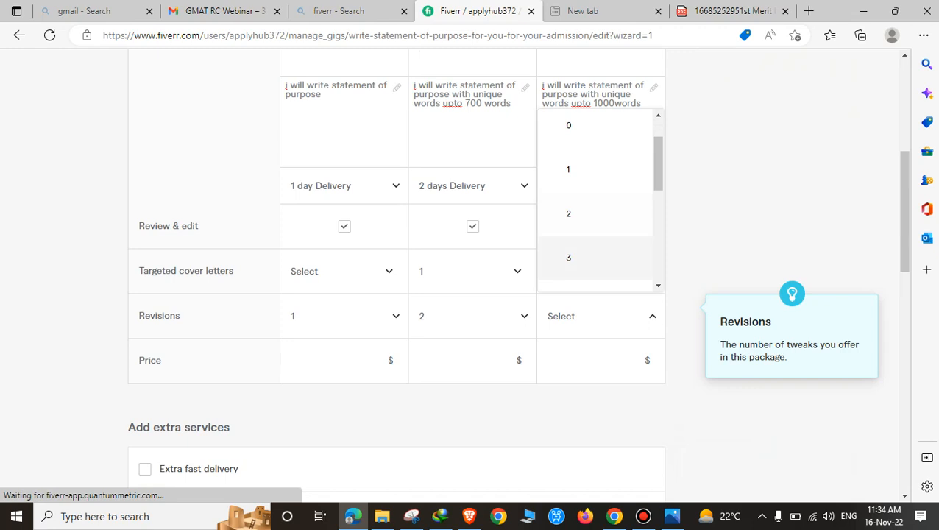
click(569, 258)
click(335, 360)
scroll(335, 360, up, 3)
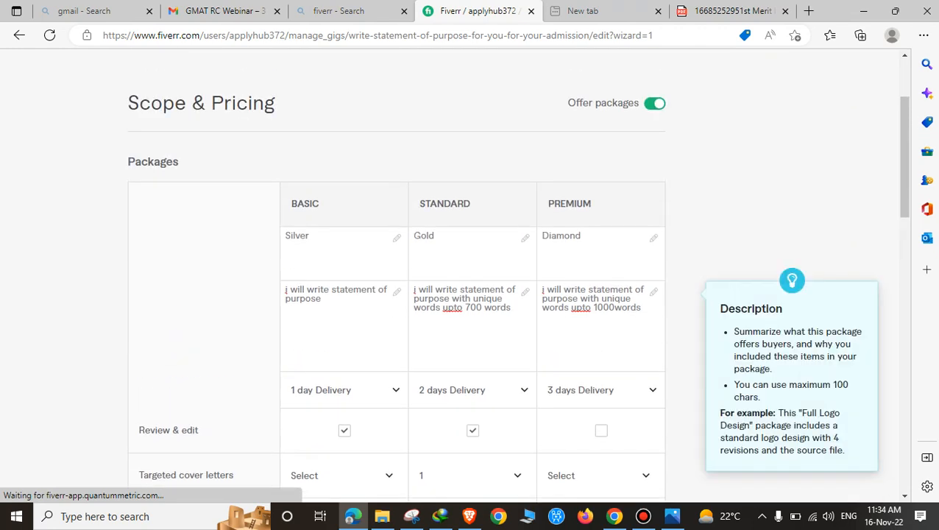
scroll(396, 295, down, 3)
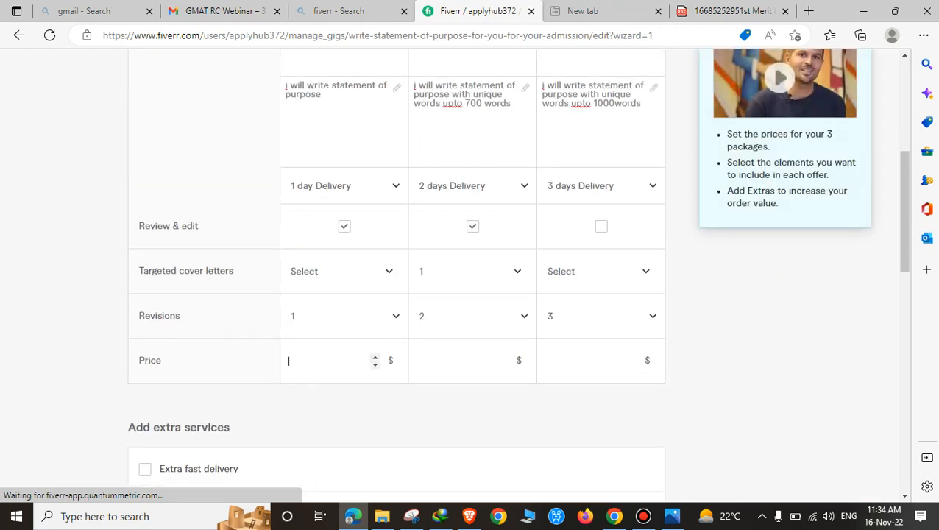
Price the Basic, Standard and Premium packages at $10, $20 and $30.
text(10)
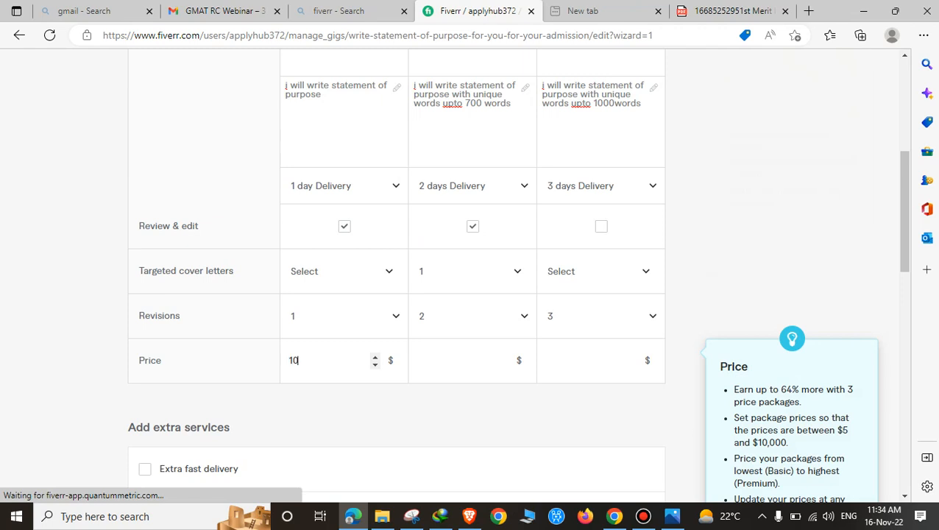
click(456, 360)
text(20)
click(585, 360)
text(4)
key(BackSpace)
text(30)
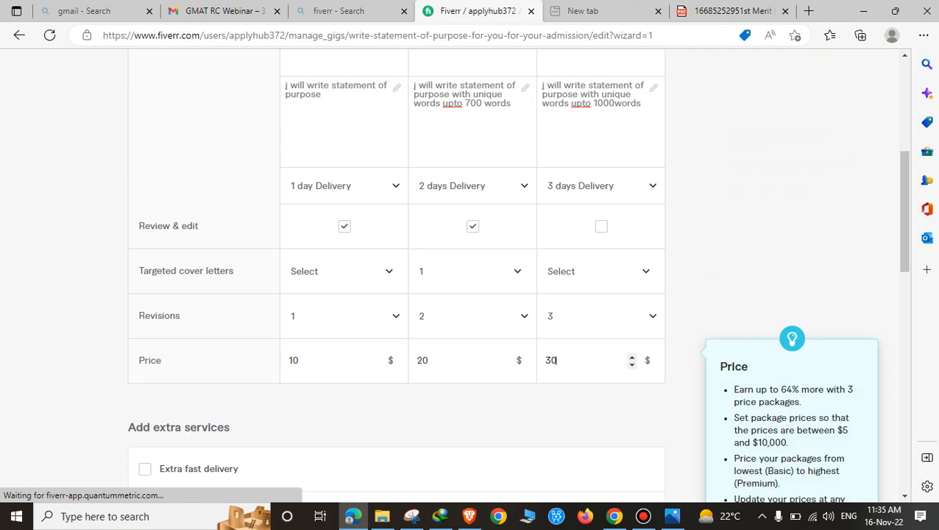
Save the pricing and continue to the Description & FAQ step.
scroll(396, 295, down, 4)
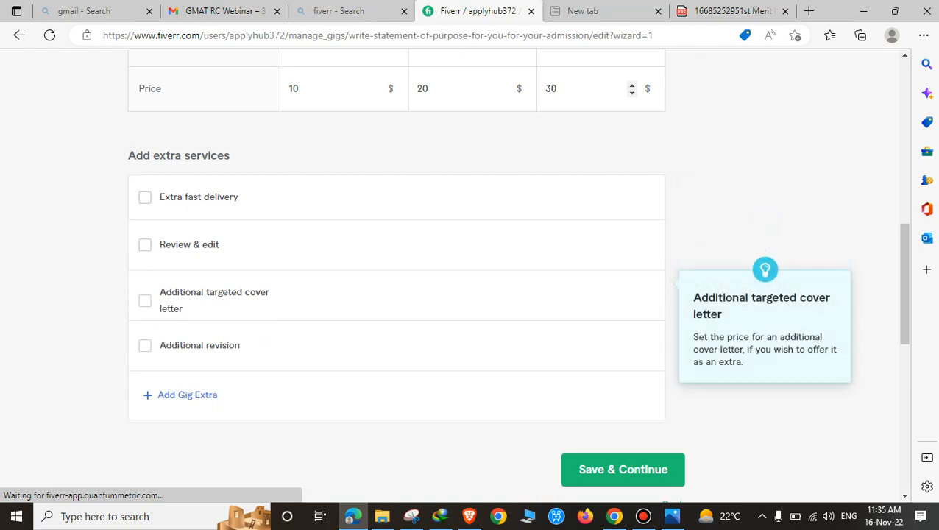
scroll(622, 335, down, 2)
click(623, 333)
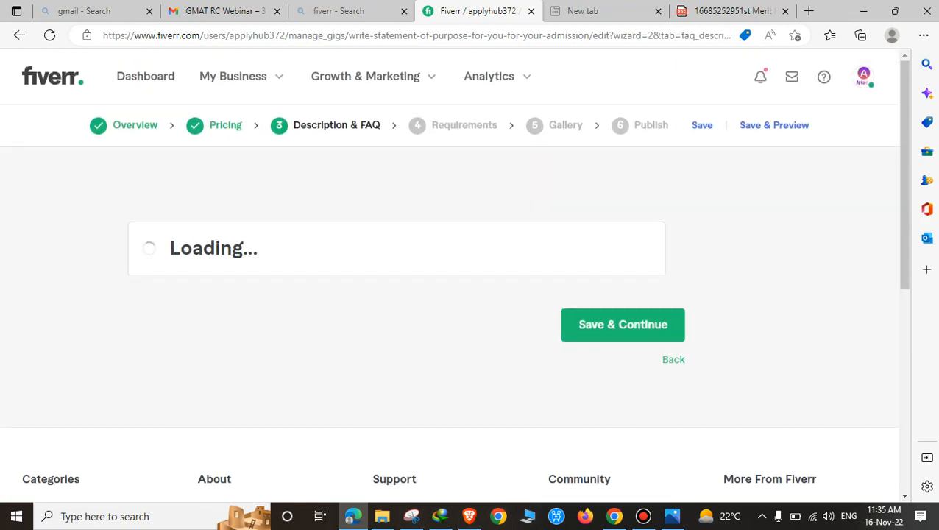
scroll(471, 295, down, 2)
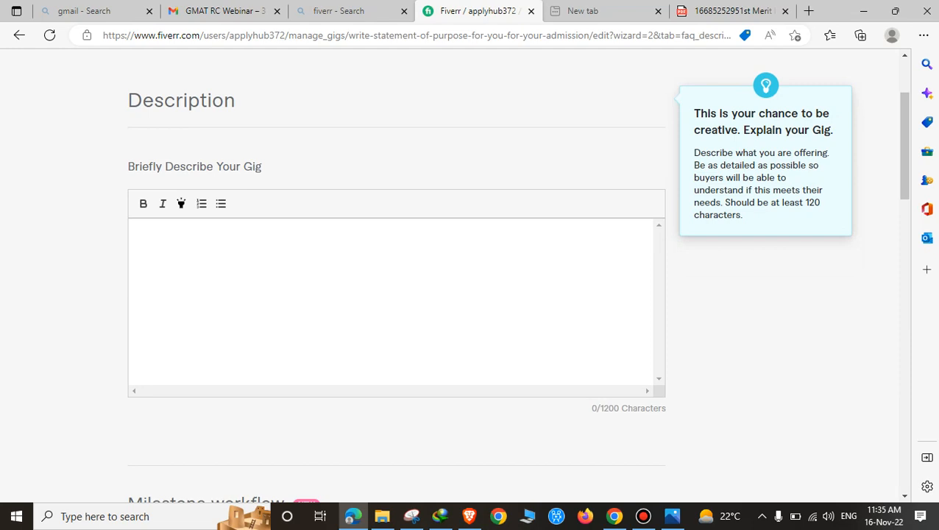
scroll(471, 295, up, 2)
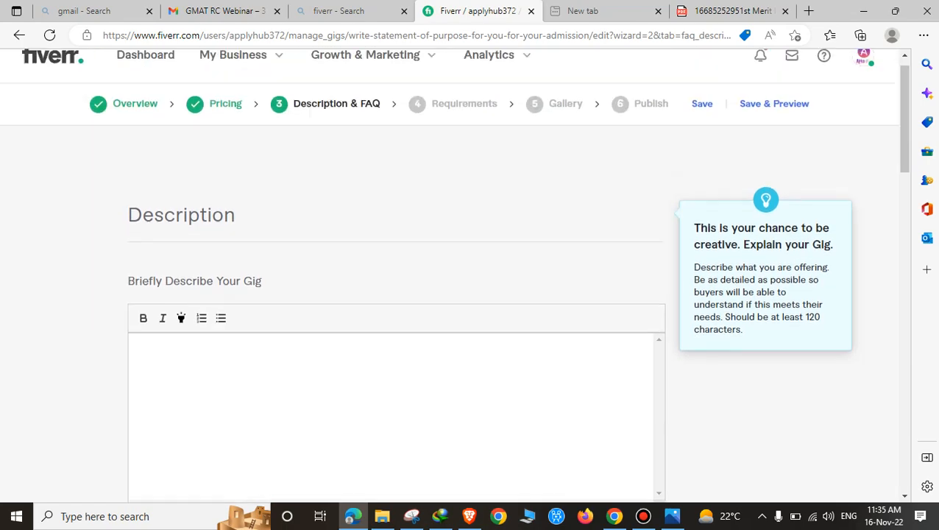
scroll(471, 295, down, 2)
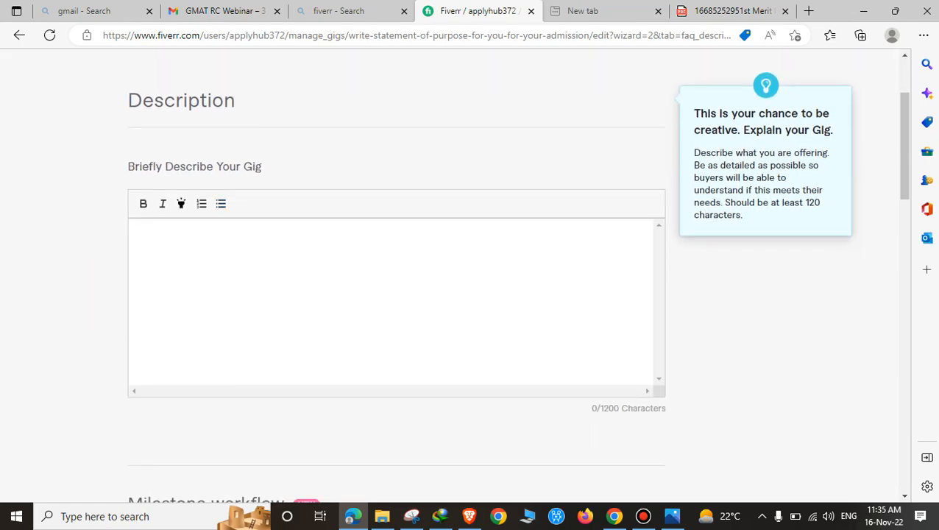
click(733, 11)
Copy the Fiverr summary paragraph from Bing's 'fiverr' results and return to the gig editor tab.
click(589, 11)
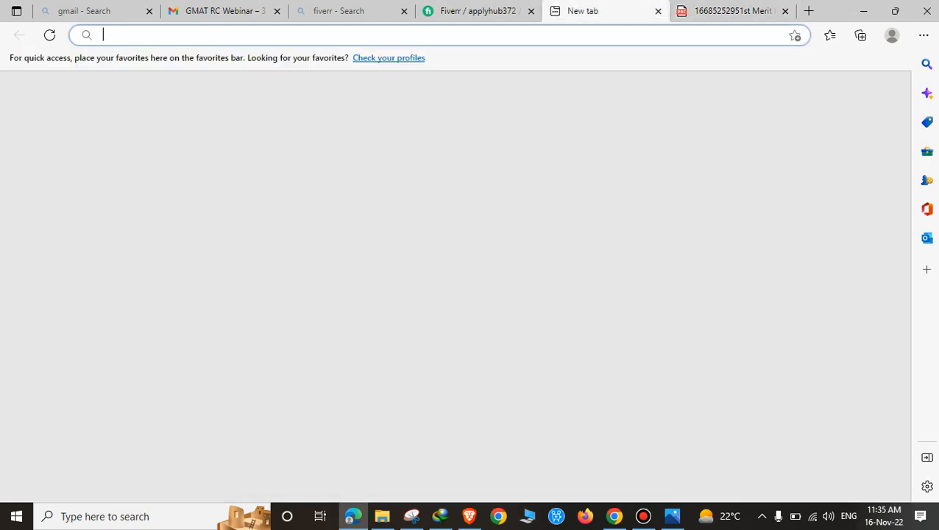
click(338, 11)
scroll(332, 295, down, 5)
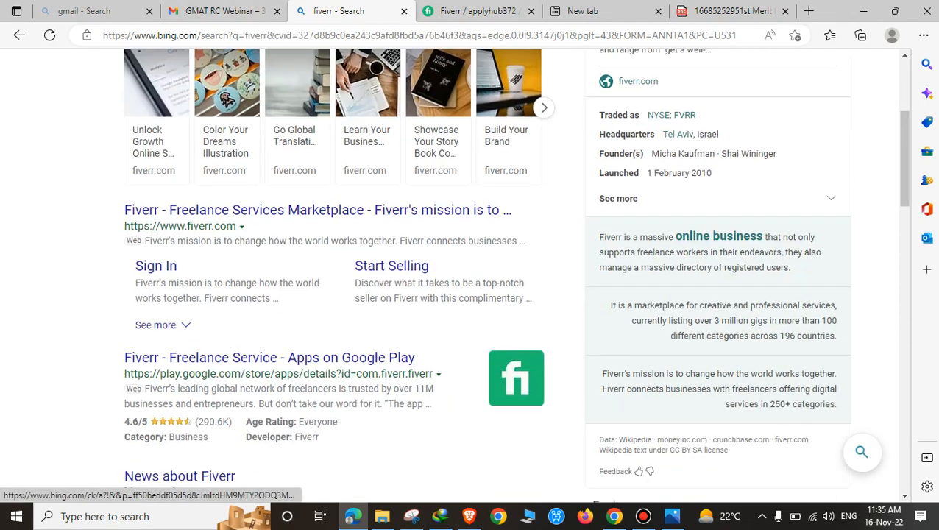
scroll(162, 255, down, 3)
scroll(323, 368, down, 3)
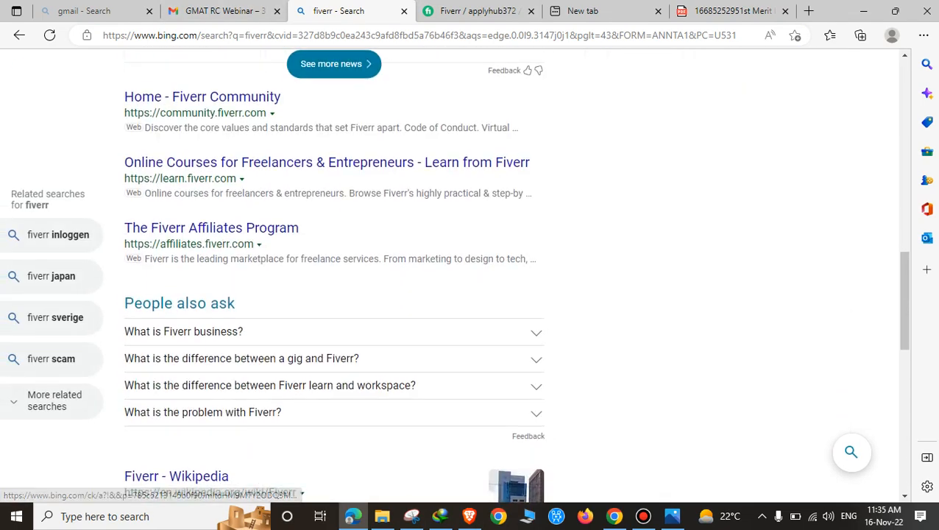
scroll(324, 368, down, 2)
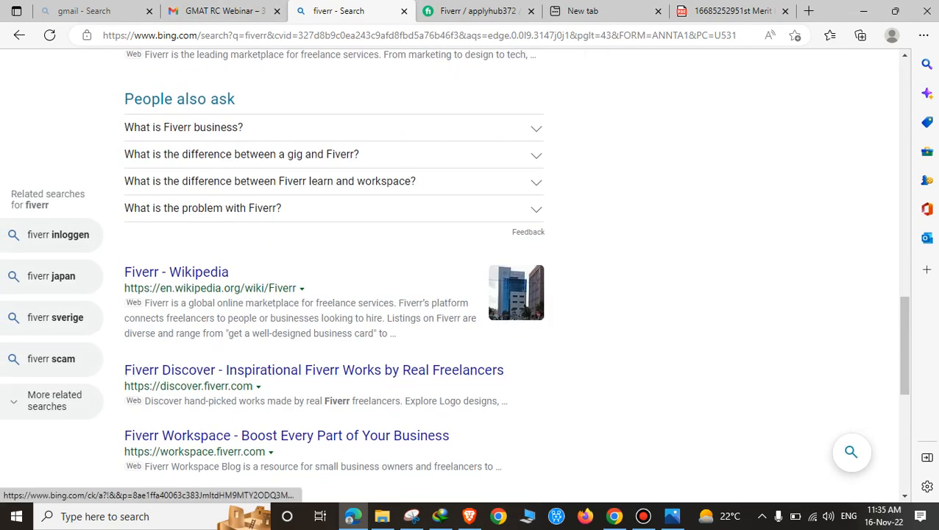
scroll(314, 369, up, 12)
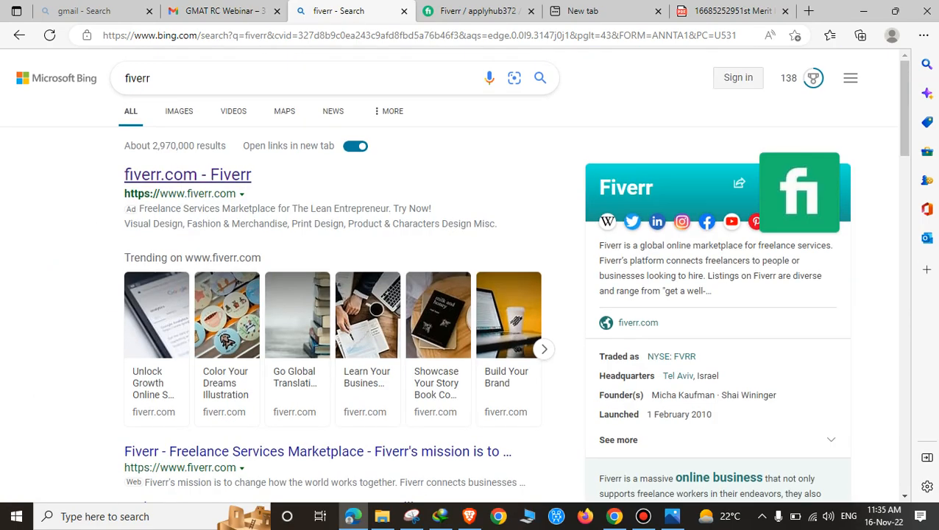
drag(599, 245, 711, 291)
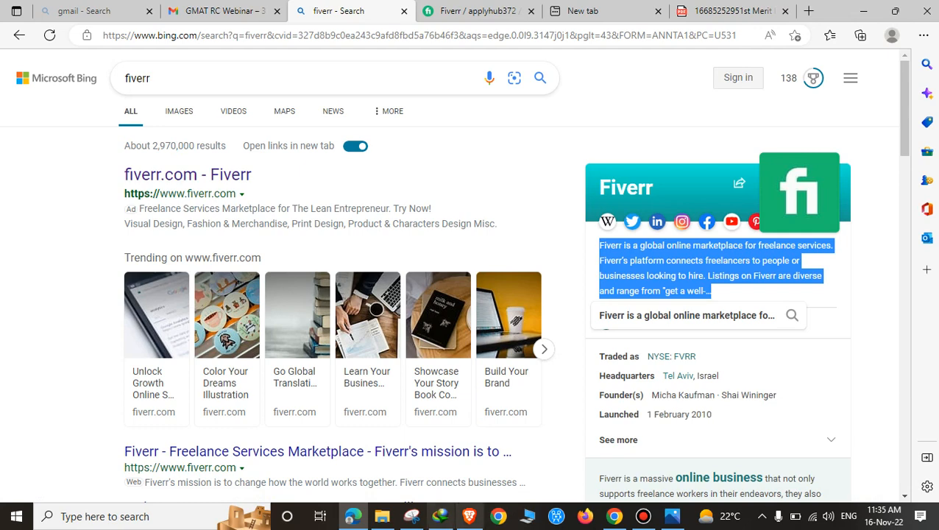
click(469, 516)
click(354, 516)
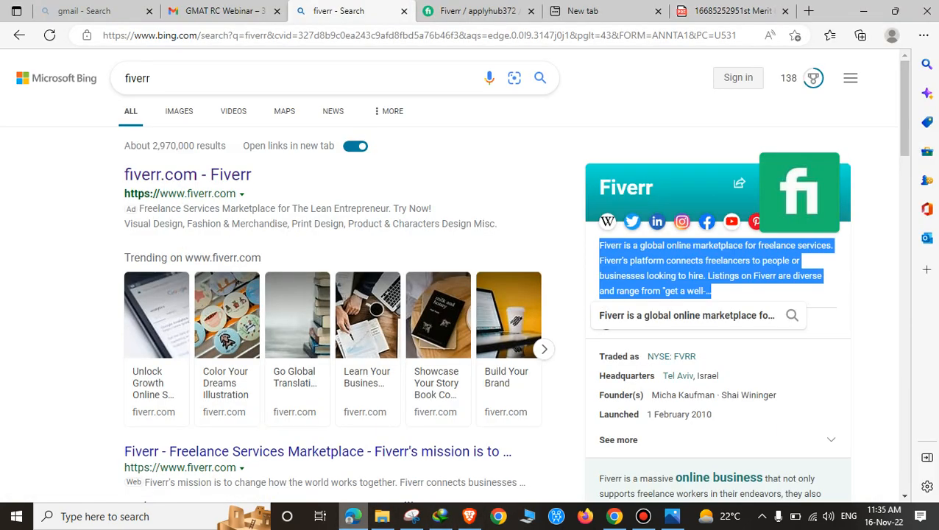
click(479, 11)
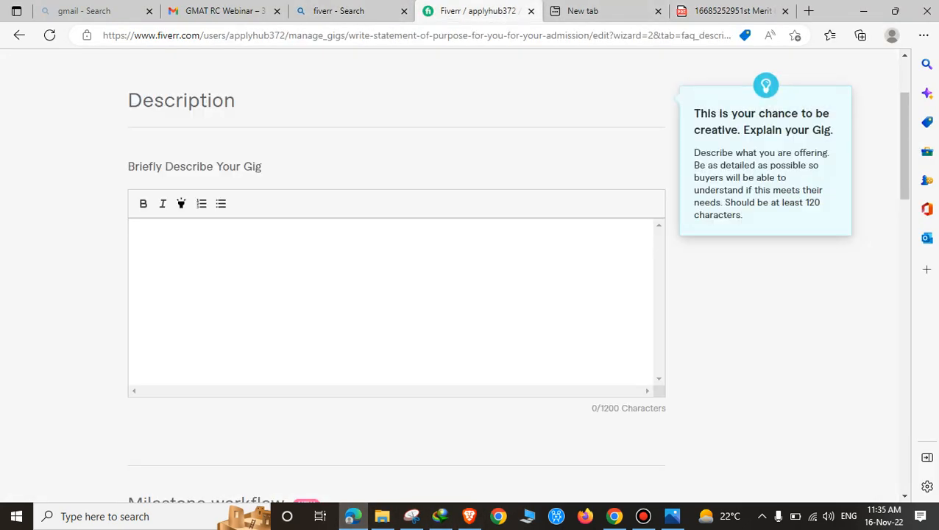
Paste the Fiverr summary into the gig description (199/1200 characters) and compare with the reference gig.
text(Fiverr is a global online marketplace for freelance services. Fiverrs platform connects freelancers to people or businesses looking to hire. Listings on Fiverr are diverse and range from "get a well-)
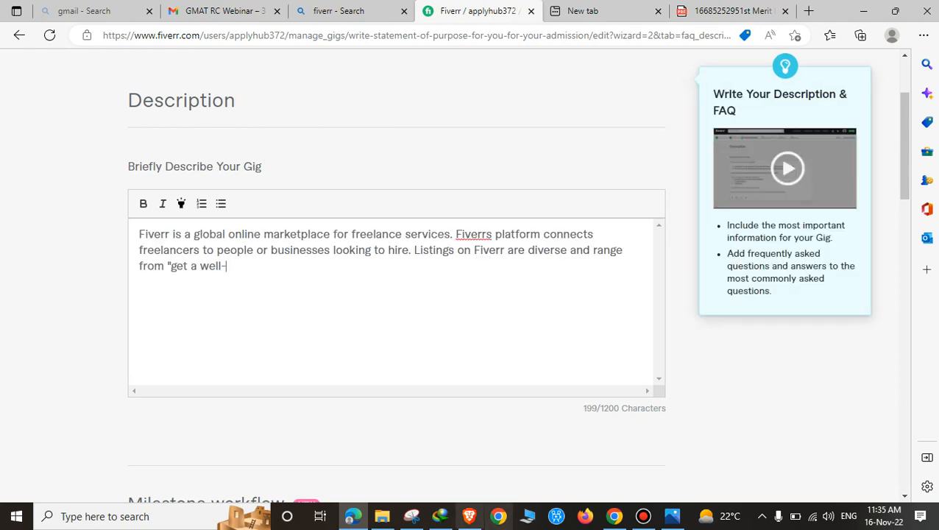
click(469, 516)
scroll(471, 295, down, 4)
scroll(284, 295, down, 6)
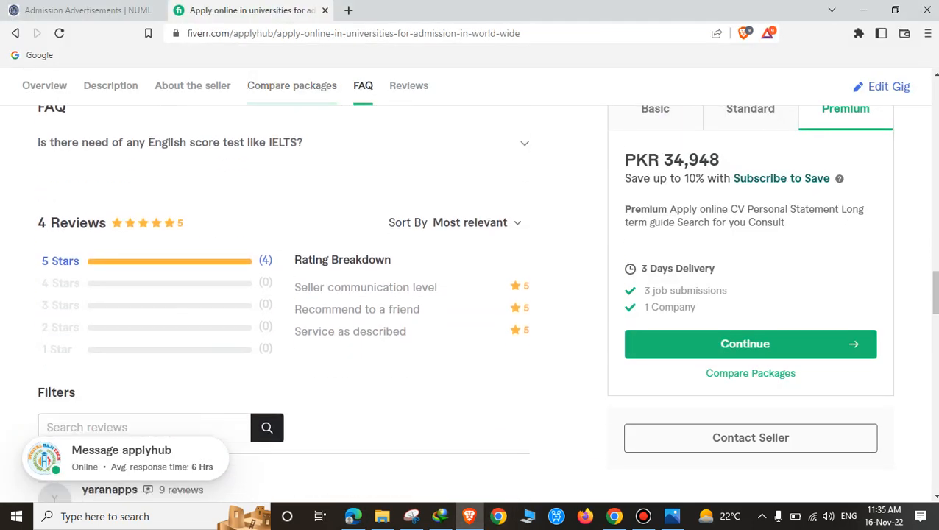
scroll(284, 294, up, 10)
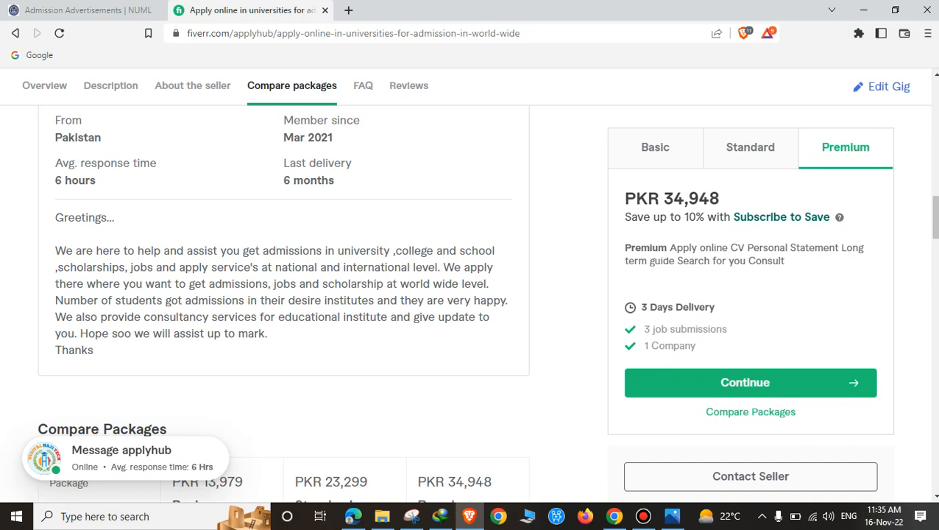
drag(55, 217, 111, 217)
key(alt+Tab)
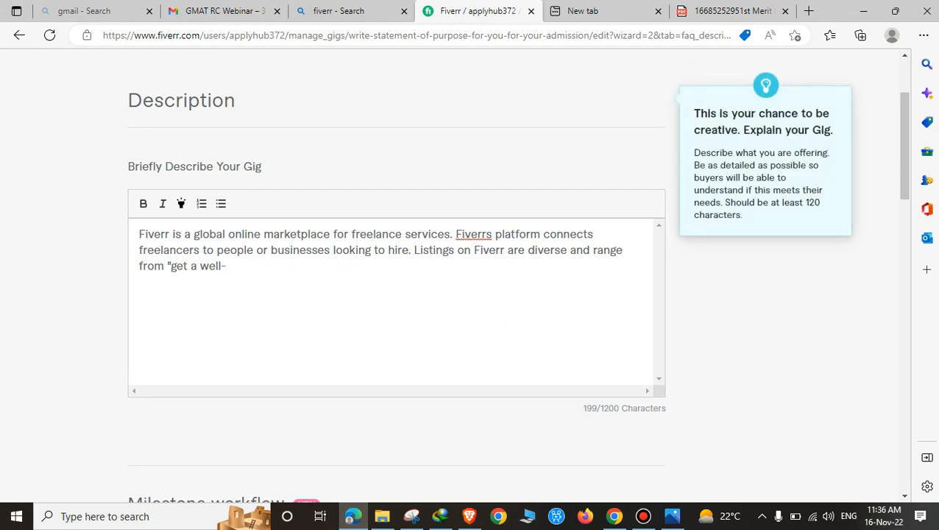
Add a new empty FAQ entry in Frequently Asked Questions and focus its question field.
scroll(472, 273, down, 5)
scroll(471, 272, up, 3)
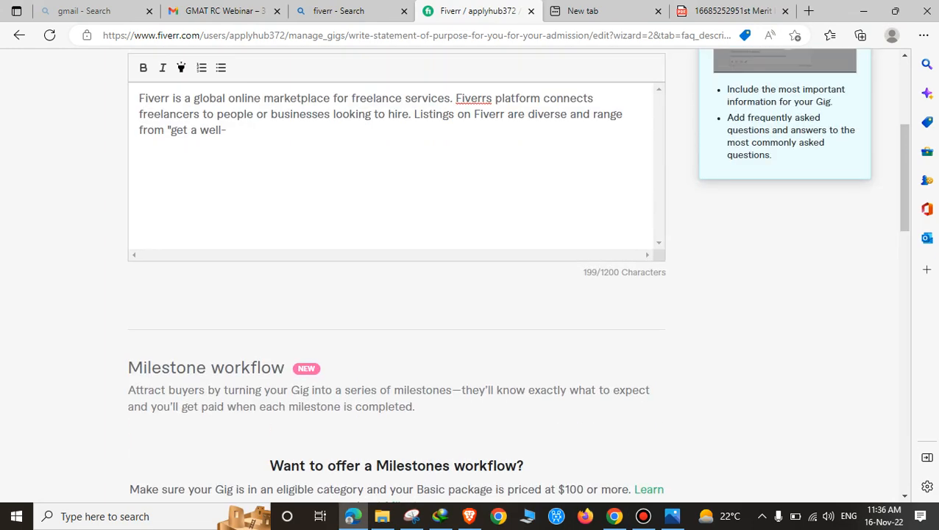
scroll(471, 273, up, 4)
scroll(471, 272, down, 3)
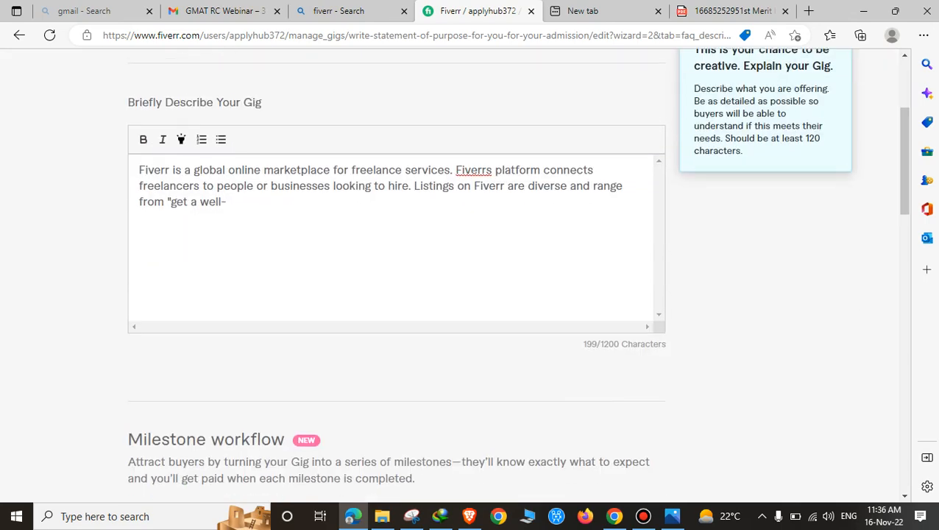
scroll(471, 272, down, 10)
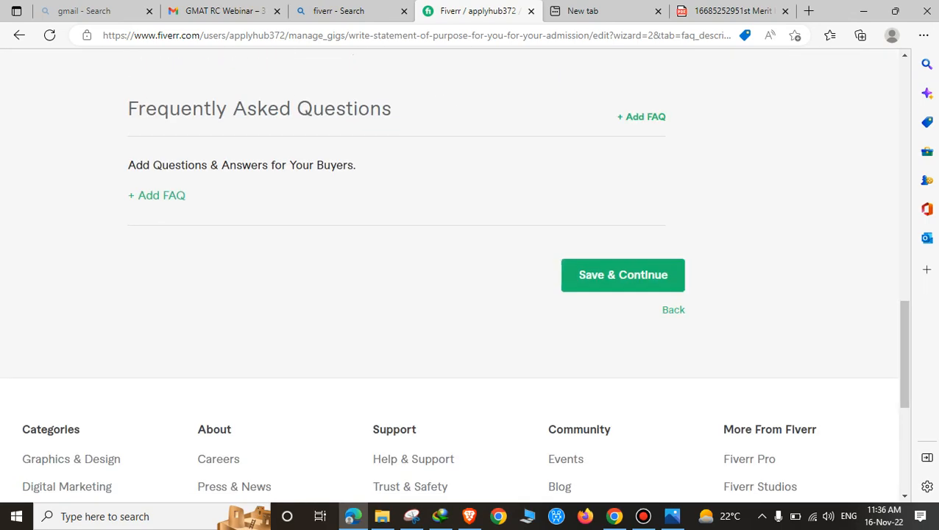
click(641, 116)
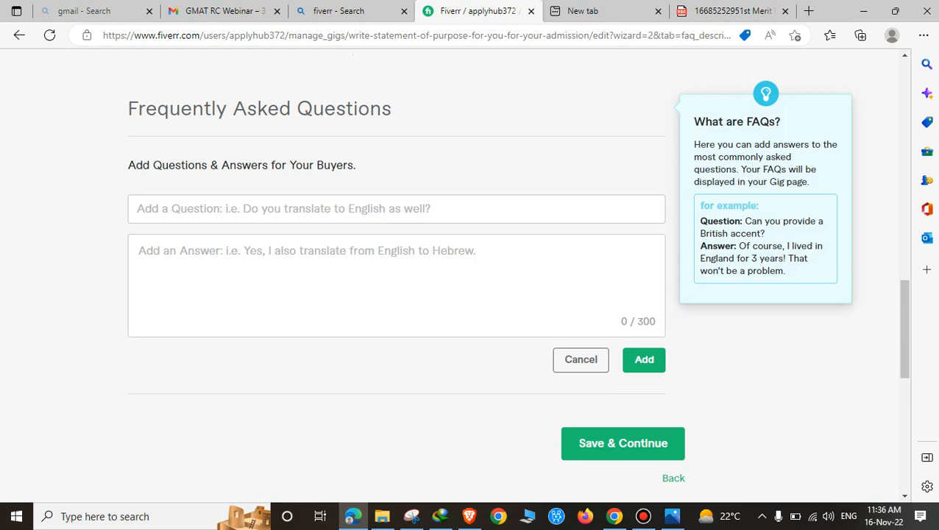
click(136, 208)
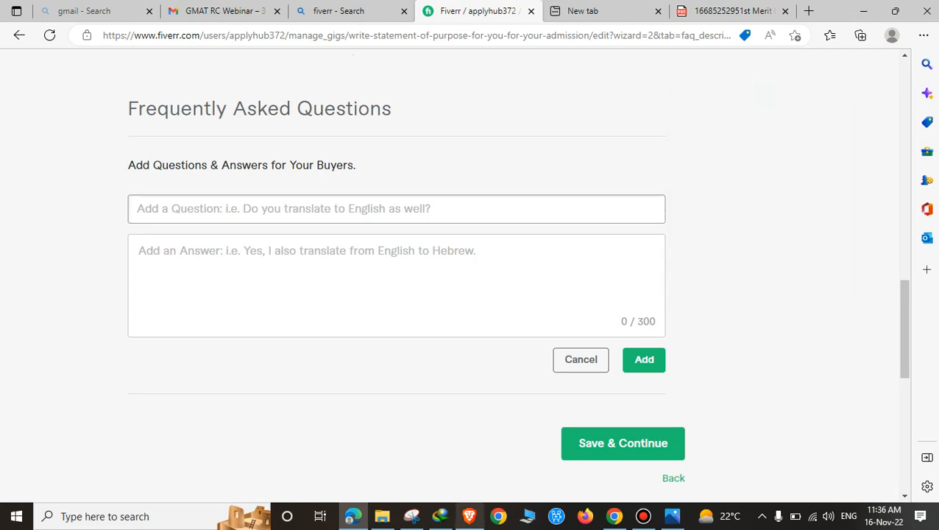
Review the reference gig's FAQ in Brave, then return to the Fiverr FAQ editor.
click(469, 516)
scroll(471, 294, down, 3)
scroll(295, 295, down, 8)
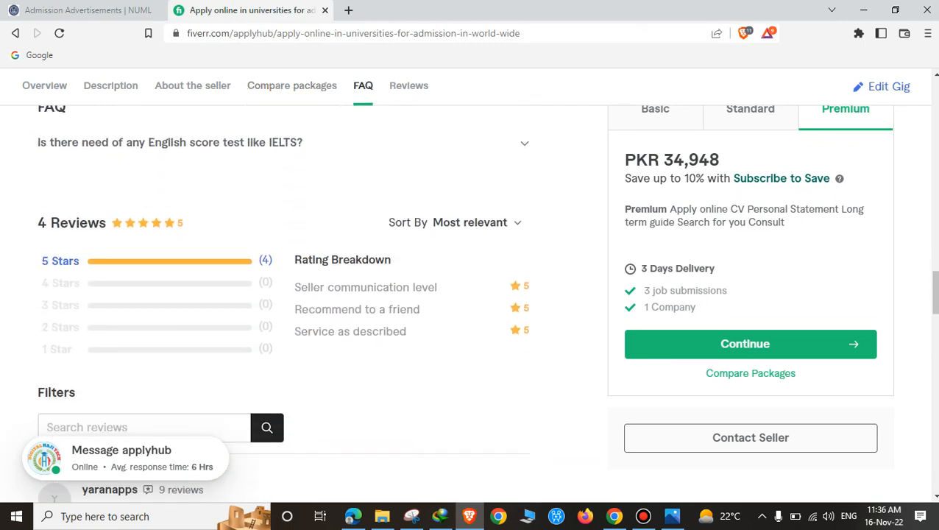
click(643, 516)
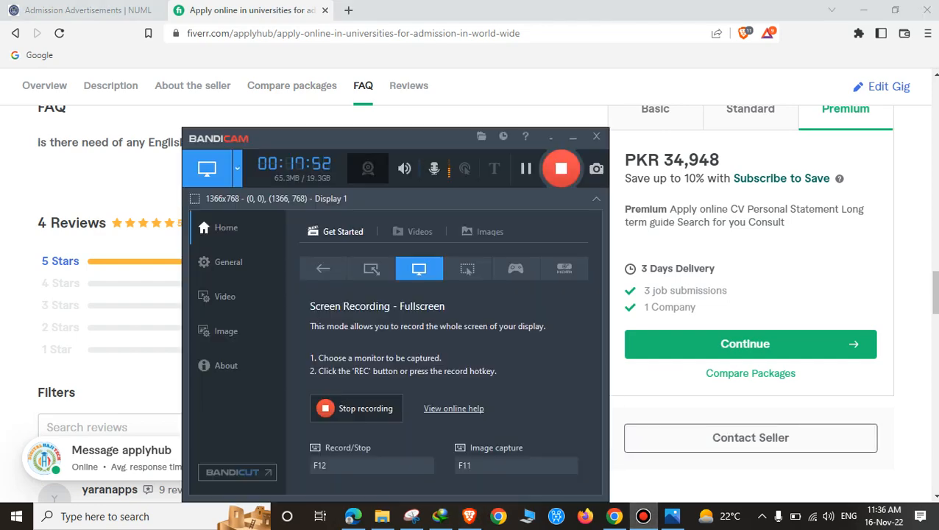
click(551, 138)
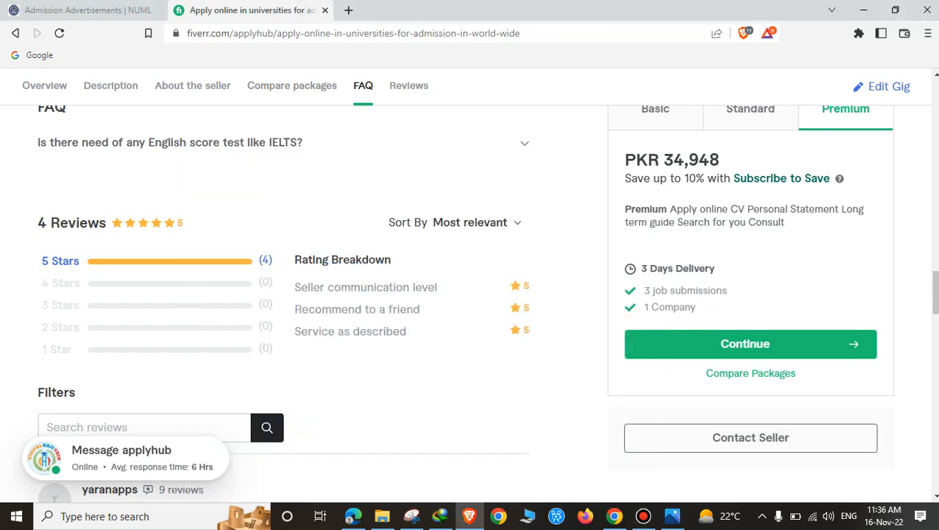
scroll(295, 295, up, 2)
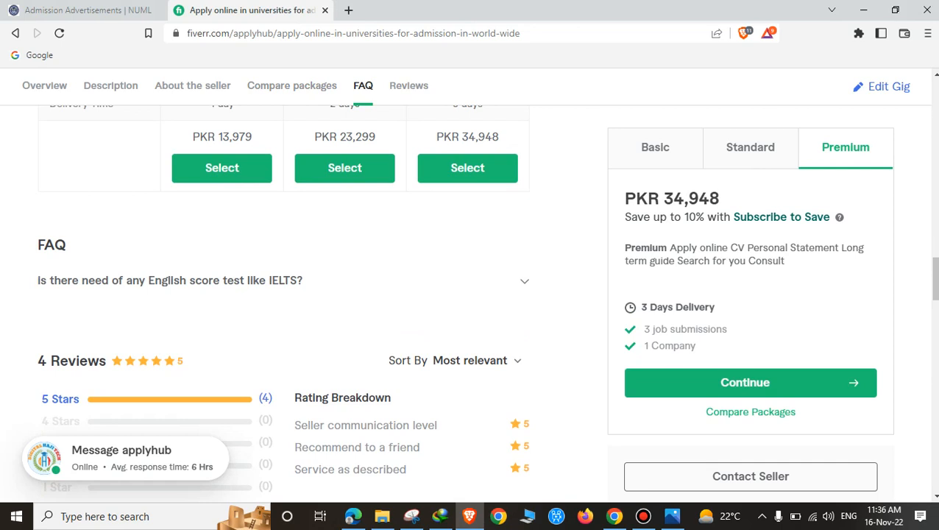
click(353, 516)
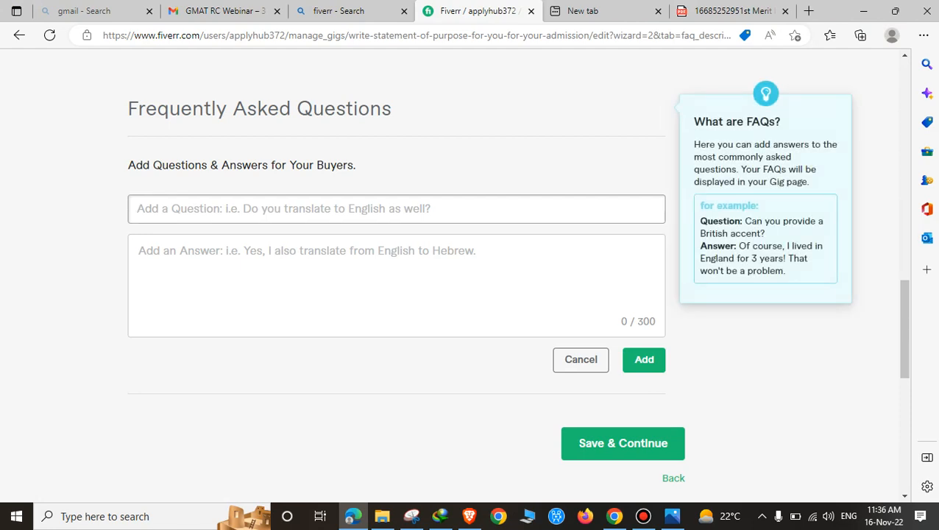
Enter the FAQ question 'is there need of any sample of statement of purpose ?'.
text(is te)
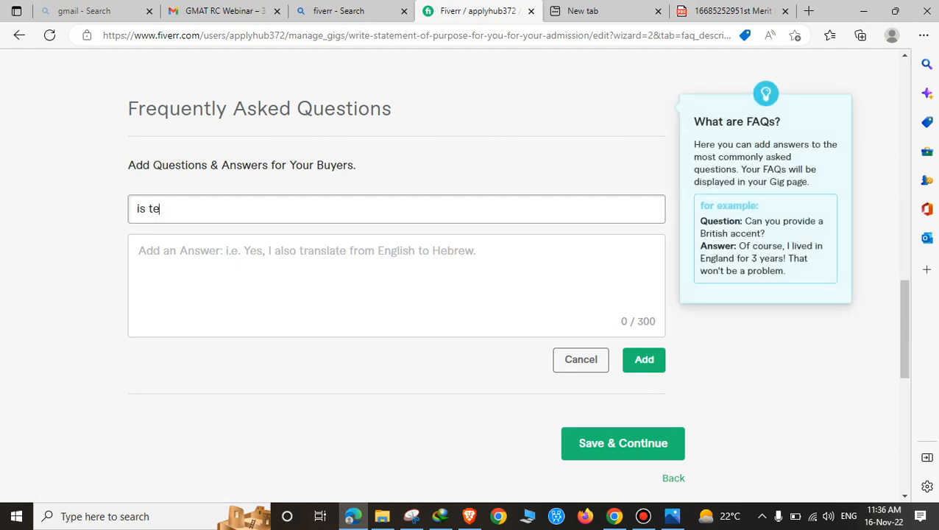
key(BackSpace)
text(here need of sam)
key(BackSpace)
key(BackSpace)
key(BackSpace)
text(any sample )
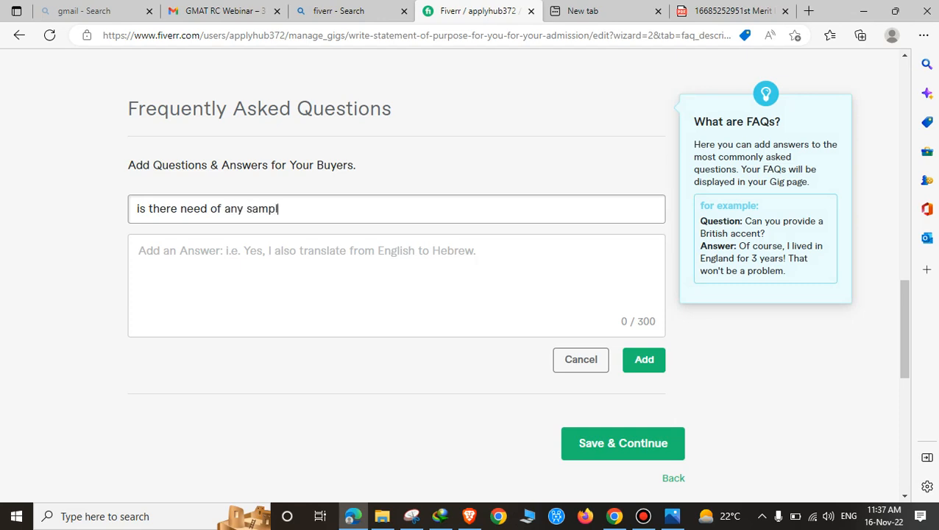
text(of statement pf pr)
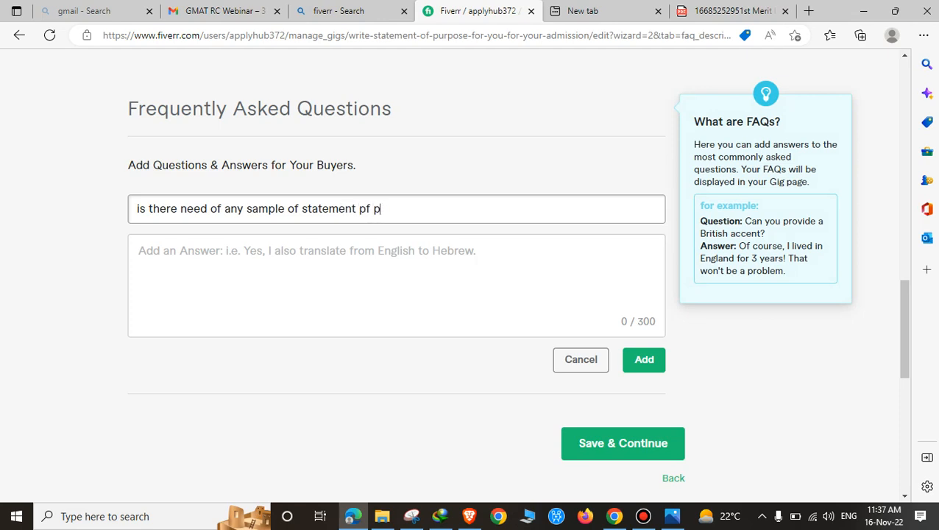
key(BackSpace)
key(BackSpace)
key(BackSpace)
key(BackSpace)
text(of purpose ?)
Answer 'Yes', add the FAQ, and save the gig to continue to Requirements.
click(140, 250)
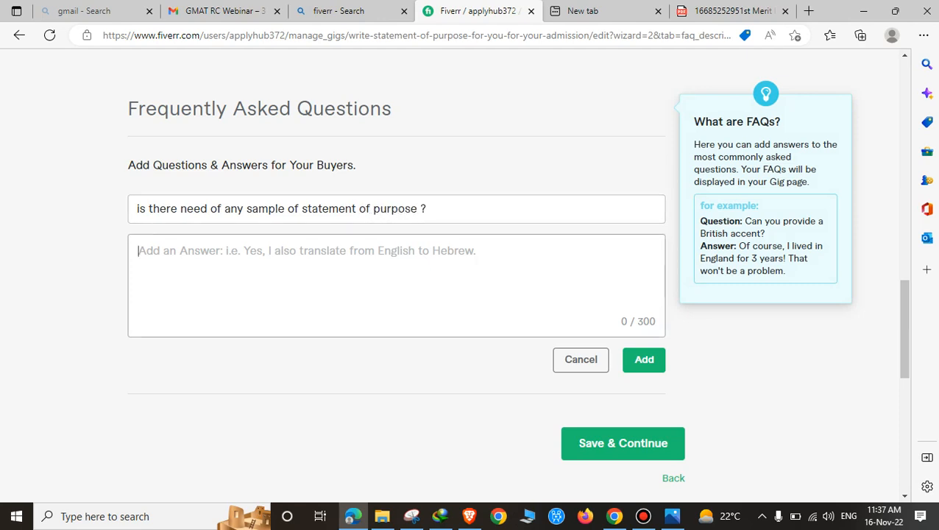
text(Yes)
text(,)
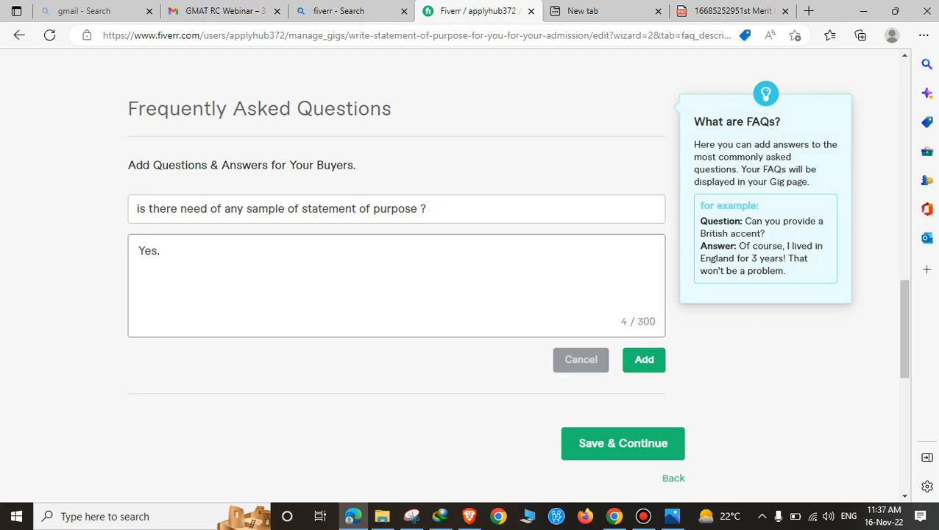
click(644, 360)
click(623, 318)
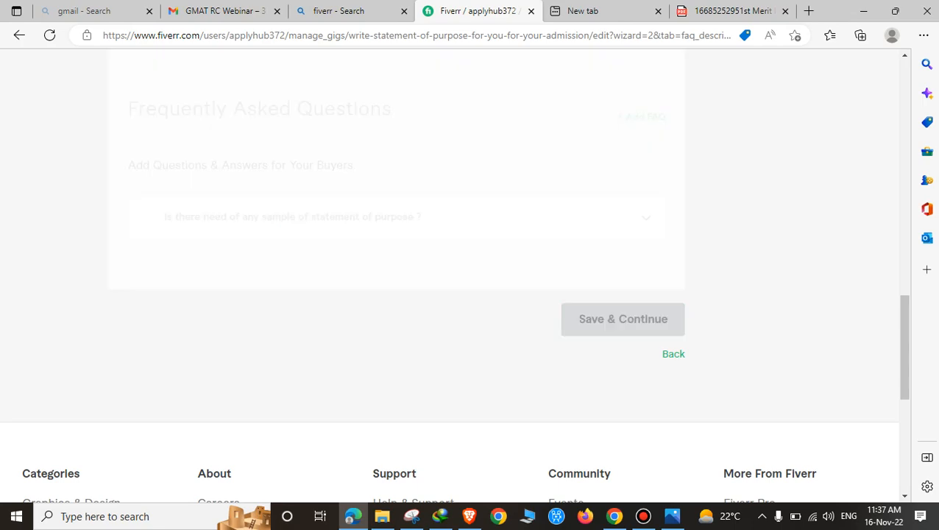
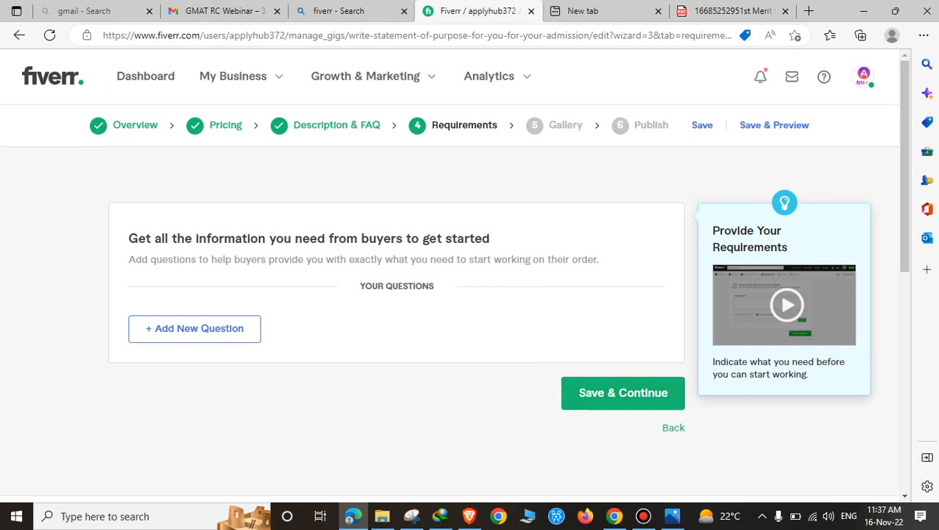
Add the buyer question 'sample of statement / full university and college Program name', fixing its typos.
click(194, 328)
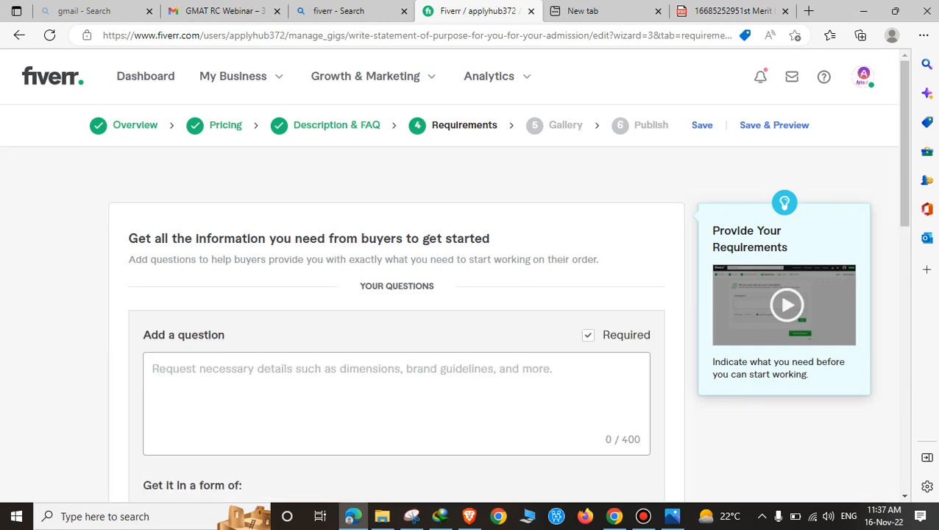
text(sa)
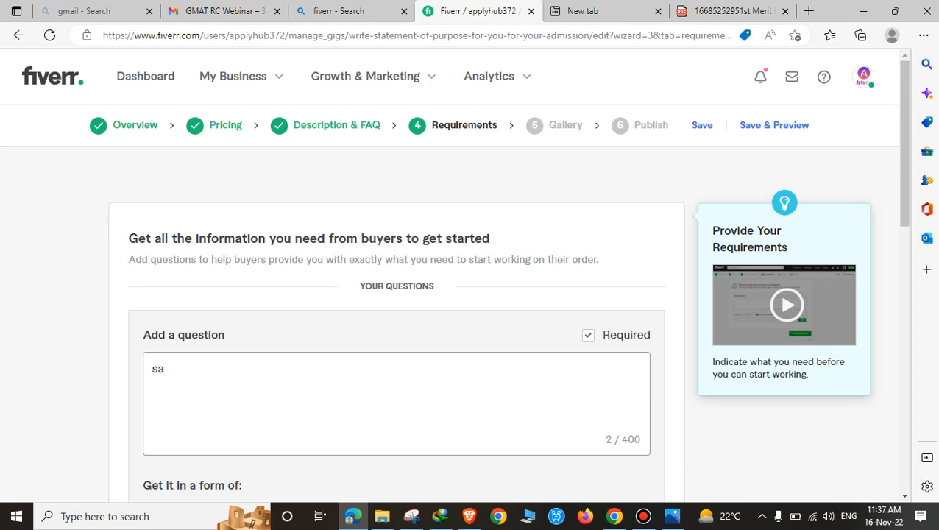
text(mple of statment)
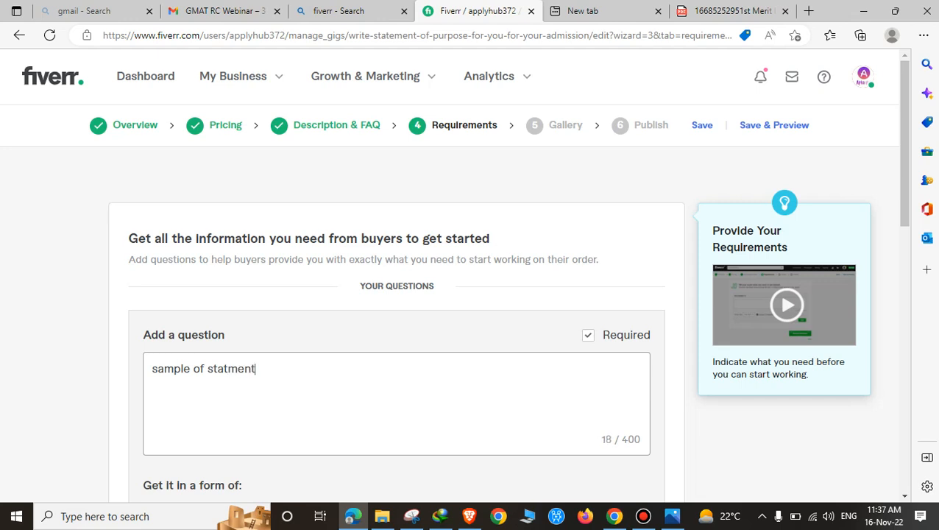
key(Return)
text(full)
right_click(221, 369)
click(237, 423)
text(univers)
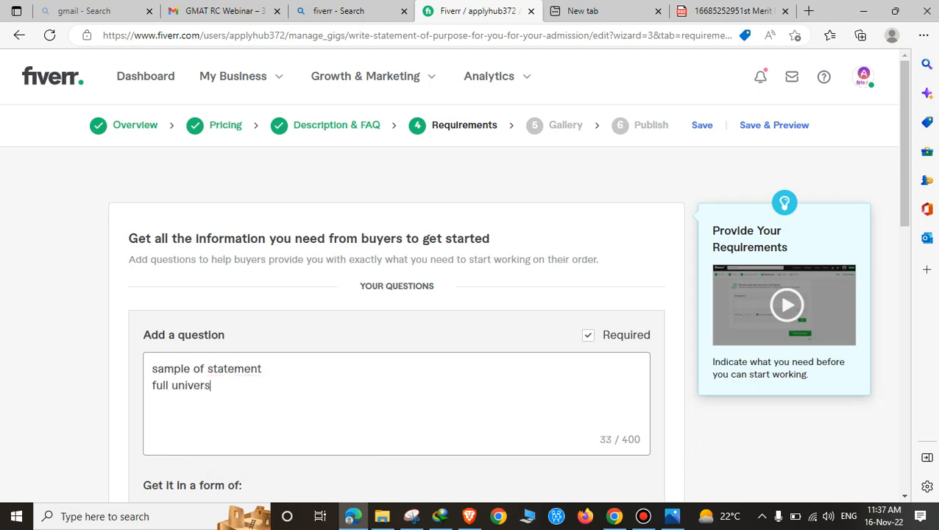
text(ity and colle)
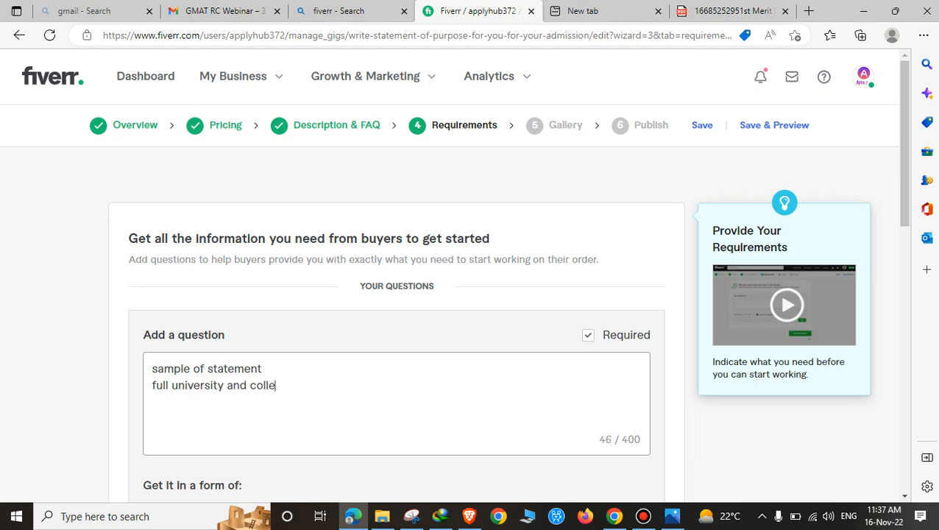
text(ge )
text(Program )
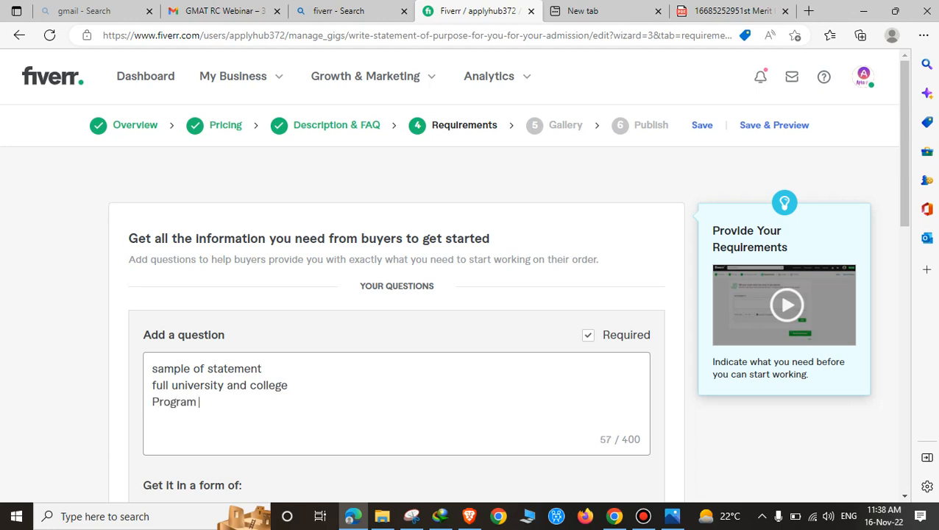
text( name)
scroll(471, 295, down, 3)
click(620, 363)
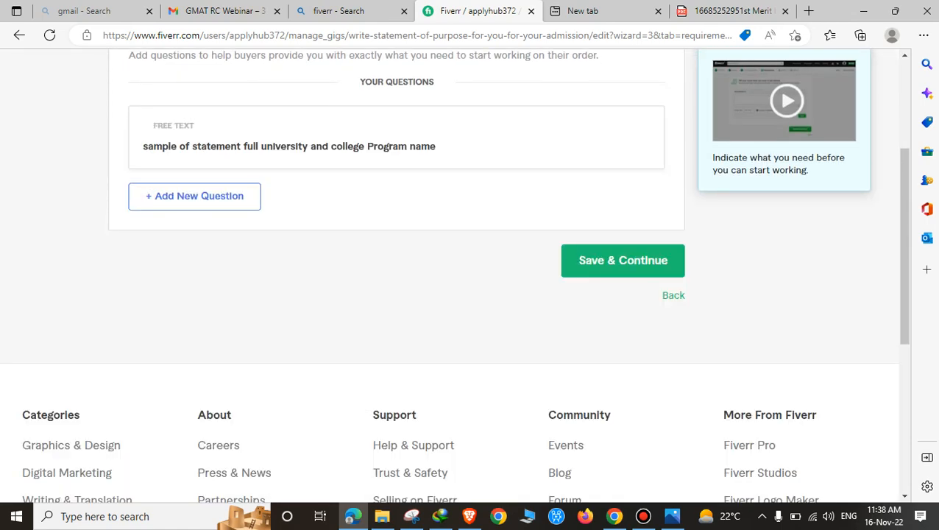
scroll(620, 363, up, 3)
Save the requirements, dismiss the gig image guidelines, and begin choosing a gallery image file.
click(623, 464)
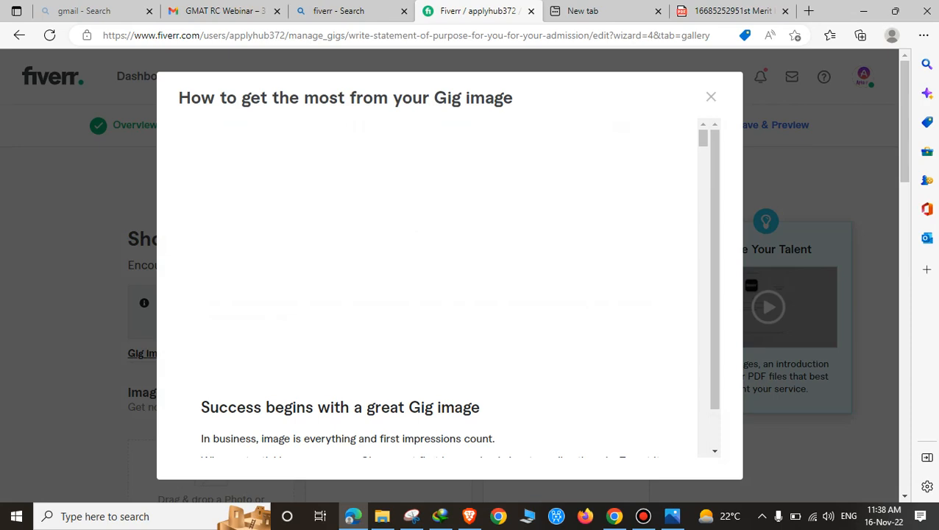
scroll(442, 295, down, 5)
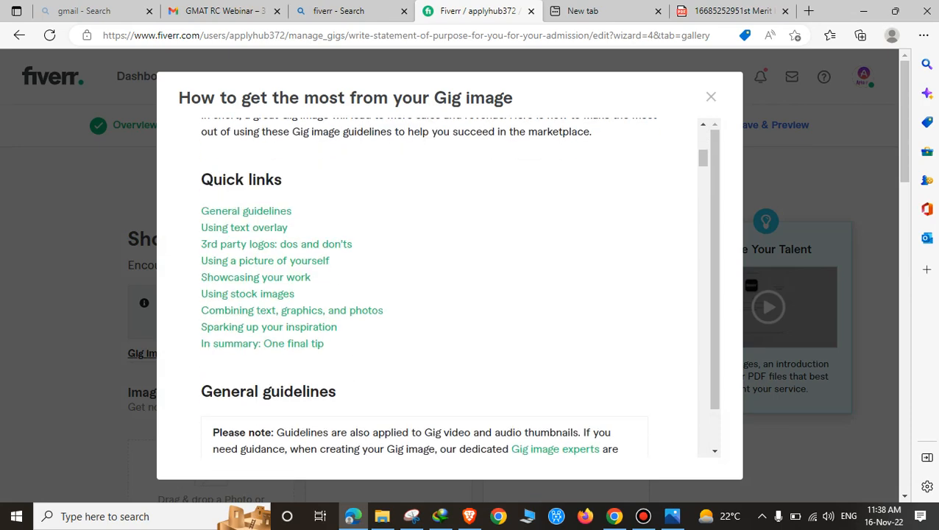
click(711, 96)
scroll(442, 294, down, 4)
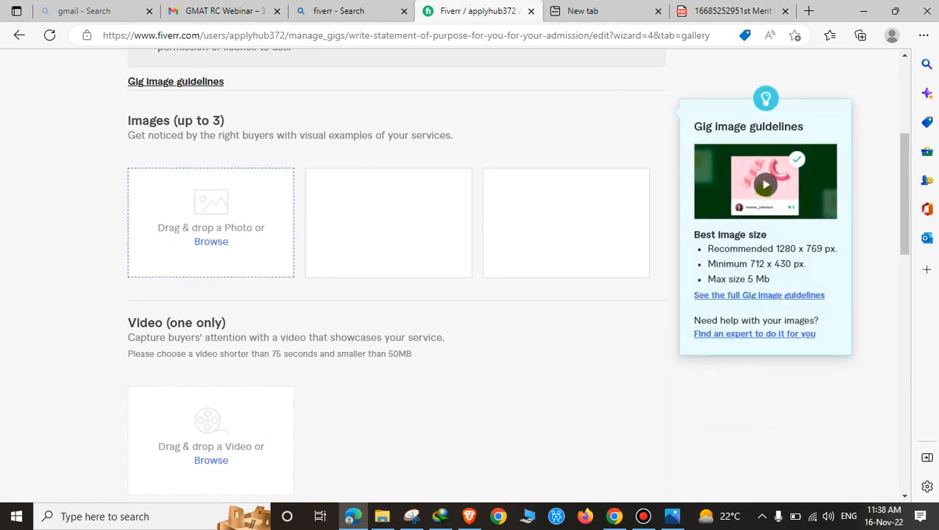
click(211, 241)
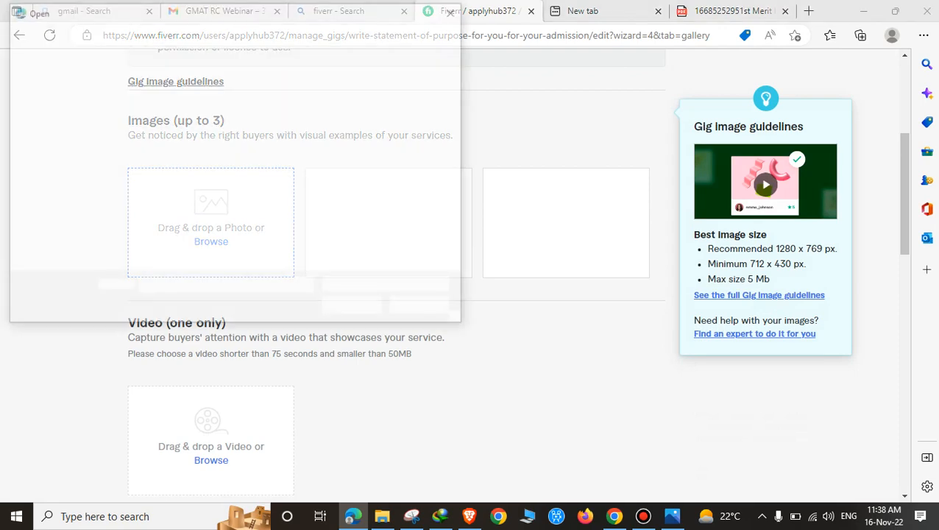
Try uploading the FA17-BBA-078 file, which Fiverr rejects as unsupported.
scroll(260, 243, down, 5)
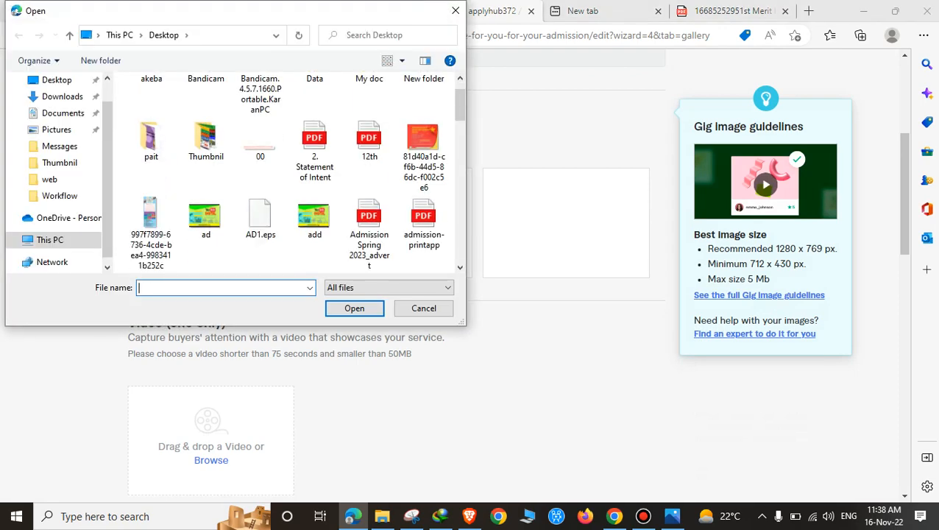
scroll(259, 236, down, 4)
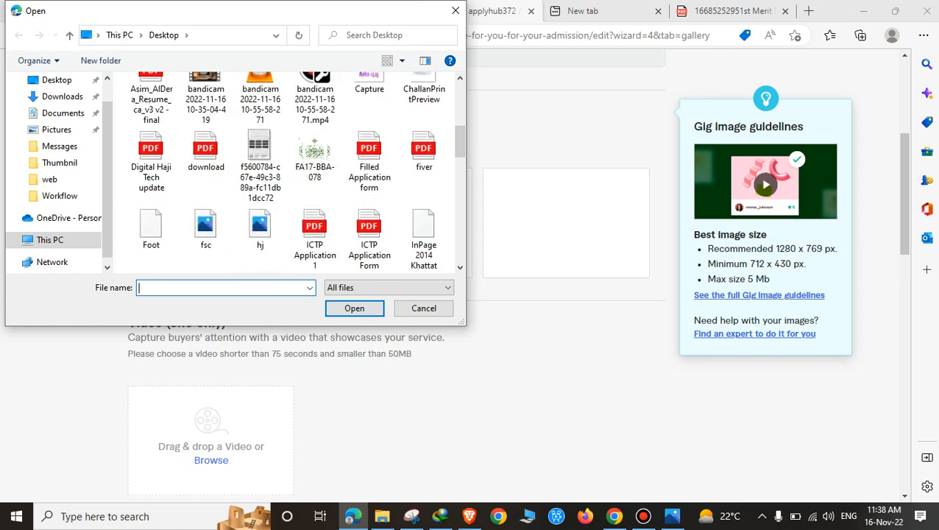
scroll(265, 228, down, 2)
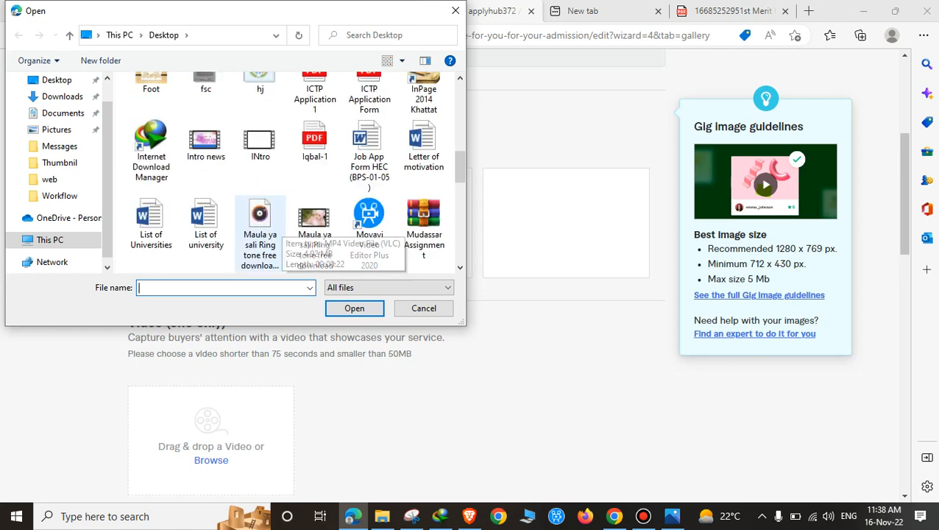
scroll(265, 228, up, 3)
scroll(283, 234, up, 2)
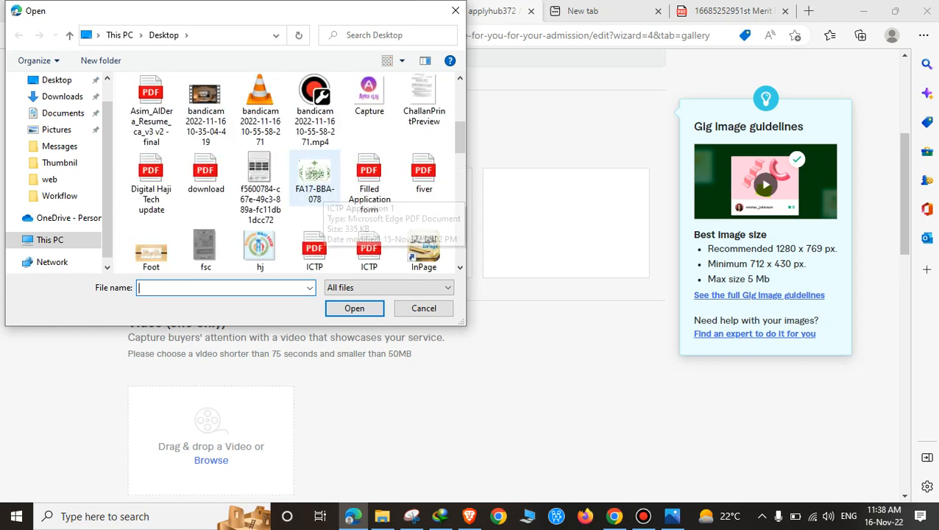
click(315, 177)
key(Return)
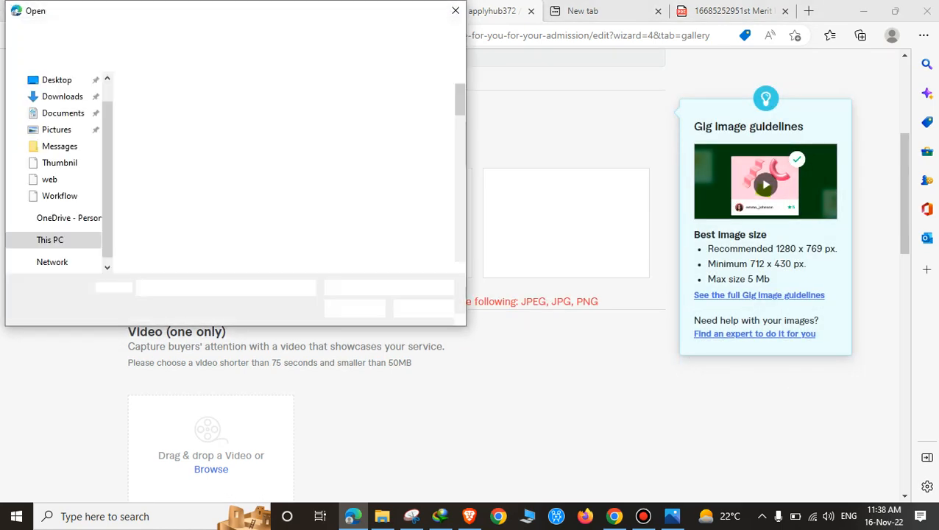
Select the Punjab image and upload it as the primary gig image.
scroll(273, 254, down, 5)
scroll(287, 170, down, 2)
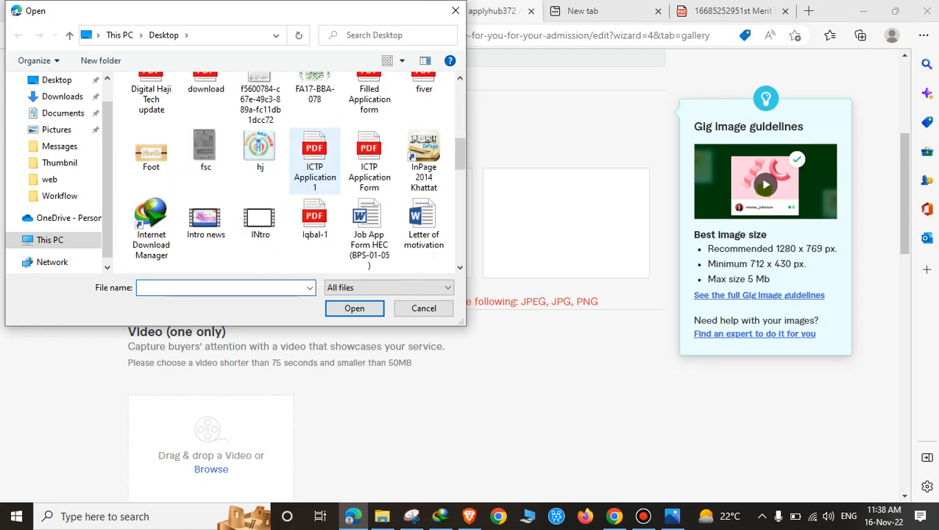
scroll(288, 169, down, 4)
scroll(315, 151, down, 1)
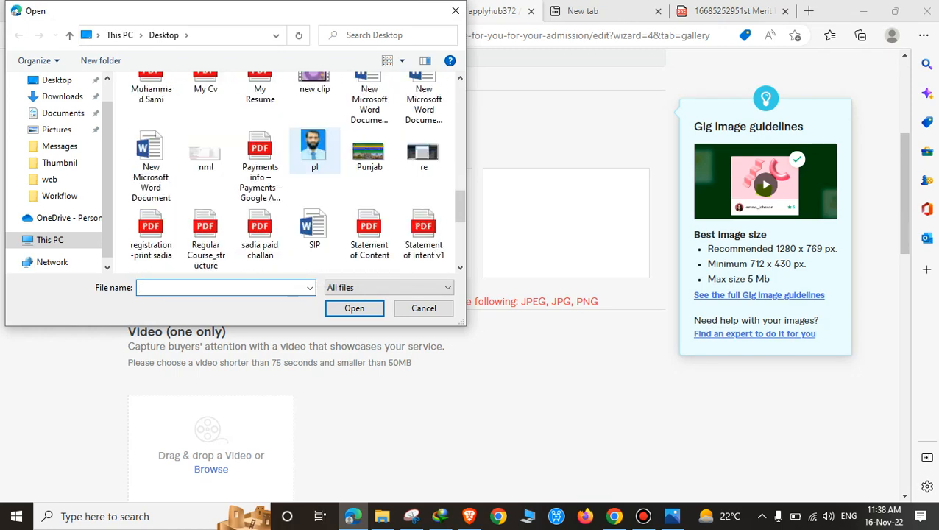
click(369, 155)
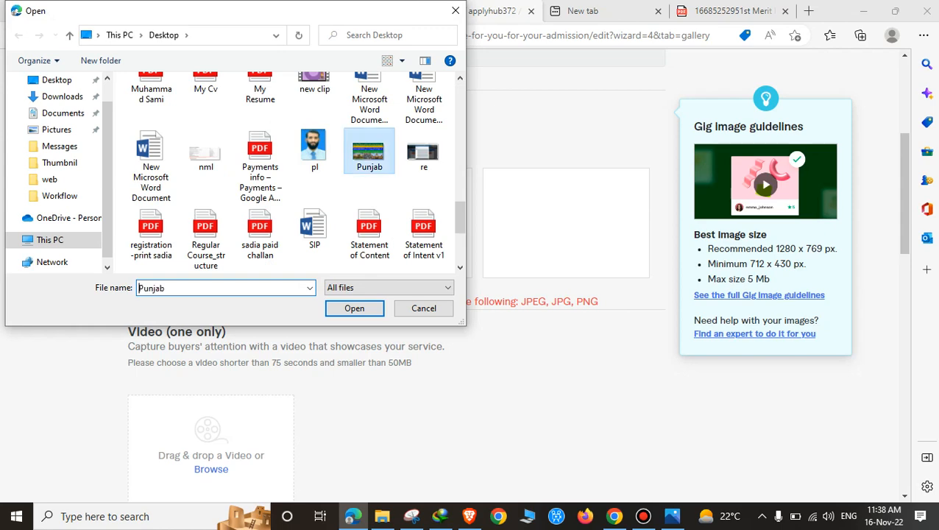
click(354, 308)
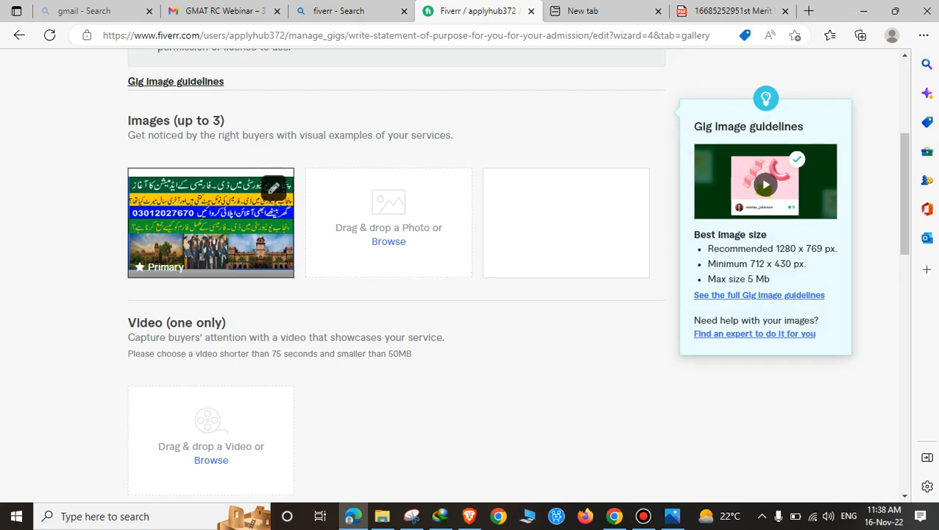
Save the gallery with only the Punjab image and continue to the Publish step.
scroll(389, 221, down, 3)
scroll(389, 220, up, 2)
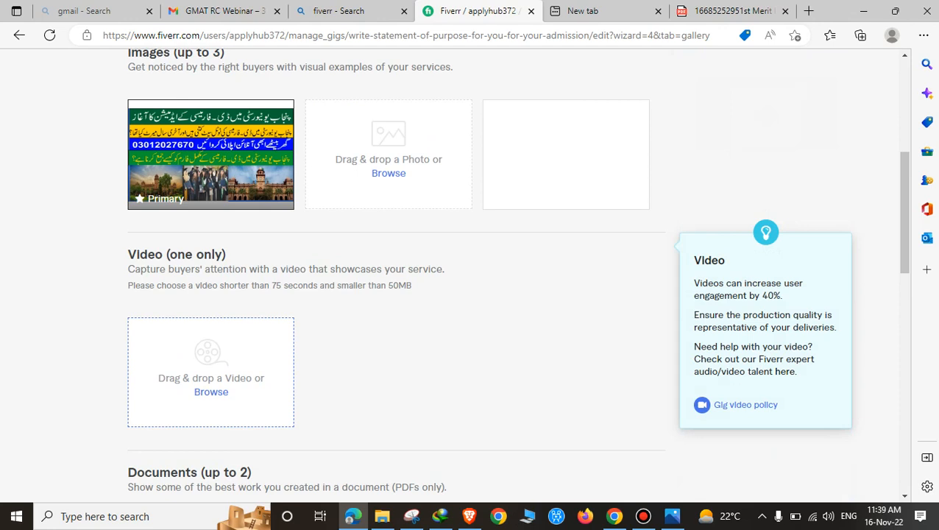
click(389, 155)
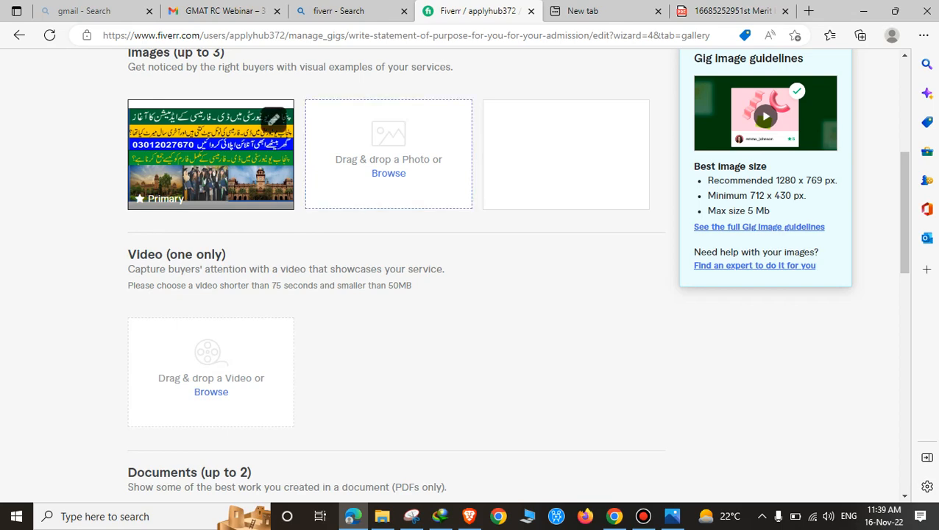
scroll(398, 272, up, 3)
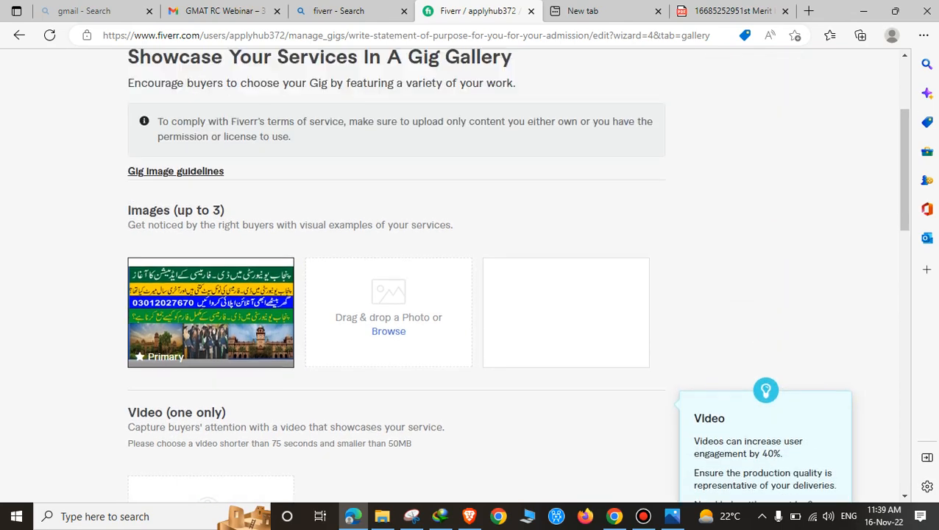
scroll(398, 272, down, 7)
scroll(623, 316, down, 1)
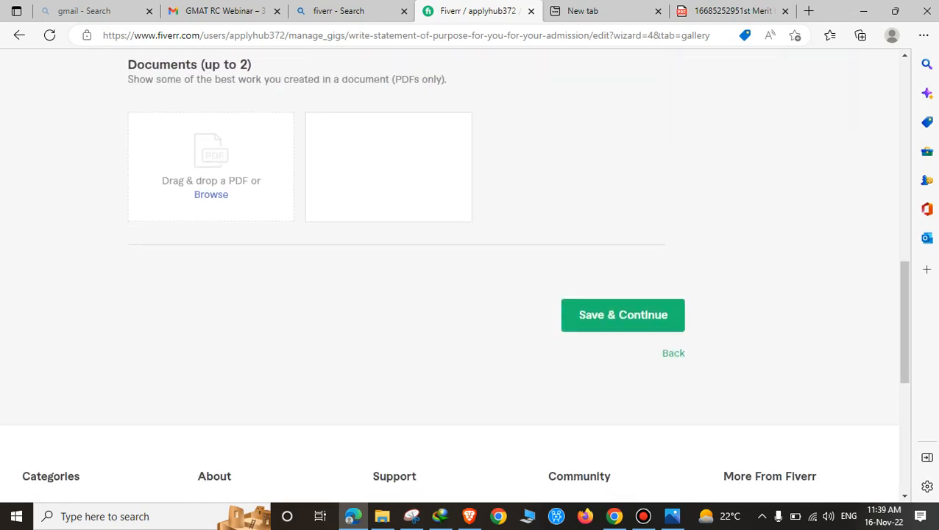
click(623, 315)
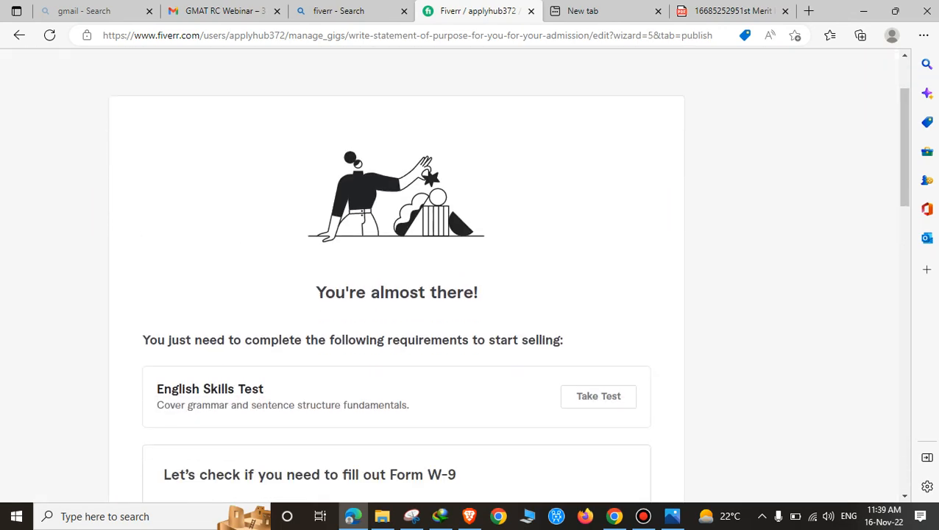
Answer No to 'Are you a U.S. person?', save it, and close the confirmation.
scroll(396, 295, down, 2)
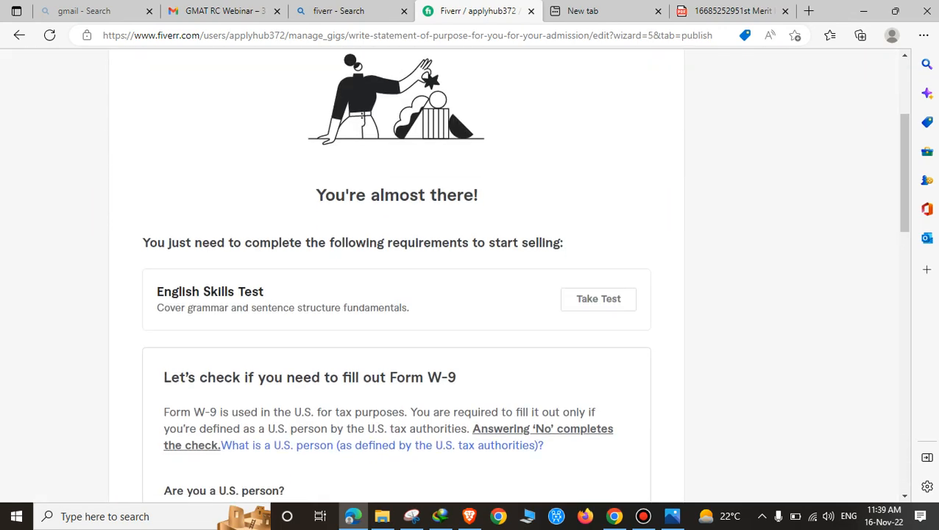
scroll(396, 294, down, 5)
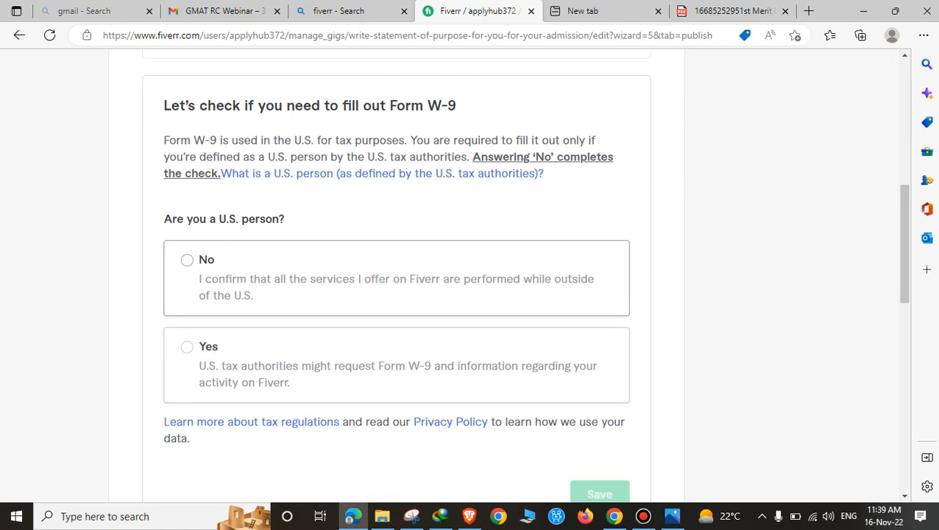
click(396, 303)
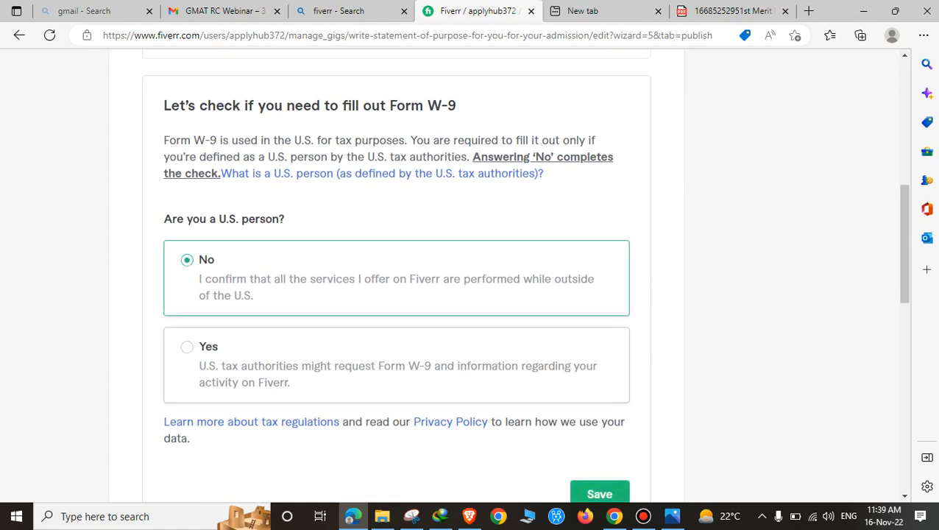
scroll(396, 303, down, 4)
key(Return)
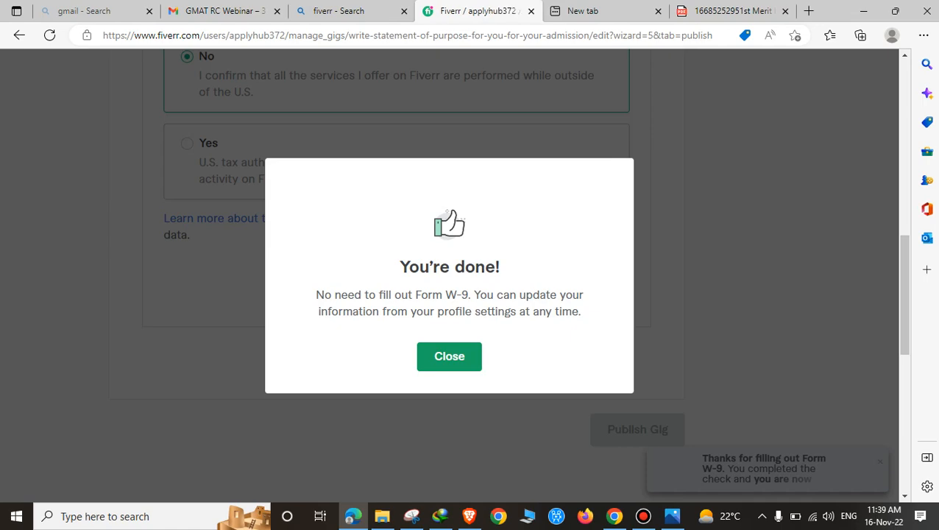
click(449, 356)
scroll(471, 257, up, 3)
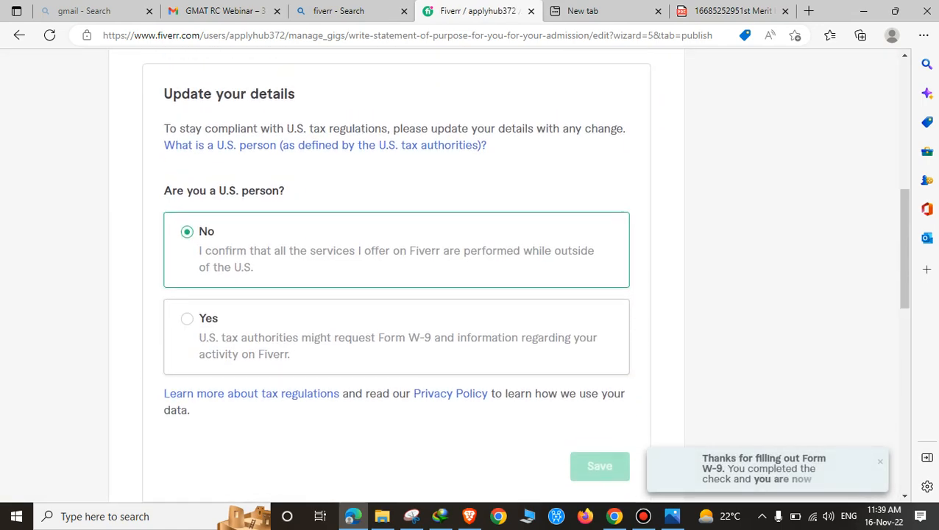
scroll(398, 280, up, 3)
scroll(398, 280, down, 3)
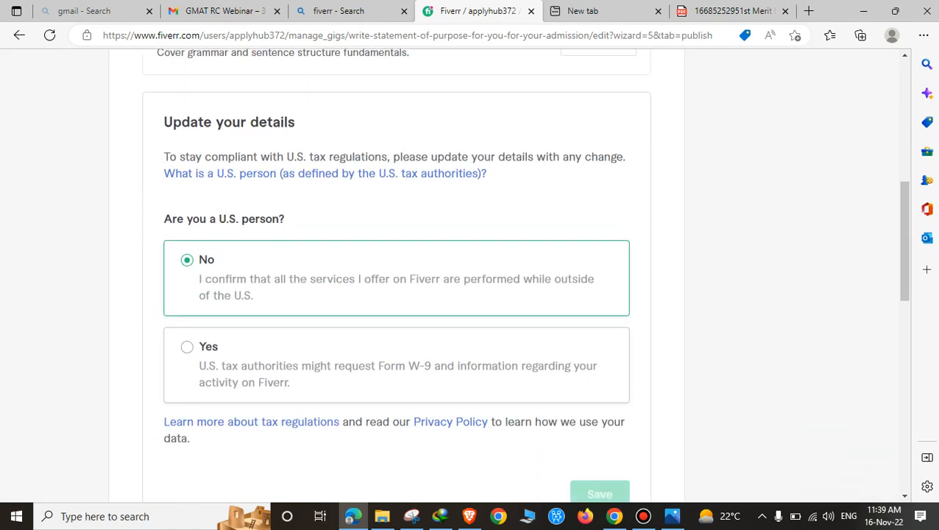
scroll(398, 279, down, 3)
scroll(471, 272, down, 3)
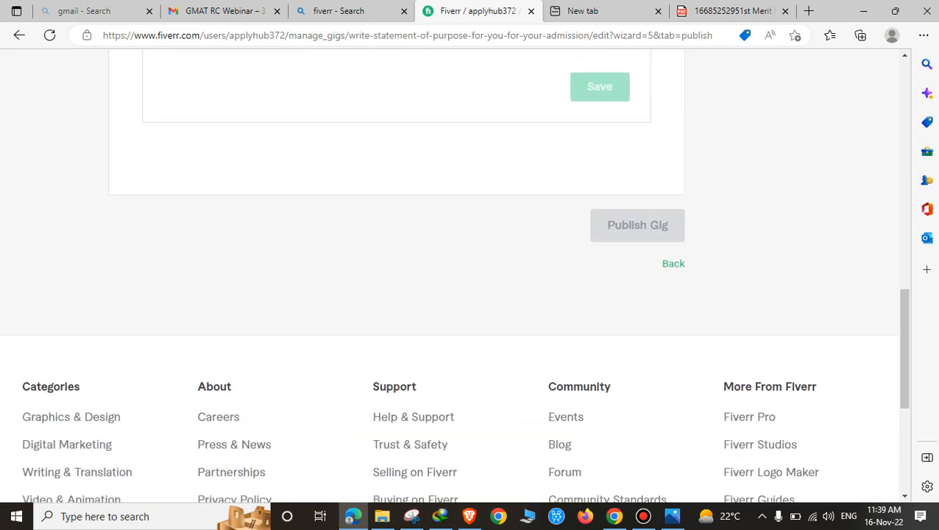
scroll(471, 273, up, 7)
Launch the U.S English Basic Skills Test in its separate test window.
scroll(398, 280, up, 3)
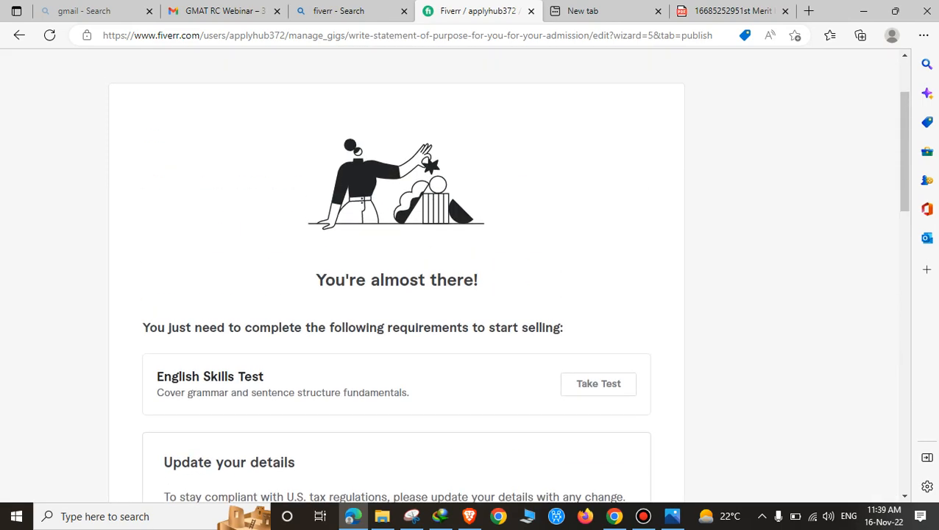
key(F5)
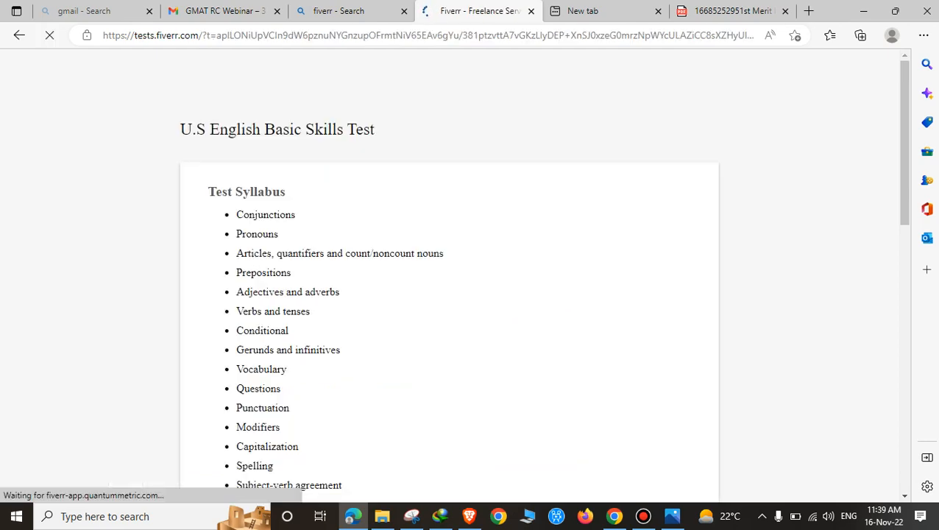
scroll(453, 275, down, 10)
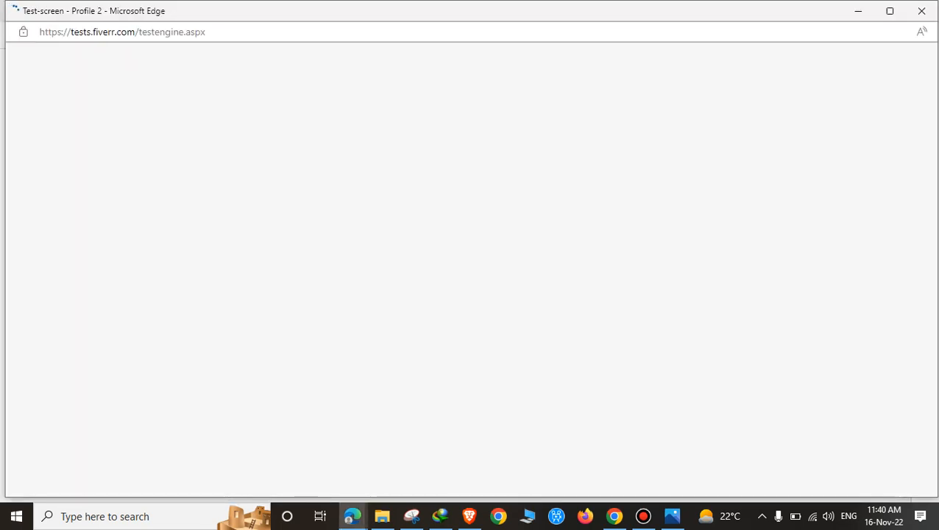
Answer question 1 with 'its' and advance to question 2.
scroll(470, 272, down, 4)
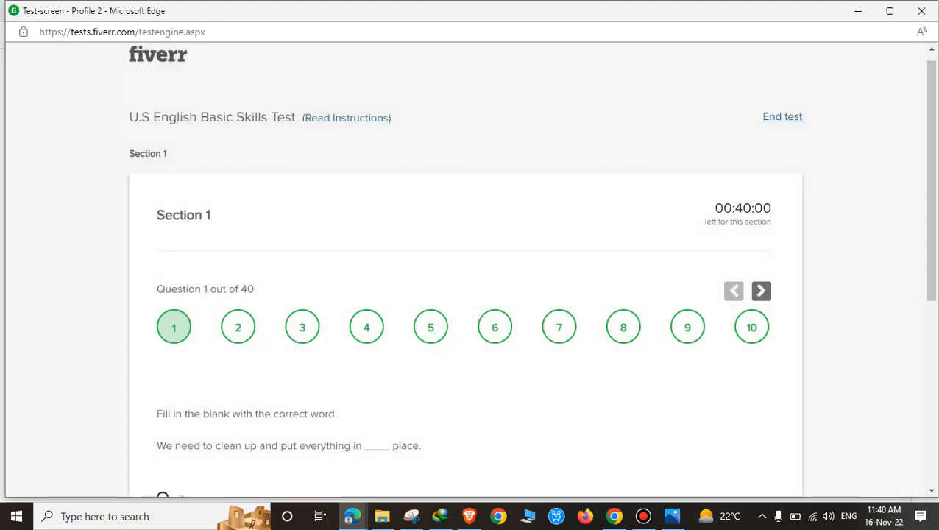
scroll(470, 272, up, 1)
scroll(470, 273, up, 3)
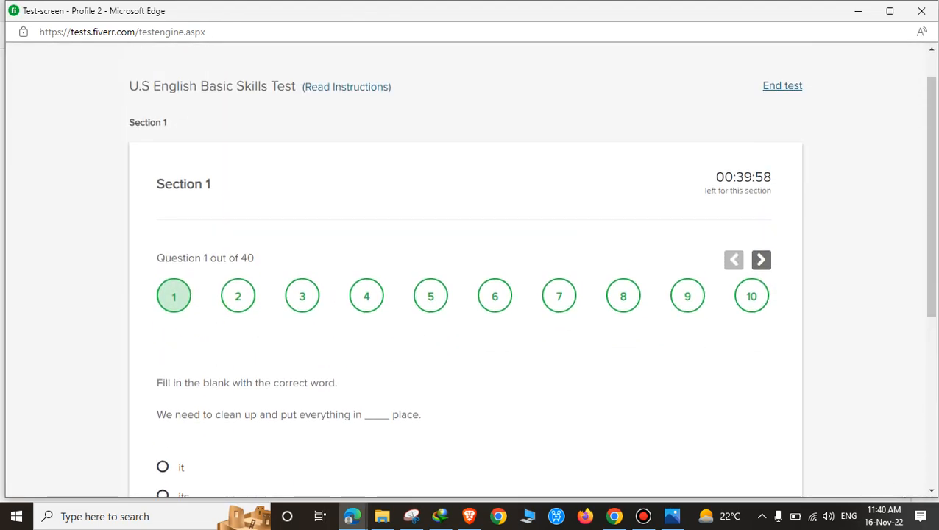
scroll(470, 273, down, 2)
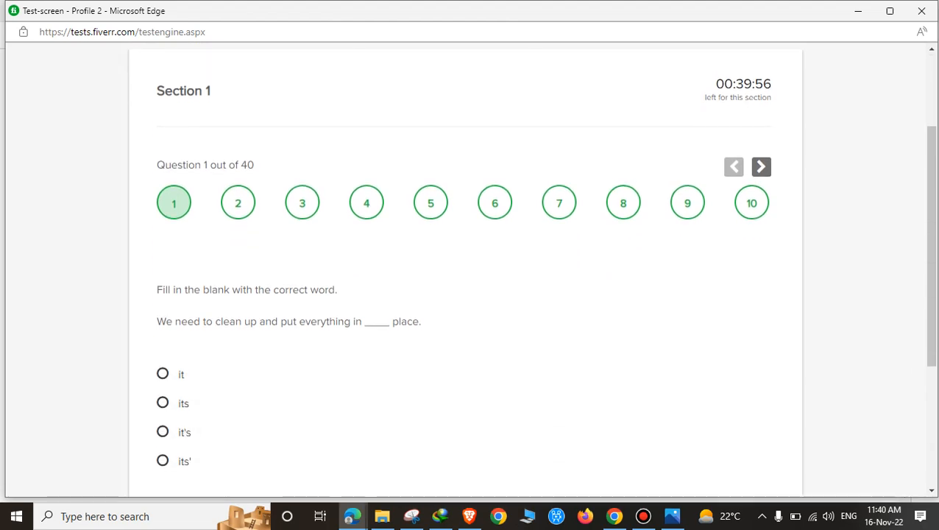
scroll(469, 273, down, 1)
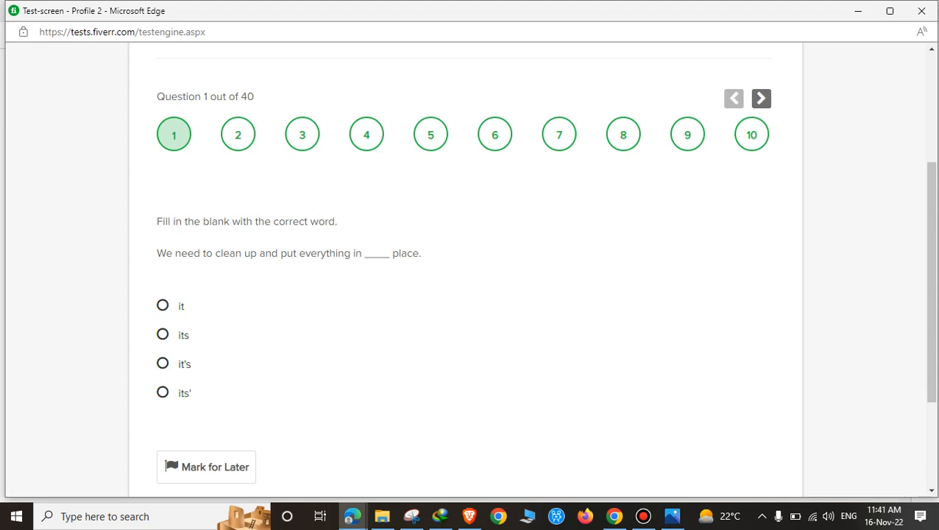
click(162, 334)
scroll(470, 294, down, 2)
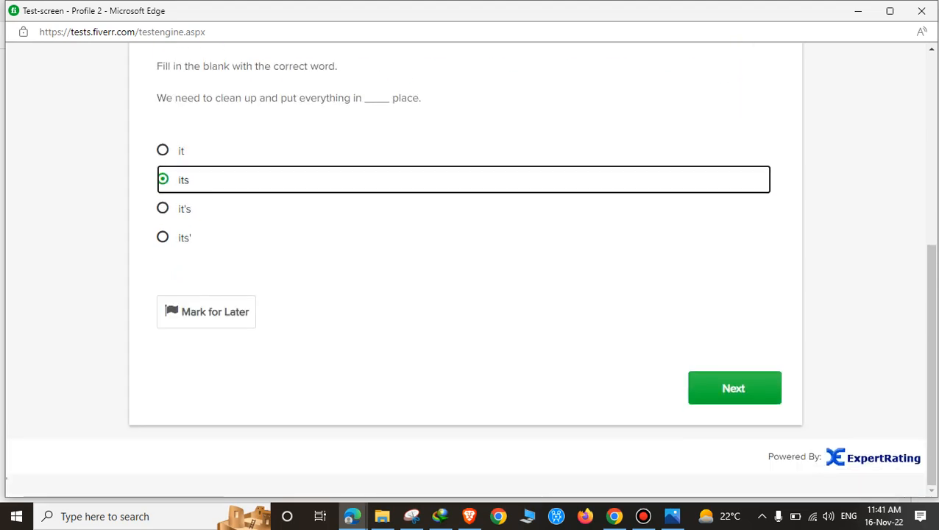
click(734, 388)
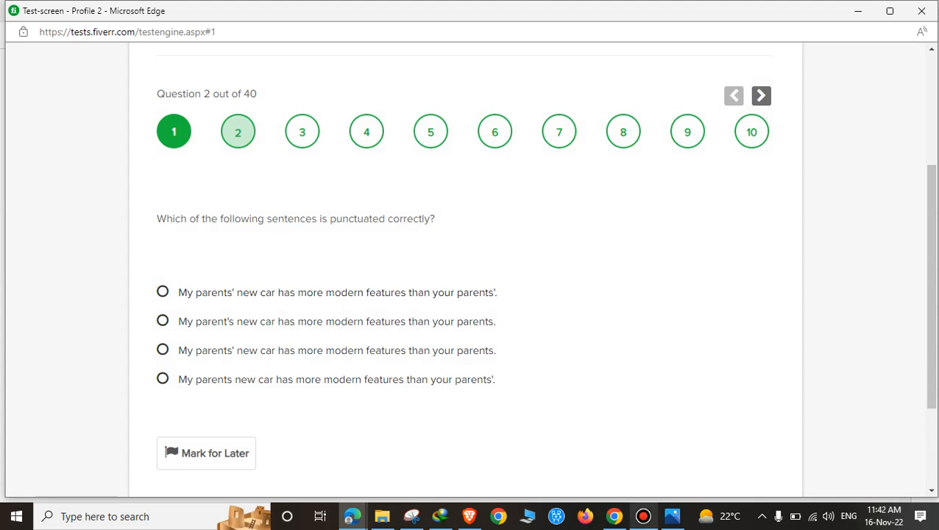
Minimize the screen recorder and acknowledge the proctoring warning to resume the test.
click(644, 516)
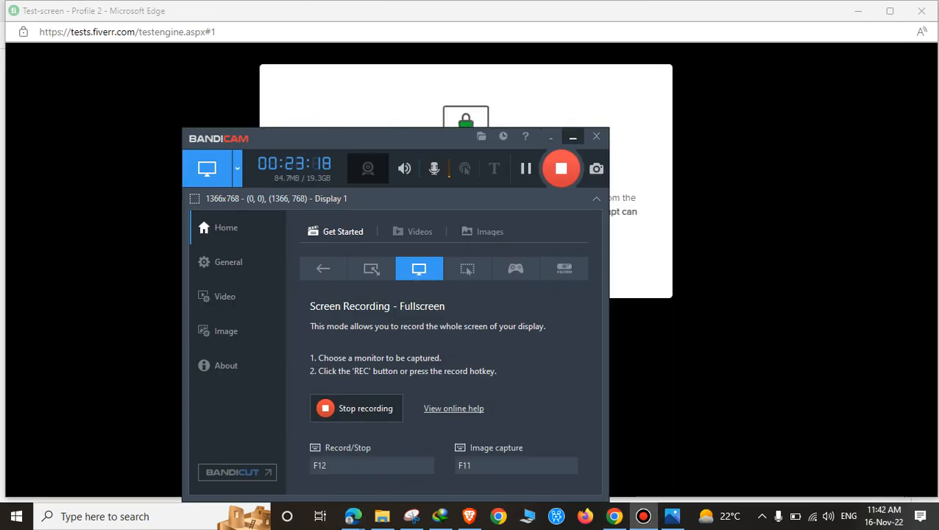
click(573, 137)
click(465, 271)
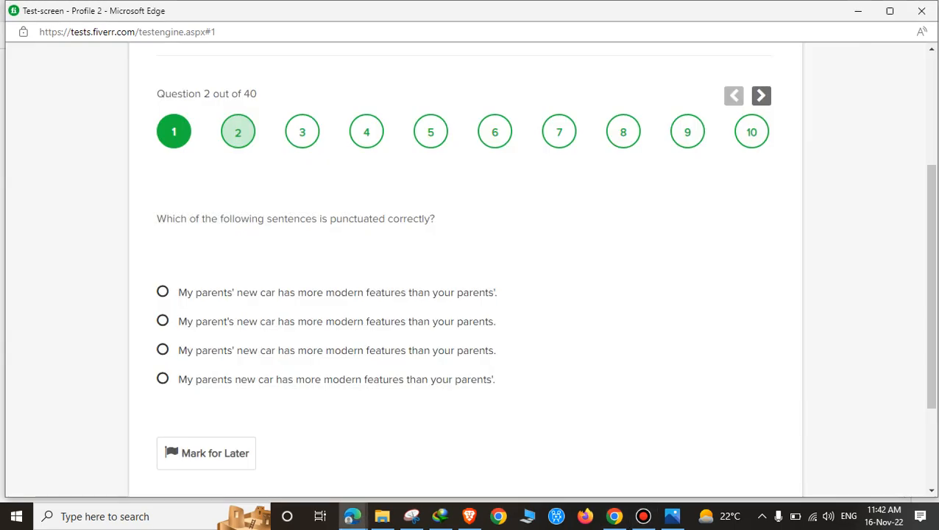
Answer question 2 with its second option and question 3 with 'on'.
scroll(470, 295, down, 1)
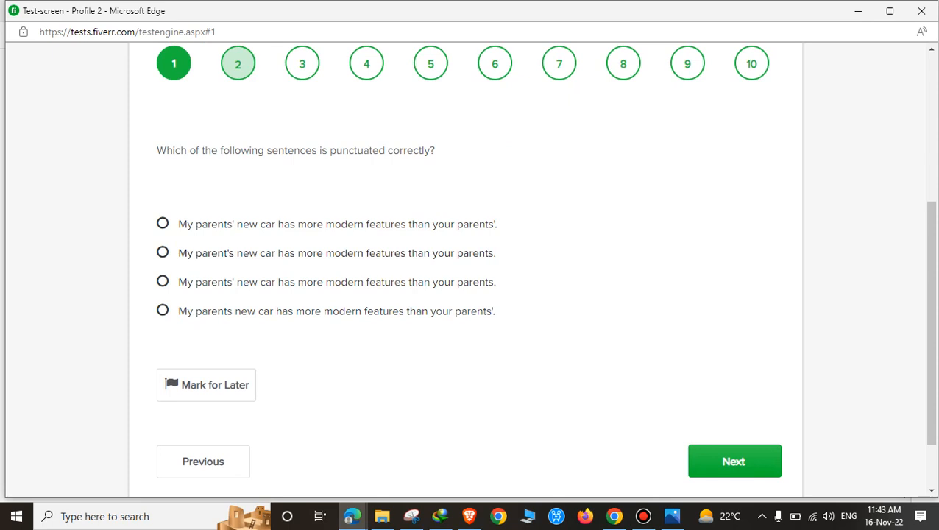
click(163, 252)
click(734, 461)
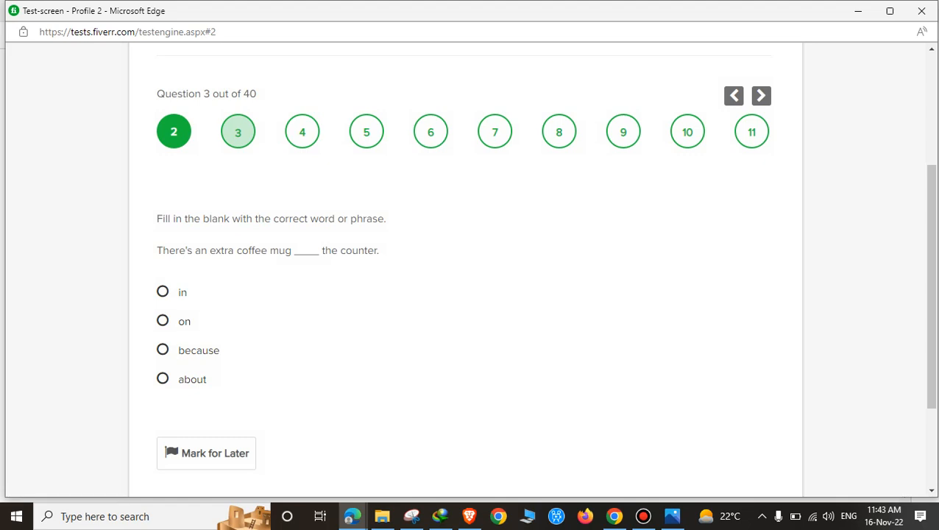
click(184, 321)
scroll(470, 294, down, 2)
click(734, 388)
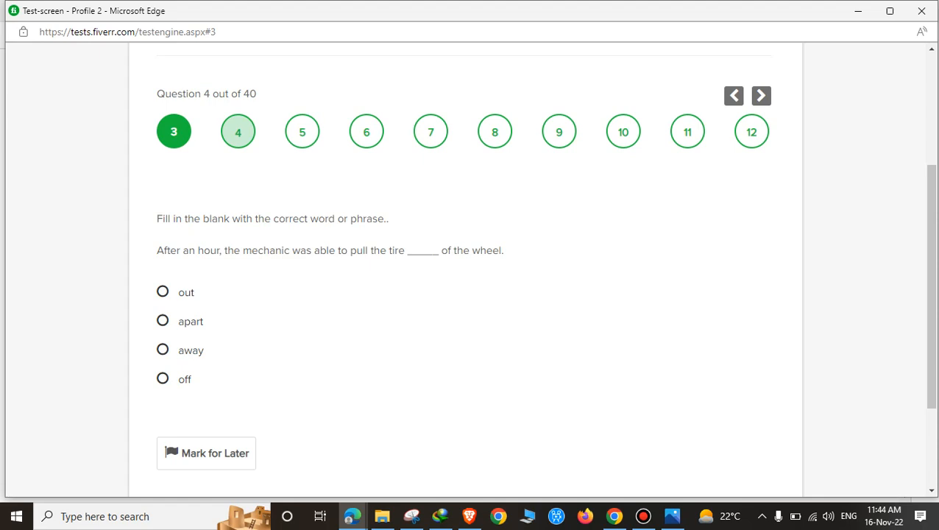
Answer question 4 with 'out' and question 5 with 'beyond', reaching question 6.
click(163, 291)
scroll(471, 265, down, 2)
click(734, 393)
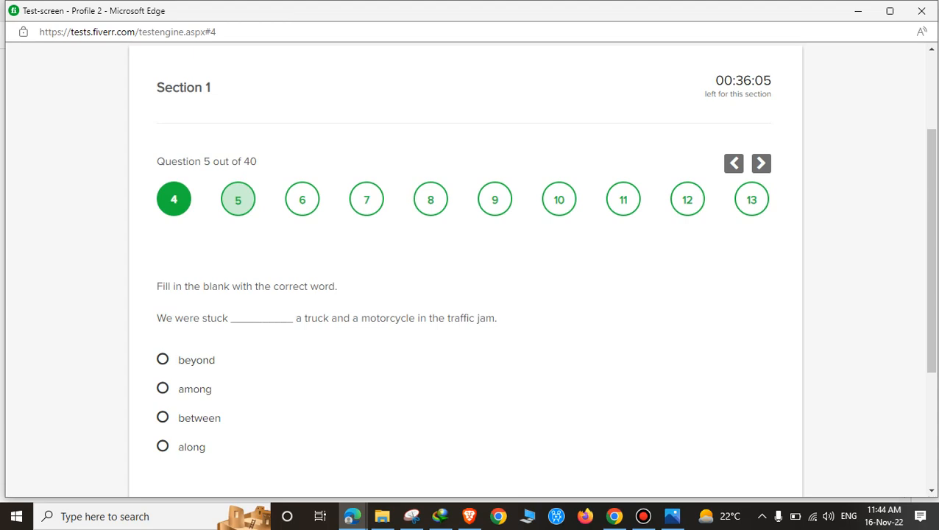
click(162, 359)
scroll(464, 295, down, 3)
click(734, 387)
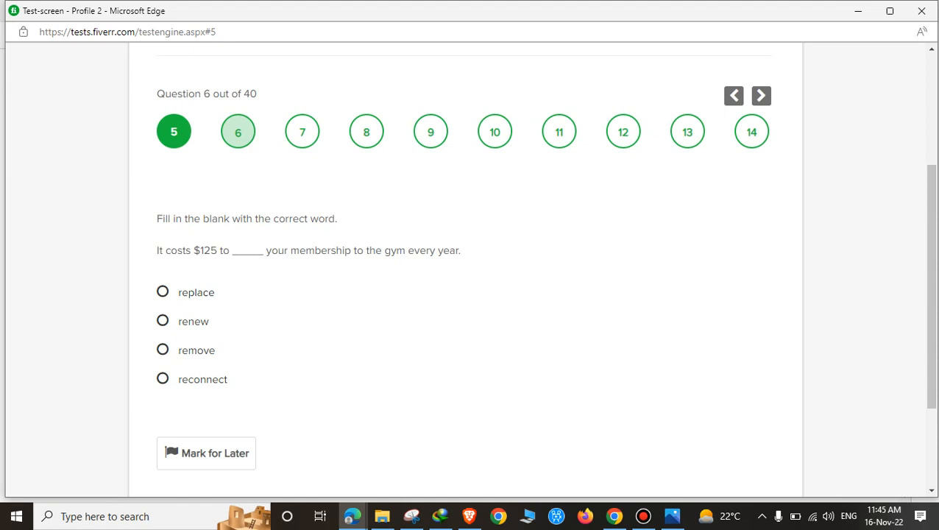
scroll(469, 294, down, 3)
scroll(469, 265, up, 4)
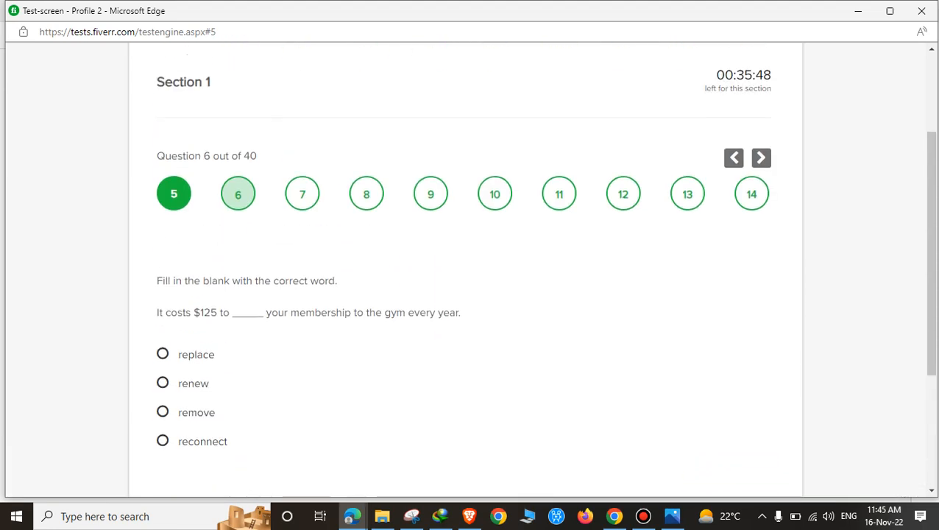
Page the question strip forward until questions 19 to 28 show.
click(761, 158)
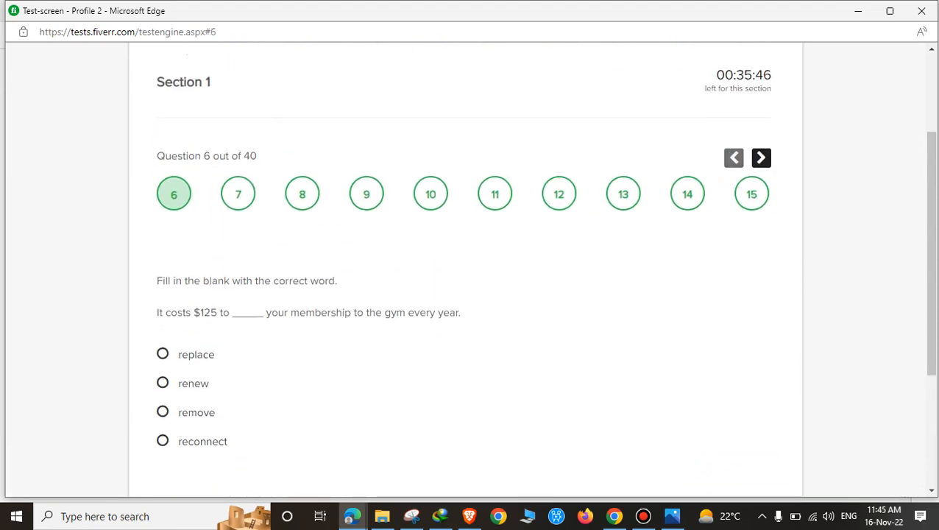
click(761, 158)
click(761, 158)
click(761, 158)
click(761, 157)
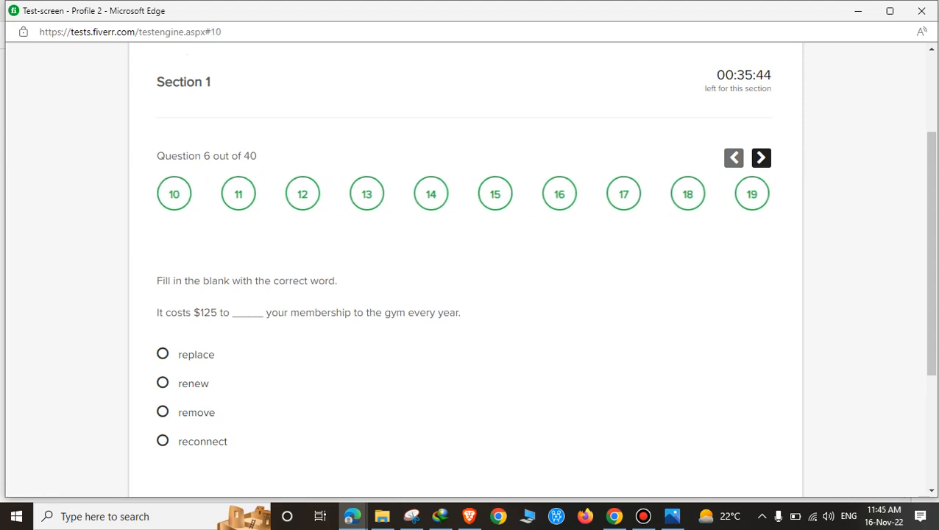
click(761, 157)
click(761, 158)
click(761, 158)
click(761, 157)
click(761, 157)
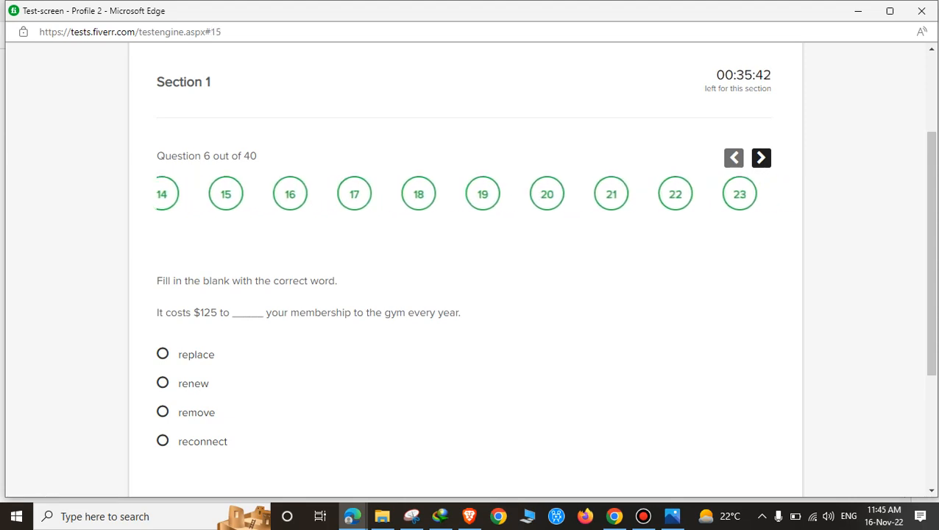
click(761, 158)
click(761, 157)
click(761, 158)
click(762, 158)
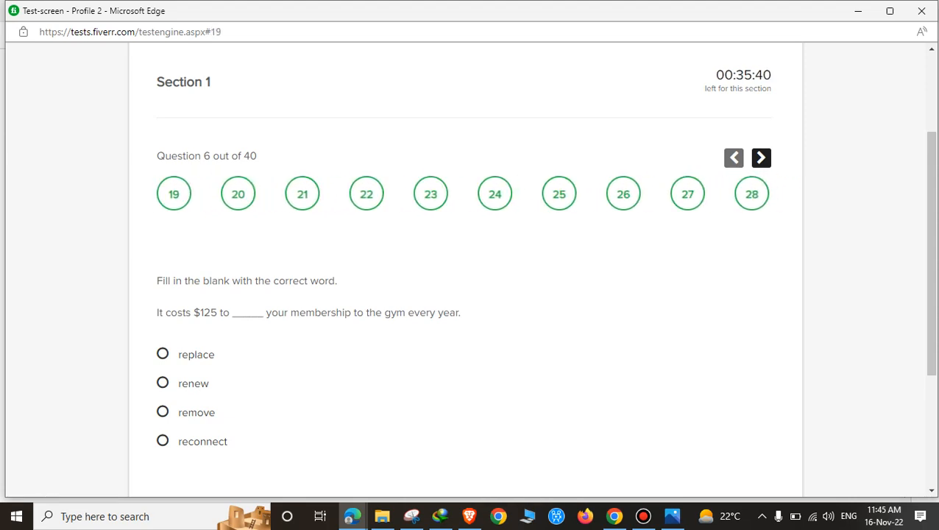
scroll(471, 269, down, 3)
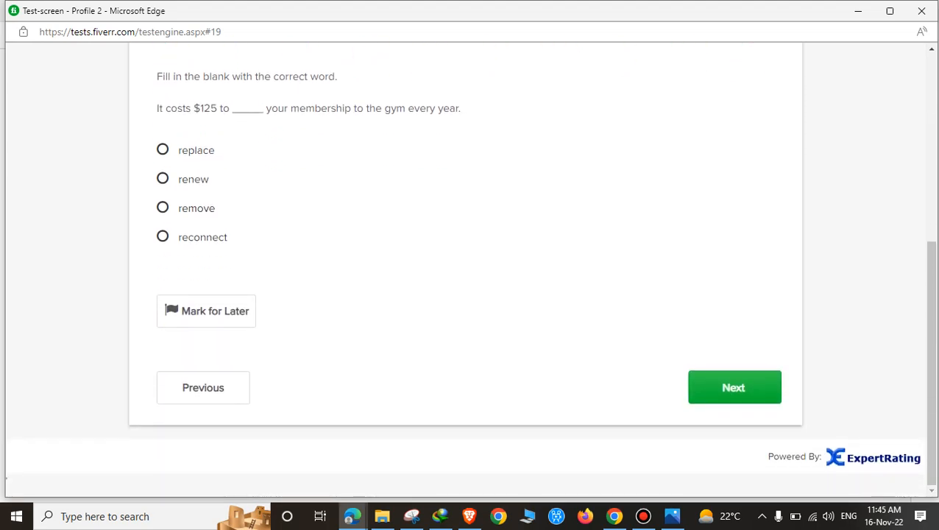
scroll(471, 269, up, 5)
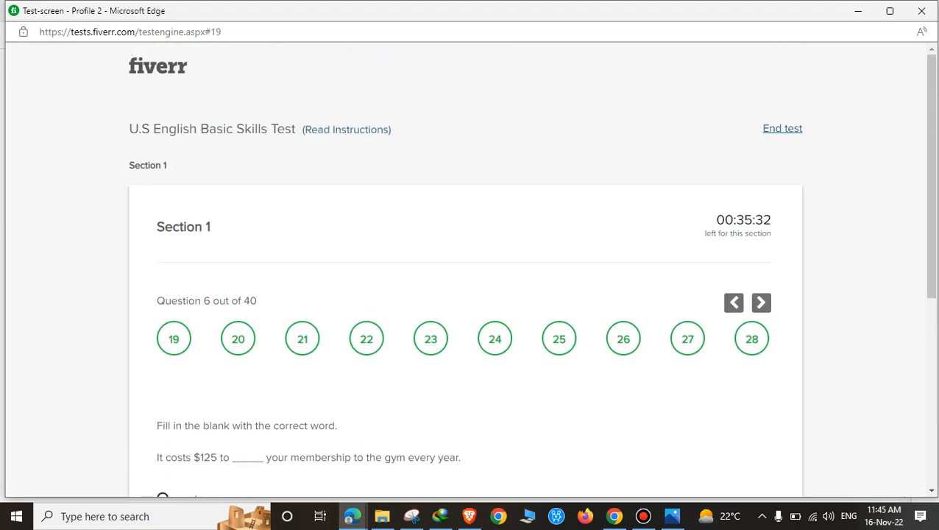
Start ending the test, decline at the prompt, then close the test window.
click(782, 128)
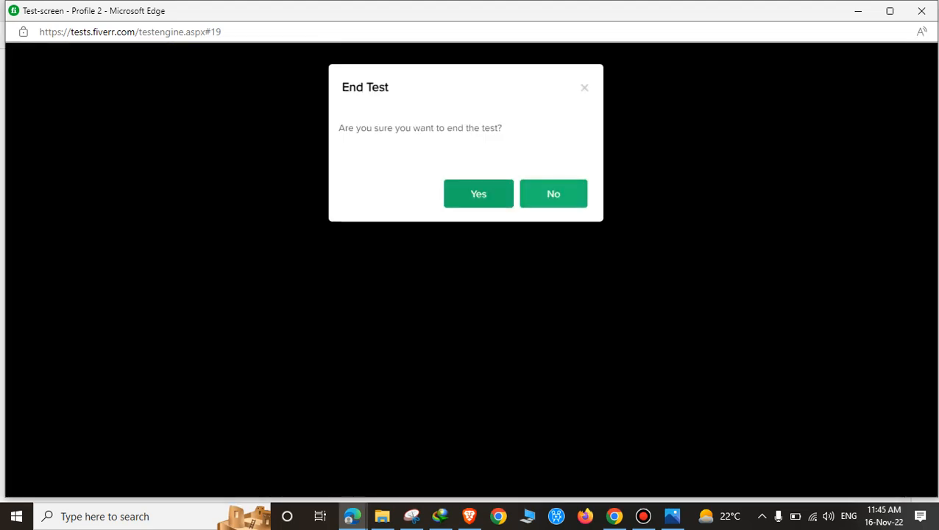
click(553, 193)
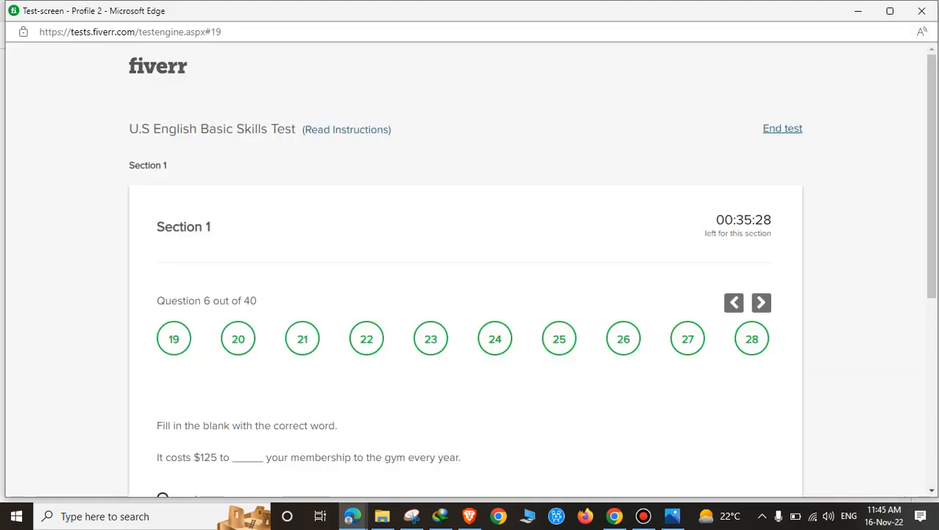
click(352, 516)
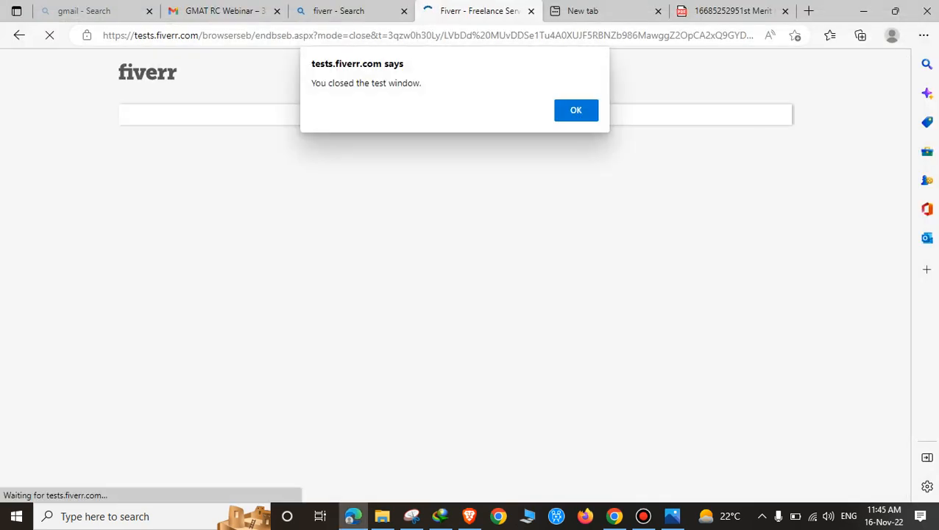
Dismiss the test-closed alert, list the DRAFT gigs, then switch to the live gig window.
key(Return)
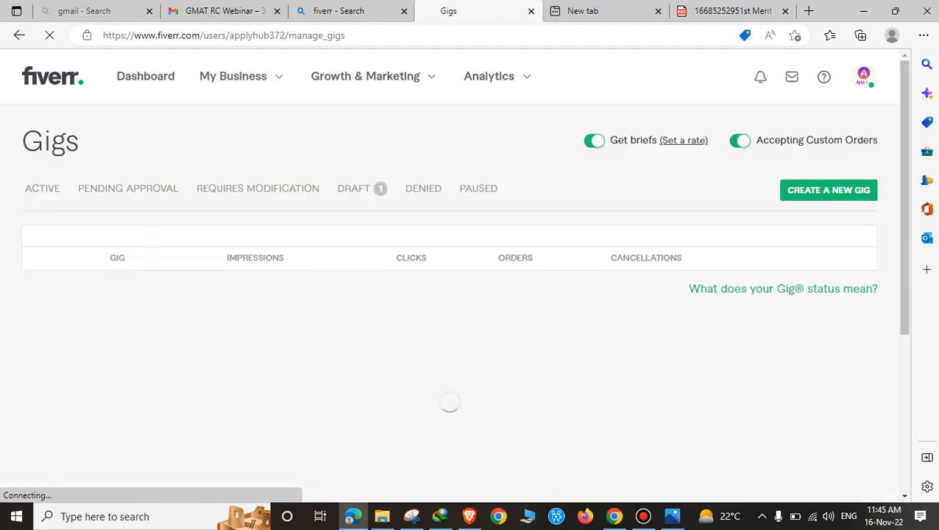
click(353, 188)
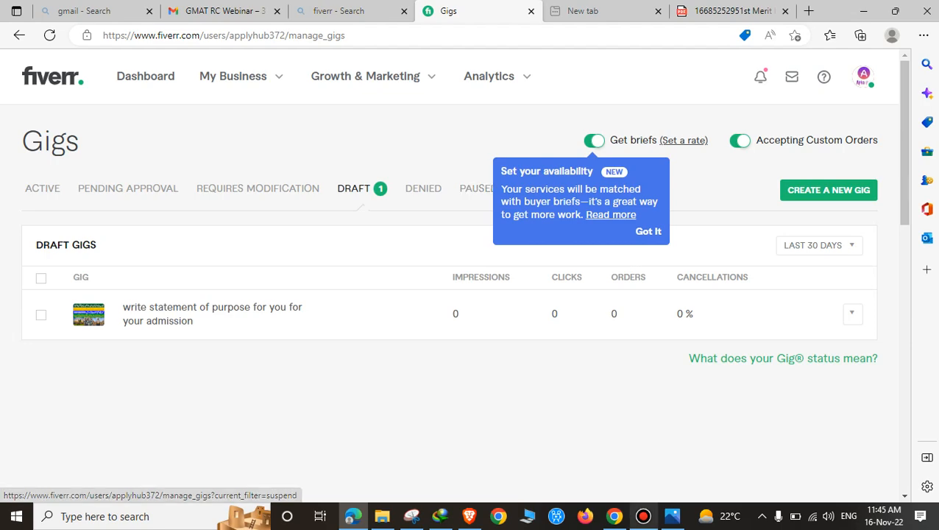
click(469, 516)
From the university-admission gig page, go to My Business > Gigs to list the active gigs.
scroll(284, 295, up, 10)
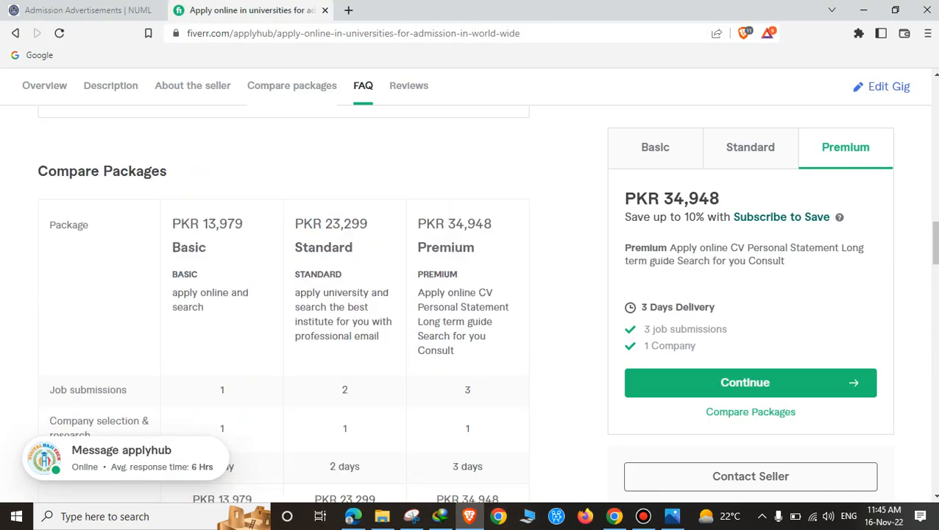
scroll(284, 294, up, 8)
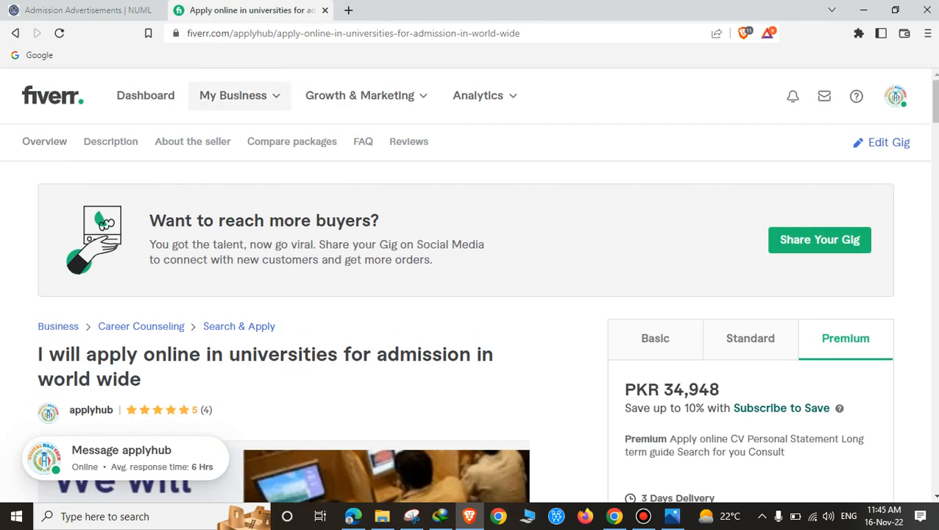
click(233, 95)
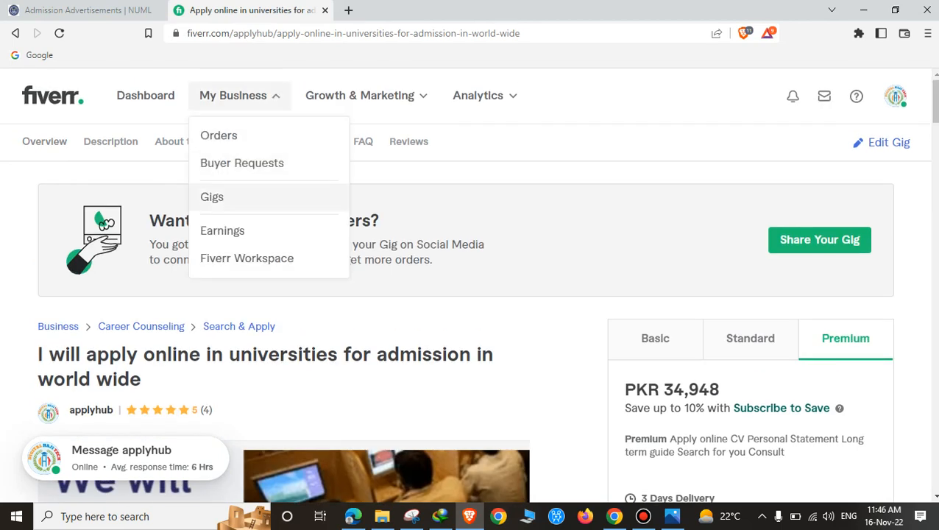
click(213, 197)
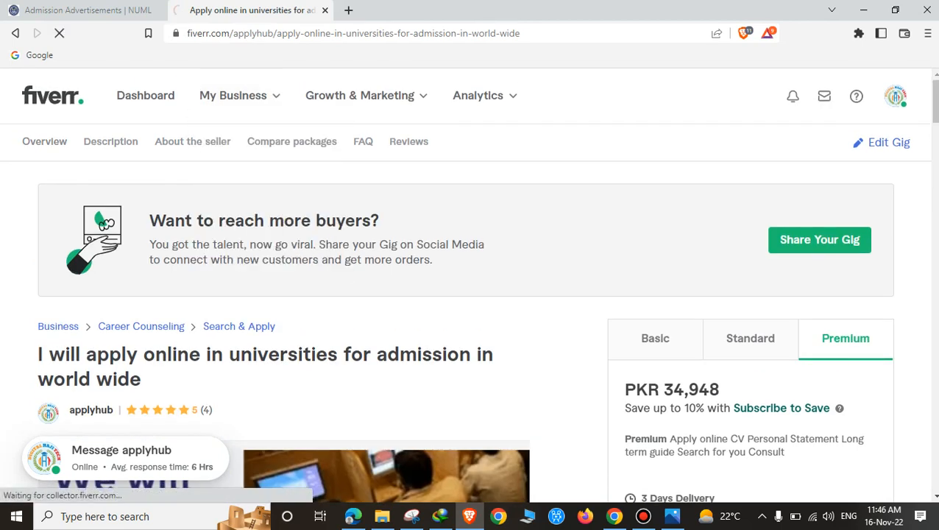